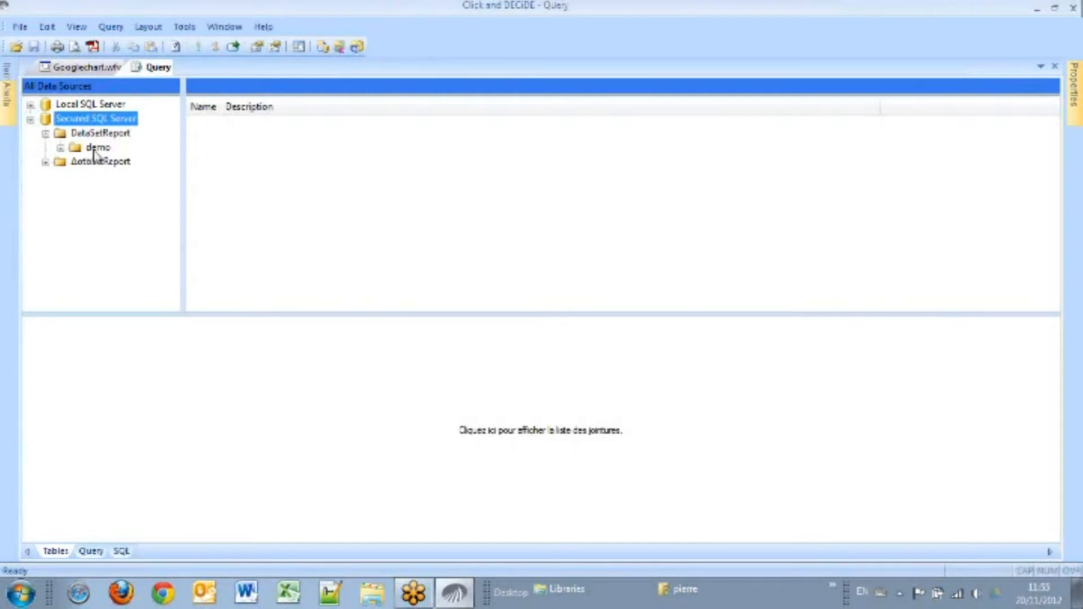
Step: Add the Sales and Salesman tables from the demo database of the Secured SQL Server to the query
left_click(93, 148)
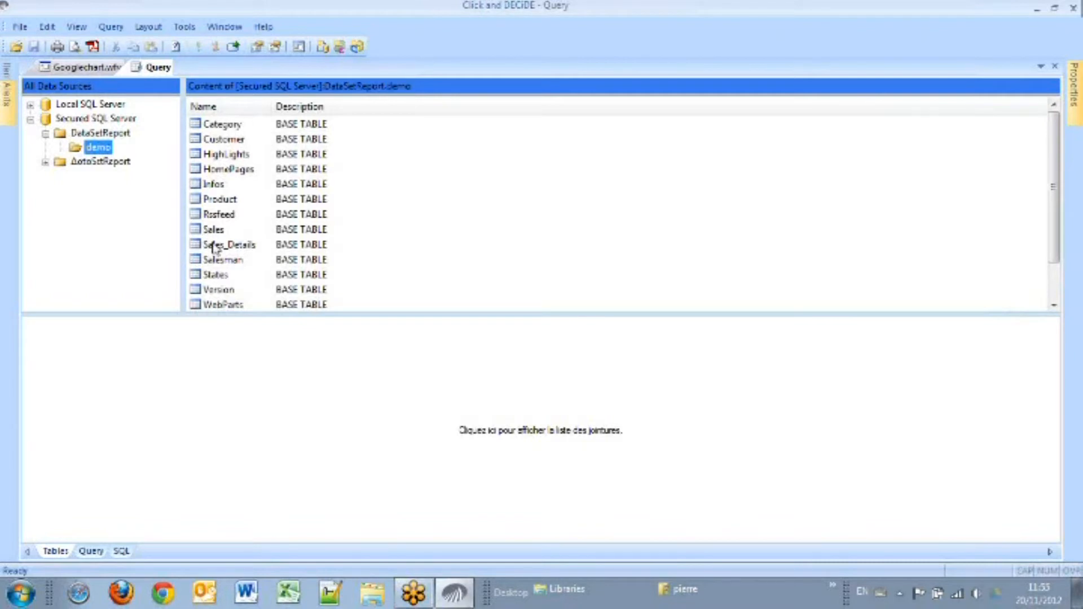
left_click_drag(219, 232, 192, 398)
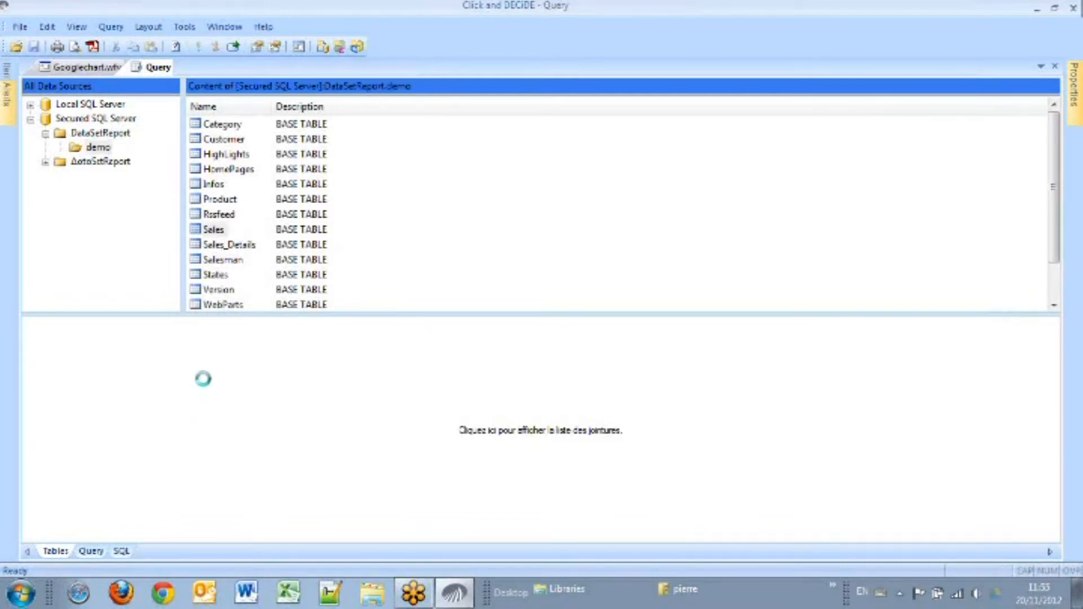
left_click_drag(231, 265, 397, 386)
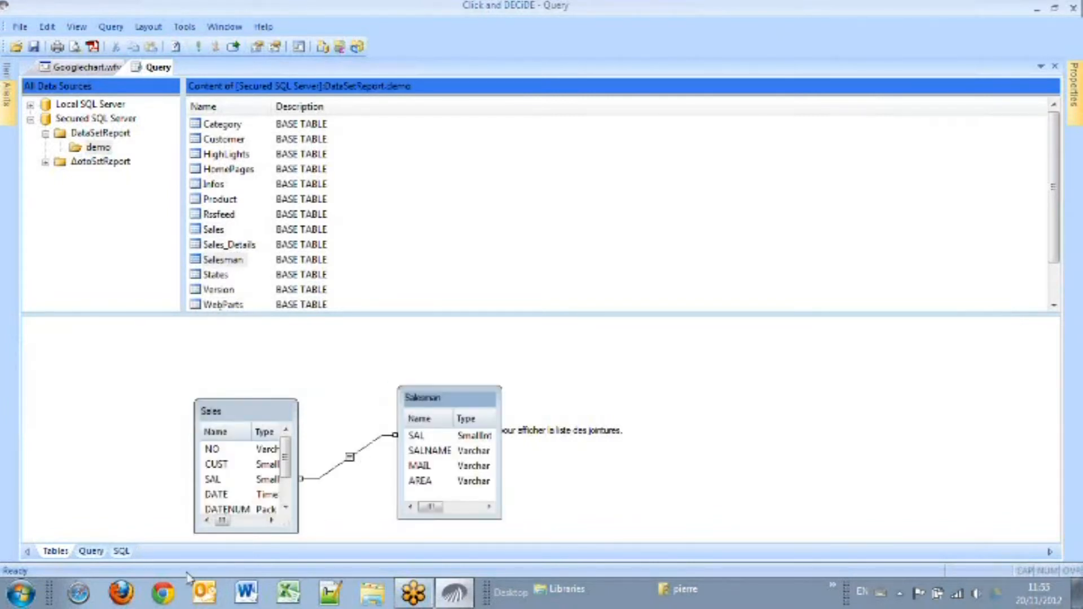
Step: Select DATE, AREA, SALNAME and TOTAL as output fields and run the query
left_click(89, 555)
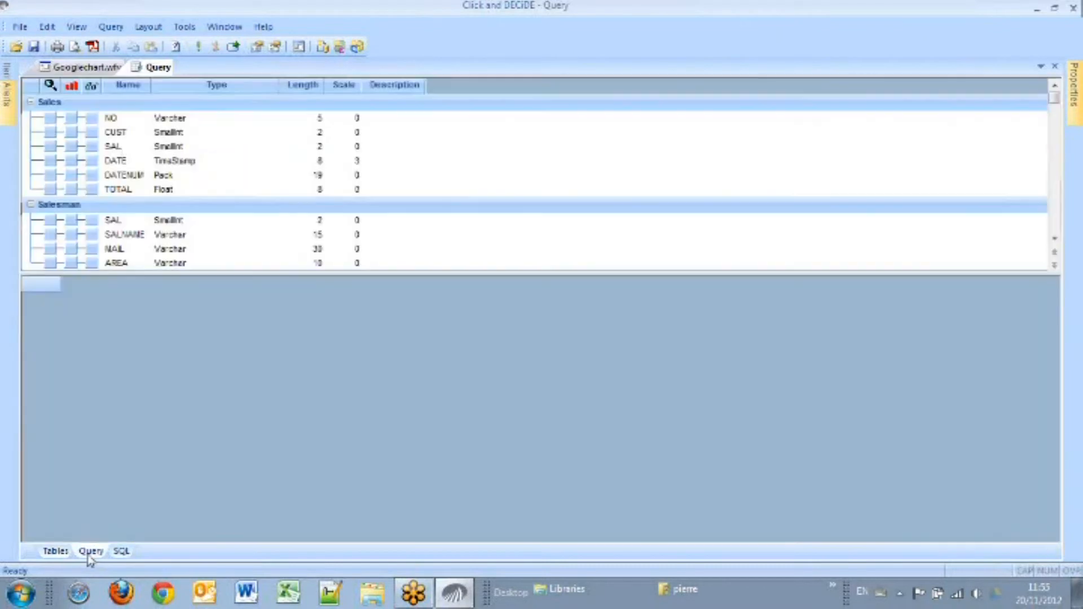
left_click(92, 161)
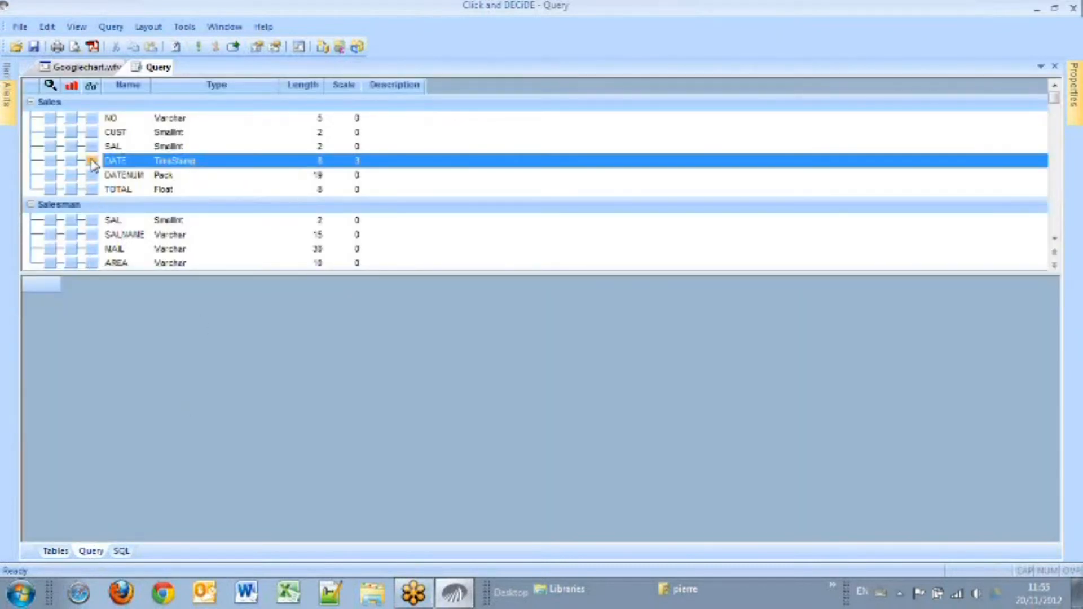
left_click(91, 263)
left_click(98, 236)
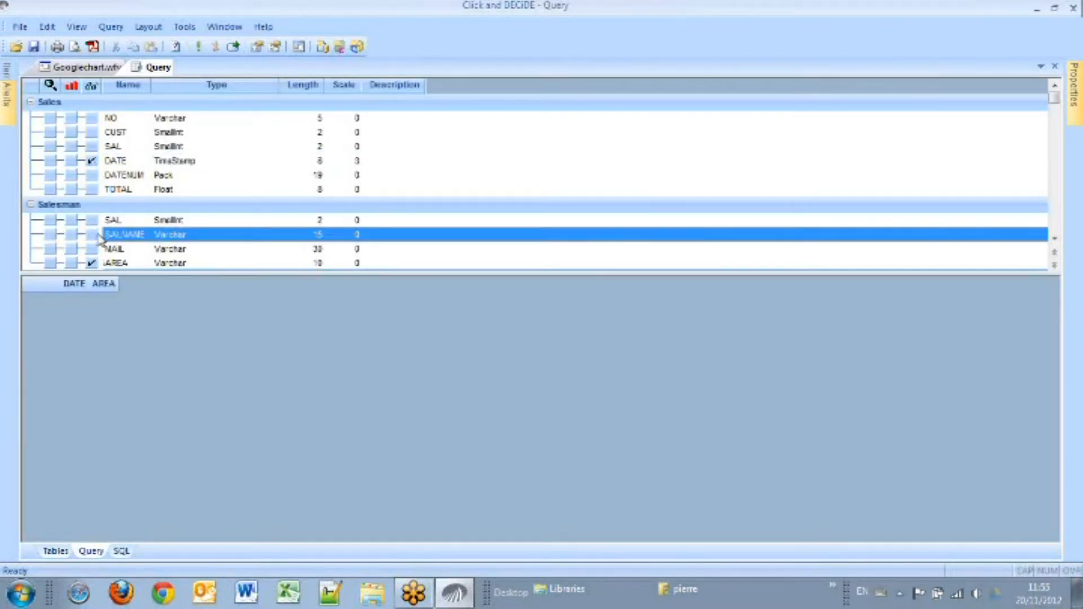
left_click(92, 189)
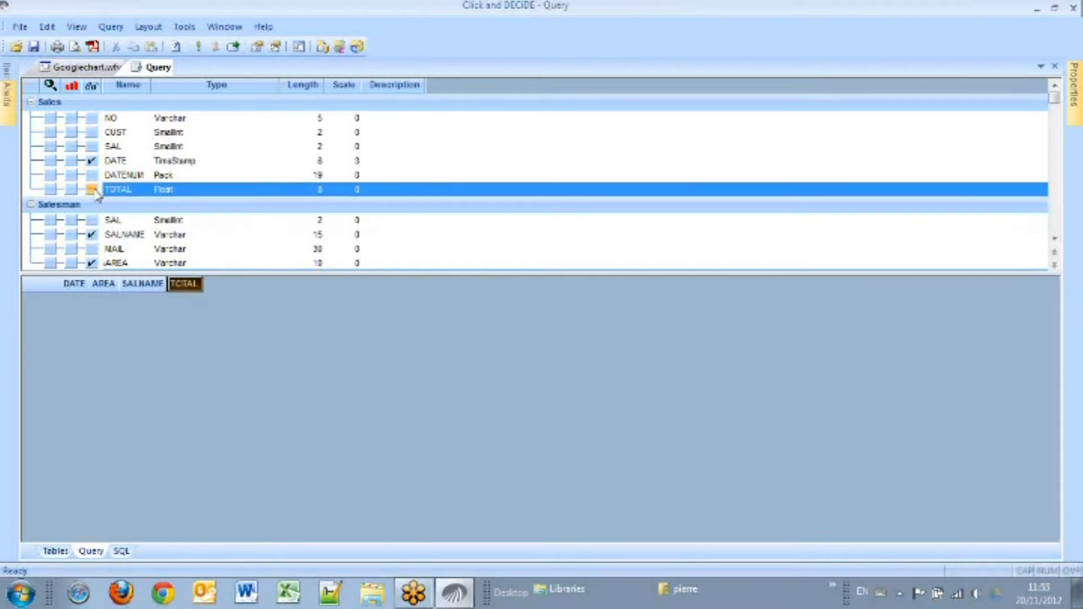
left_click(198, 47)
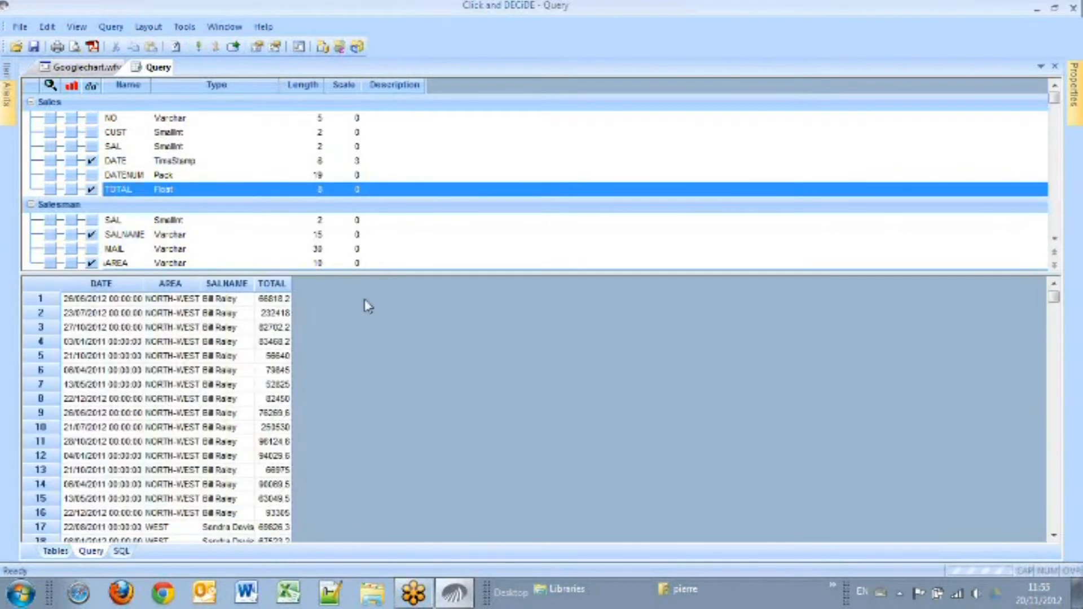
Step: Widen the columns of the result grid
left_click_drag(293, 280, 323, 278)
left_click_drag(255, 281, 269, 279)
left_click_drag(200, 282, 228, 282)
left_click(147, 283)
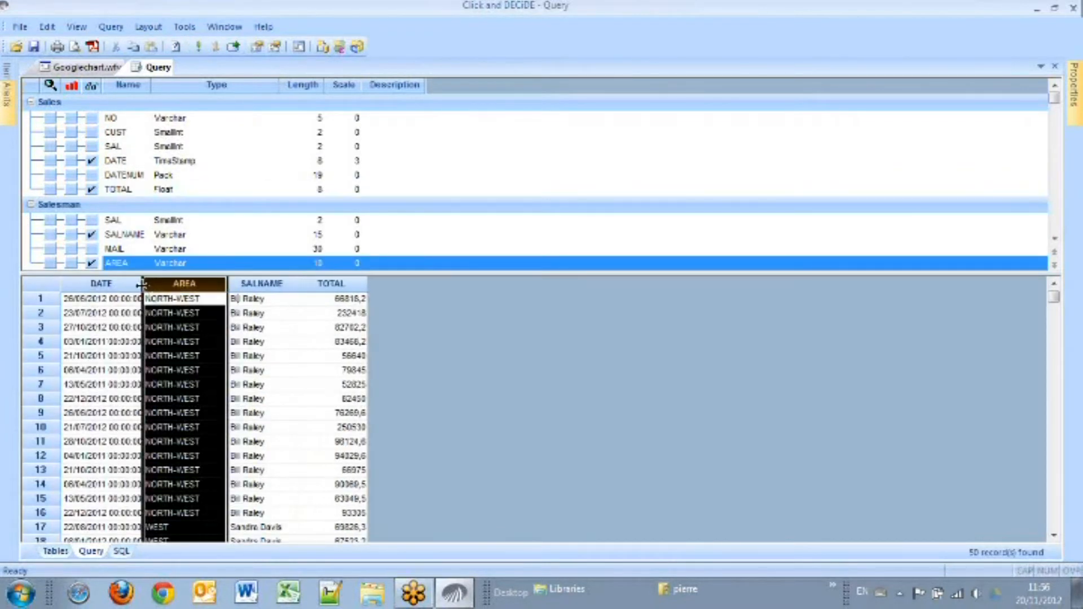
left_click_drag(143, 282, 162, 283)
Step: Set the TOTAL field's format to currency in its properties
left_click(358, 284)
left_click(1072, 82)
left_click(1054, 110)
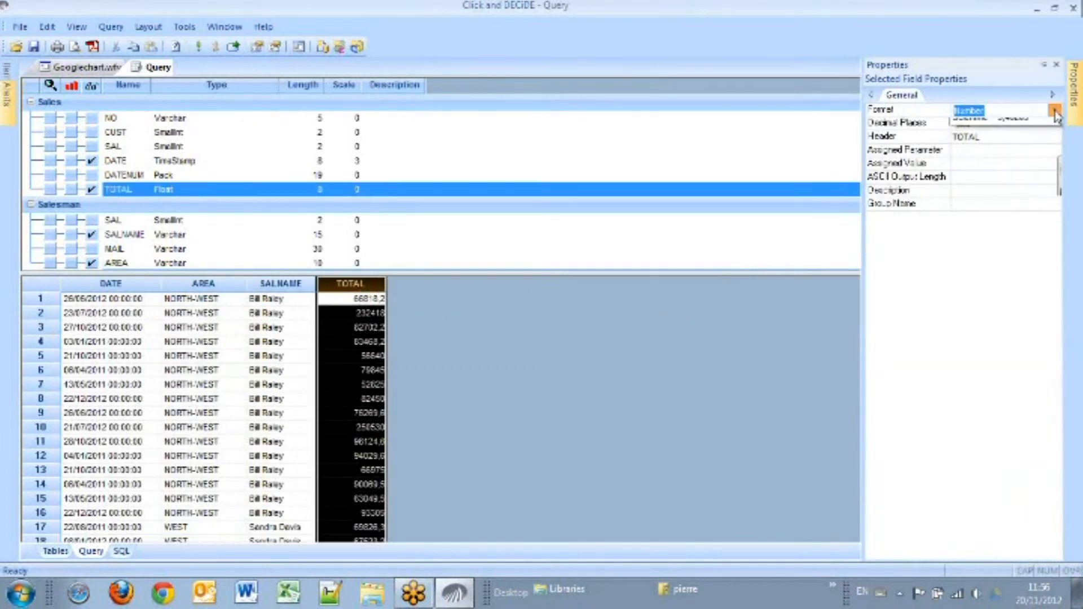
left_click(972, 164)
Step: Add a criterion making Sales.DATE equal to the parameter P_DATE
left_click(137, 283)
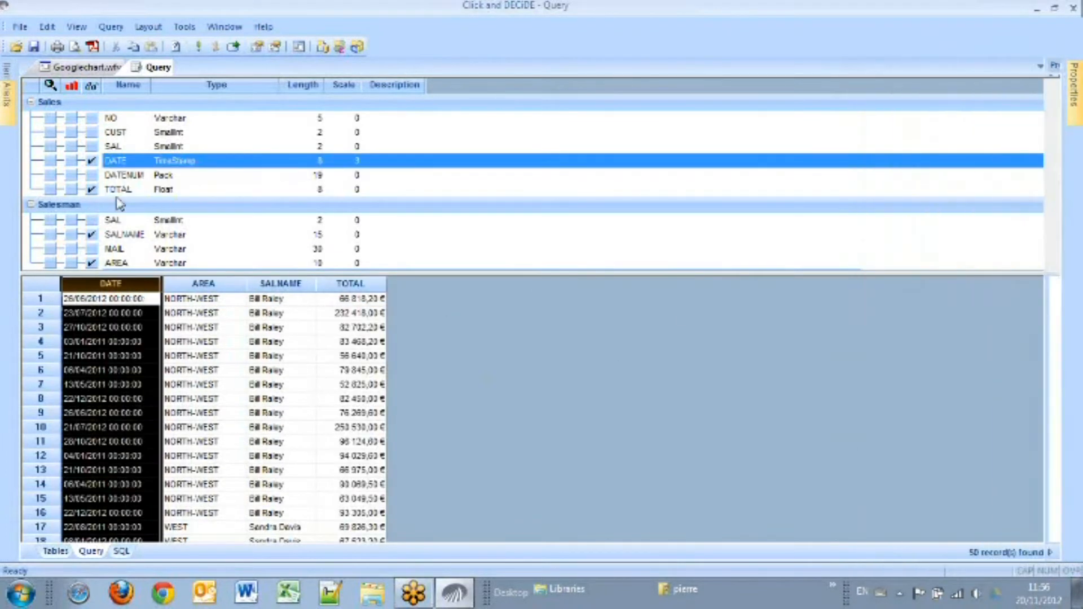
left_click(51, 165)
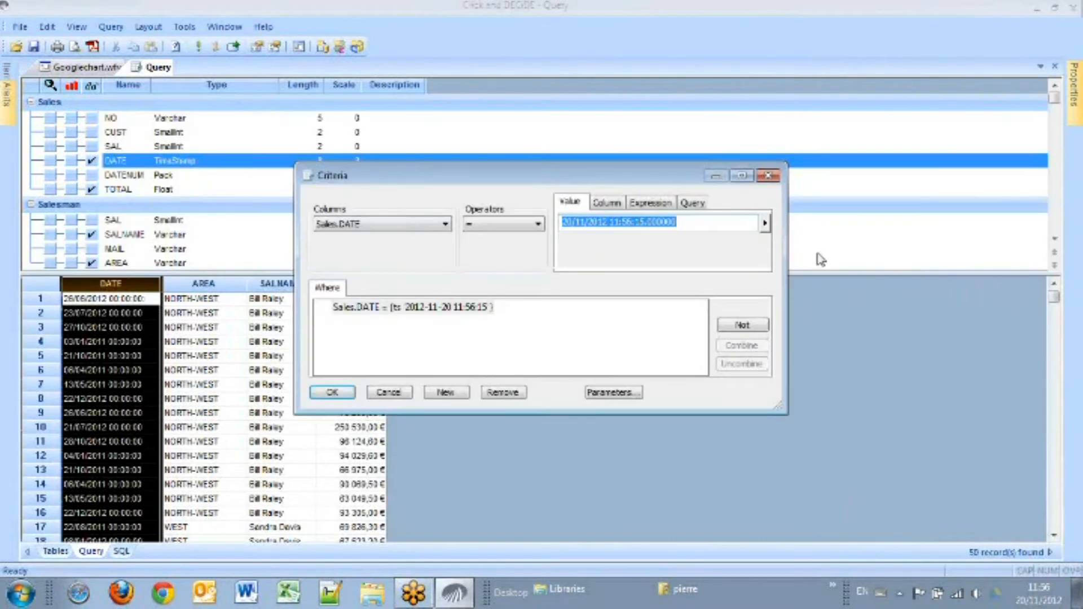
left_click(771, 224)
left_click(801, 258)
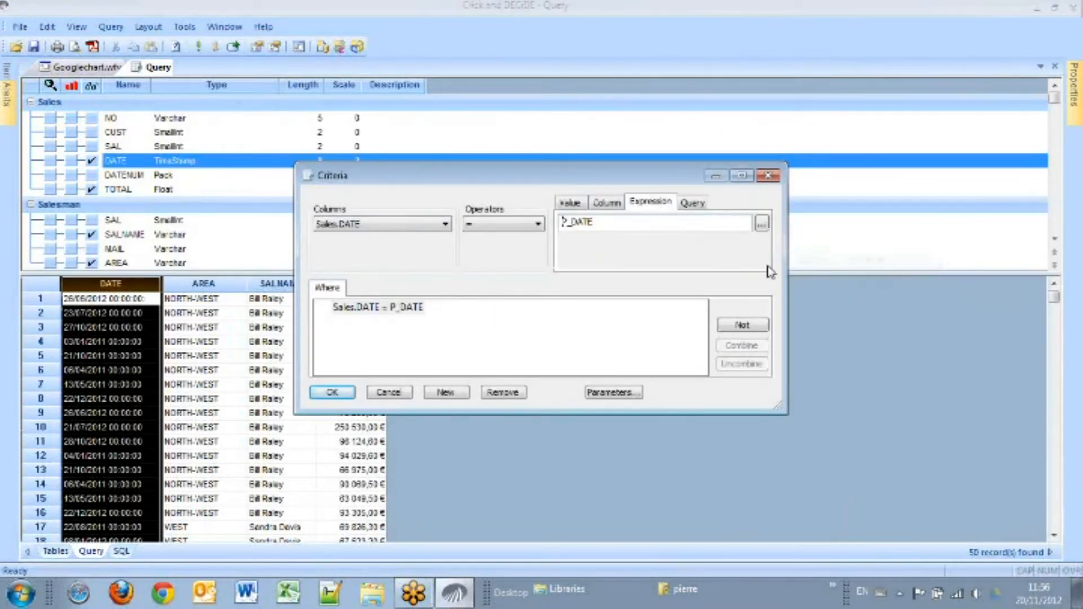
left_click(333, 393)
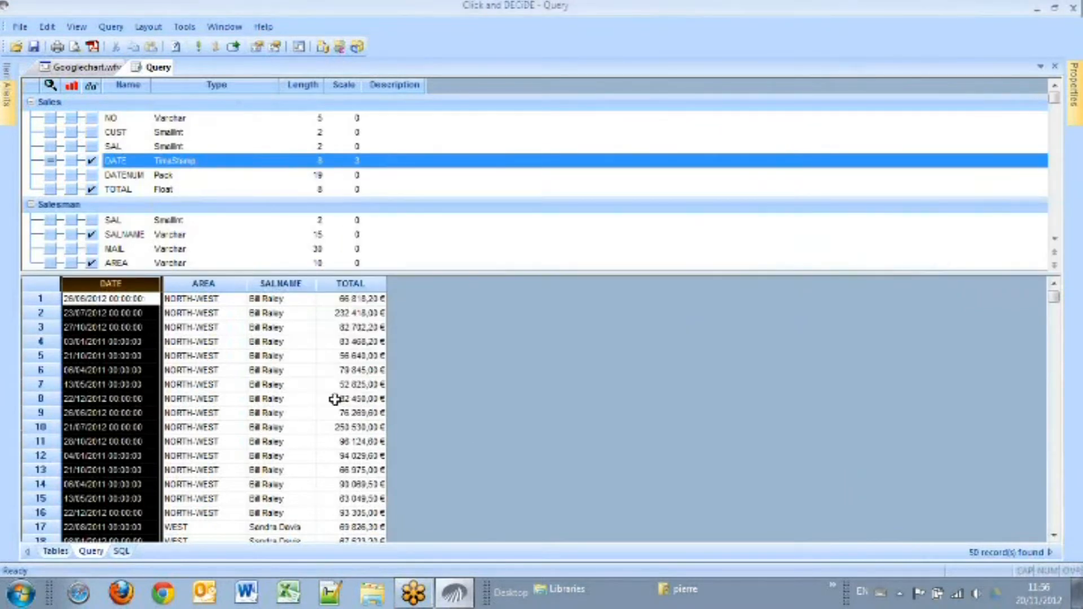
Step: Add a second criterion making Salesman.AREA equal to the parameter P_AREA
left_click(231, 306)
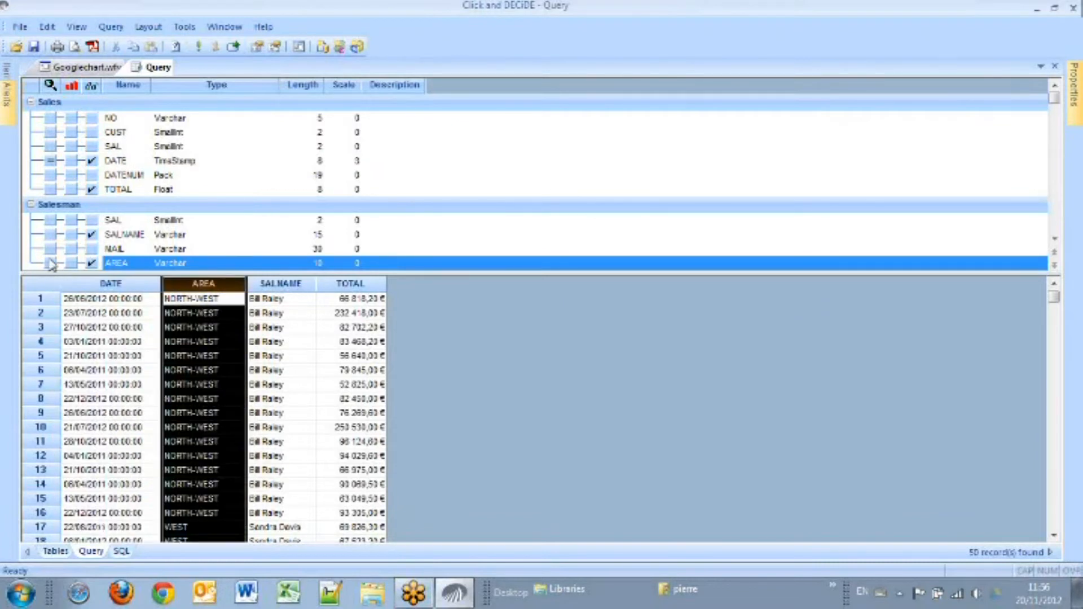
left_click(52, 263)
left_click(766, 223)
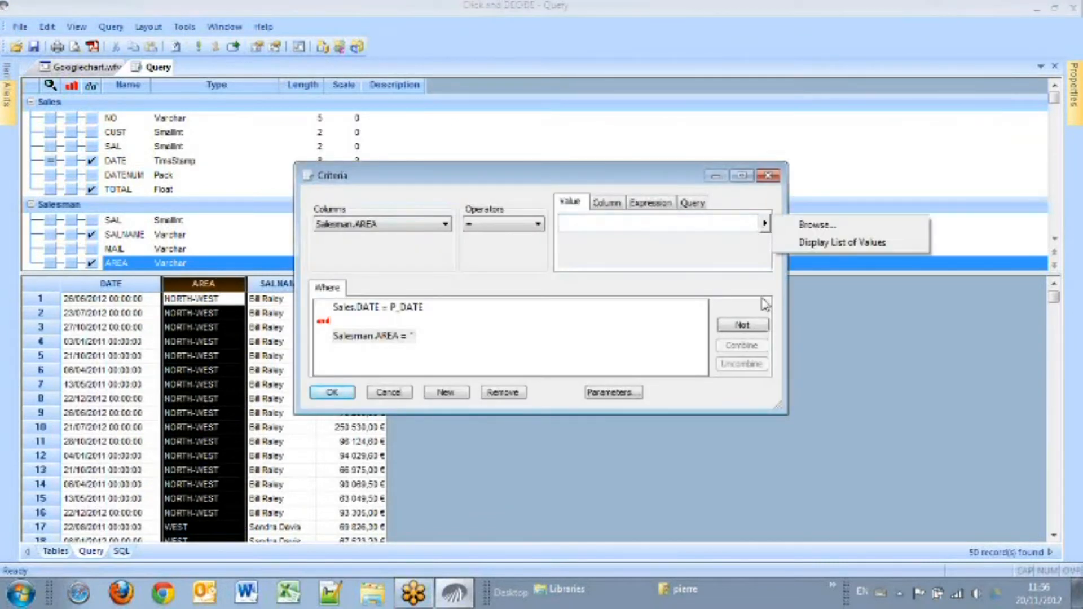
left_click(820, 243)
left_click(333, 394)
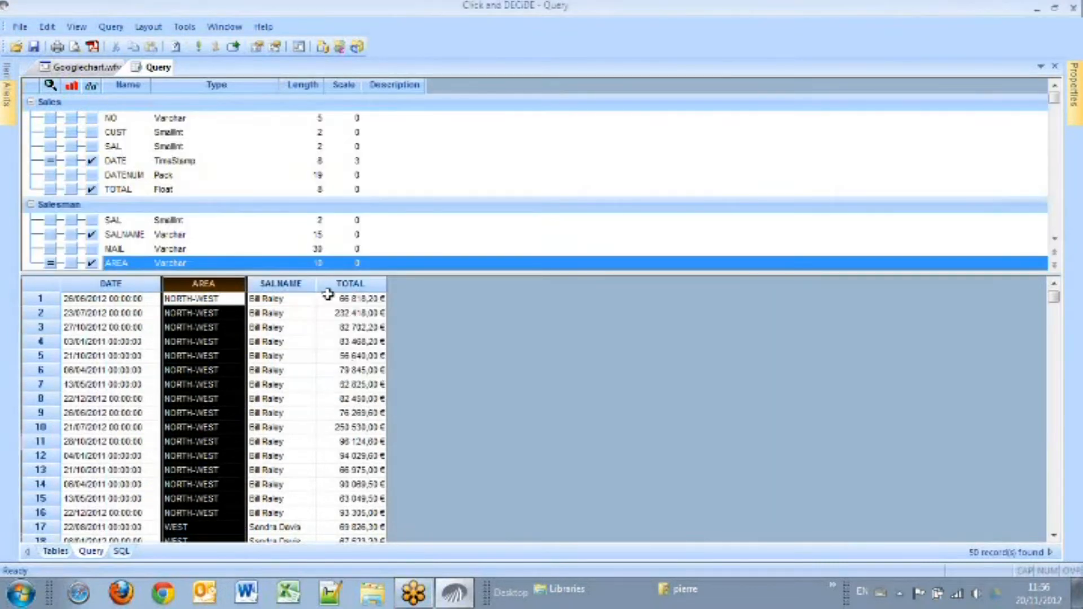
Step: Save the query as Details
left_click(33, 48)
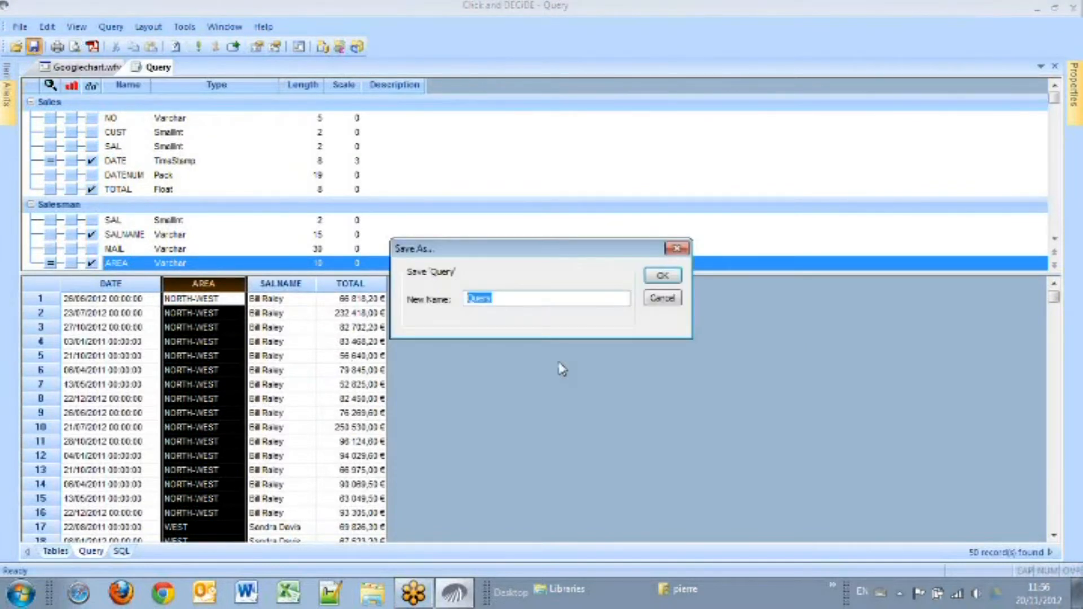
type("Del")
key("Return")
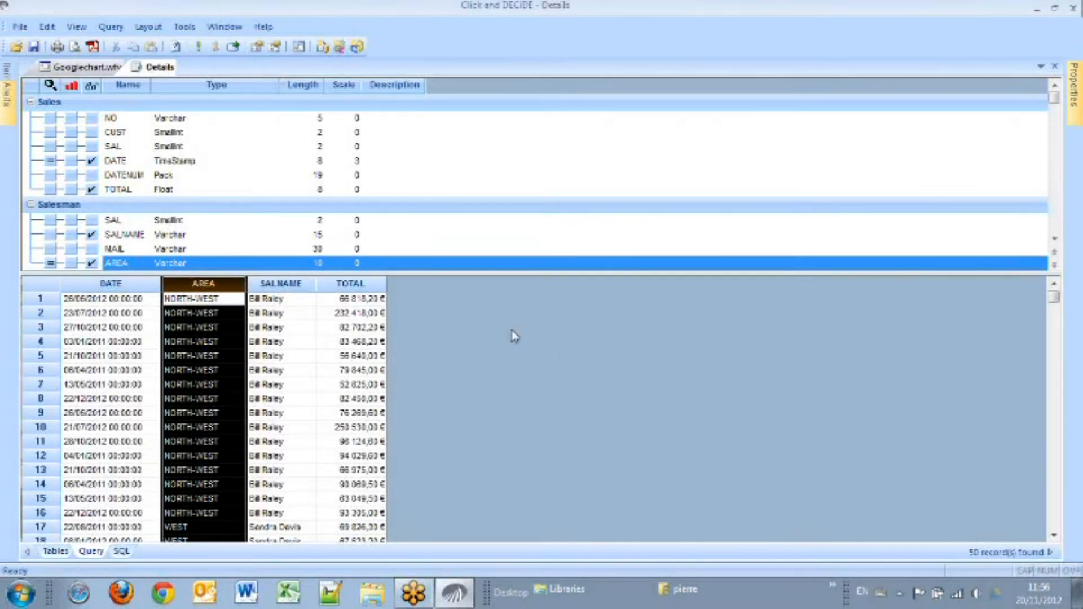
Step: Create a new query and add the Sales and Salesman tables from the demo database
left_click(90, 68)
left_click(133, 85)
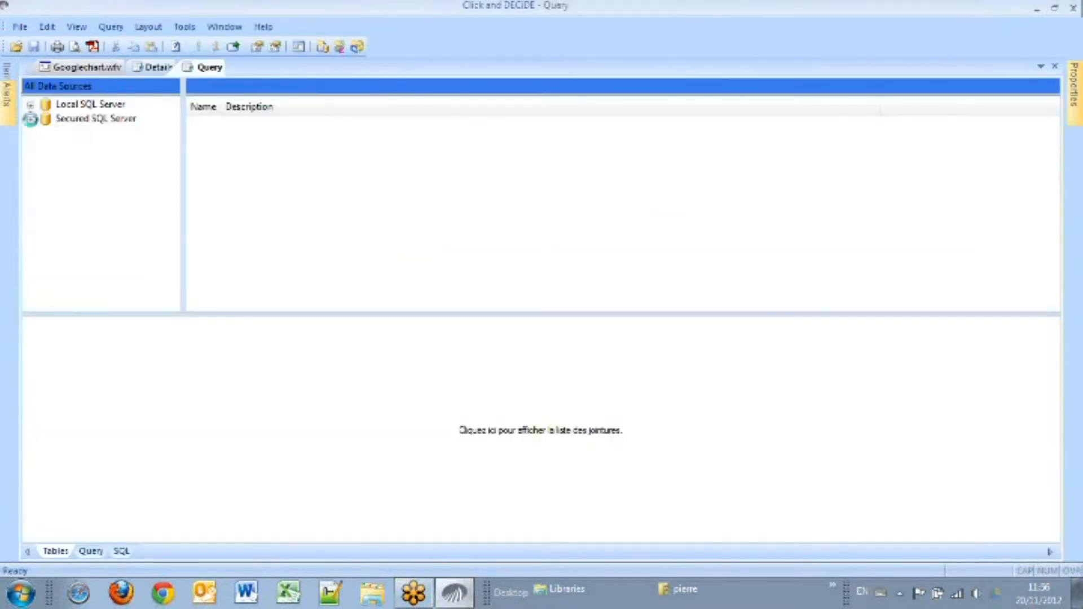
left_click(30, 119)
left_click(45, 133)
left_click(98, 147)
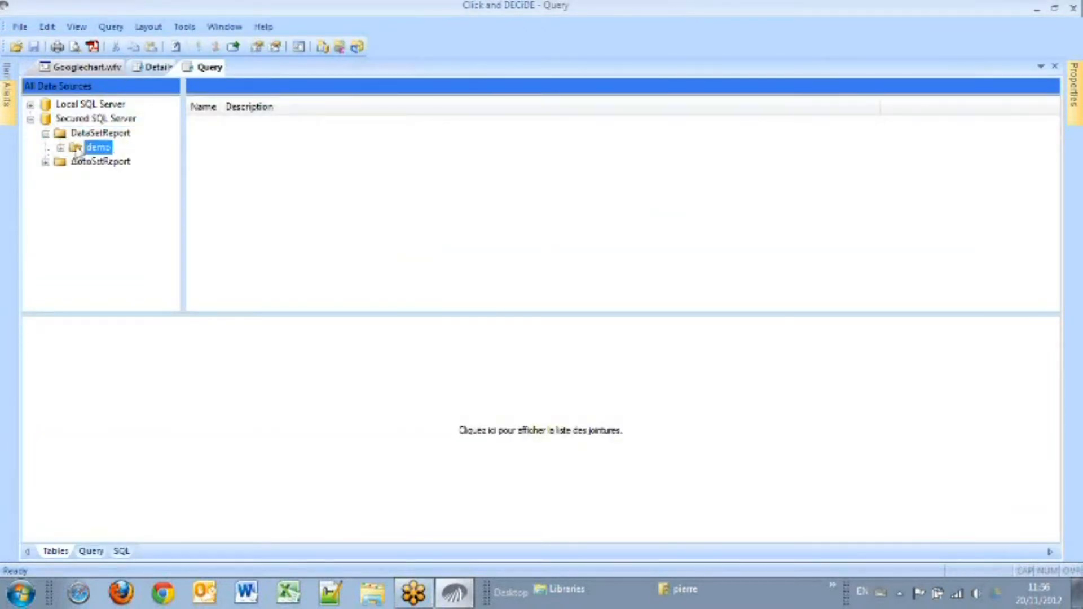
left_click_drag(220, 231, 227, 372)
left_click_drag(225, 260, 449, 381)
Step: Output the AREA field and the Sum aggregate of TOTAL
left_click(102, 553)
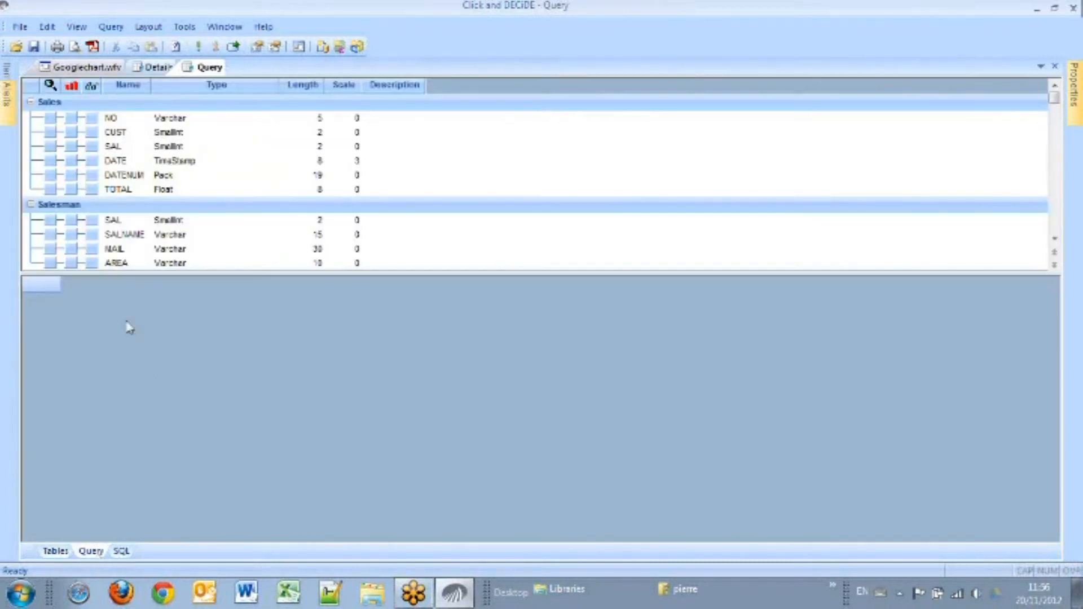
left_click(92, 264)
right_click(117, 190)
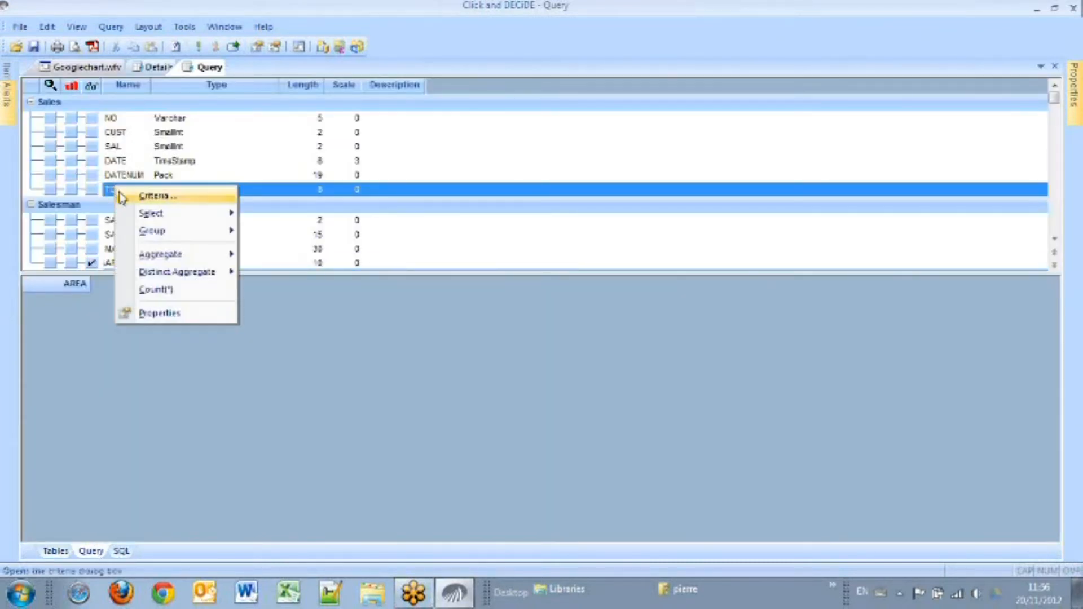
mouse_move(227, 257)
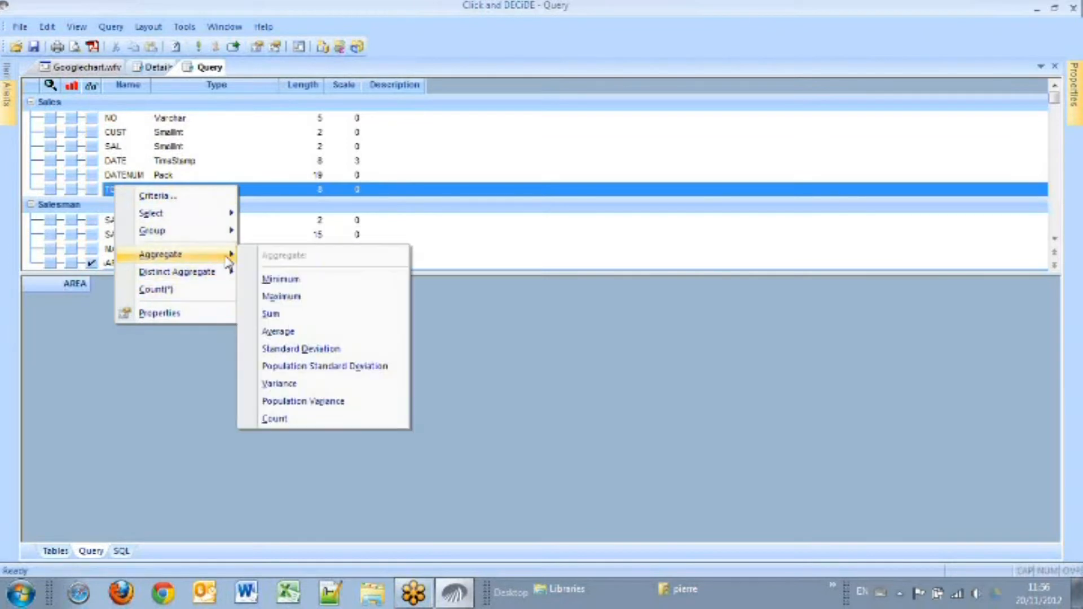
left_click(295, 315)
Step: Set the summed field's header to TOTAL and its format to currency
left_click(1074, 90)
left_click(979, 140)
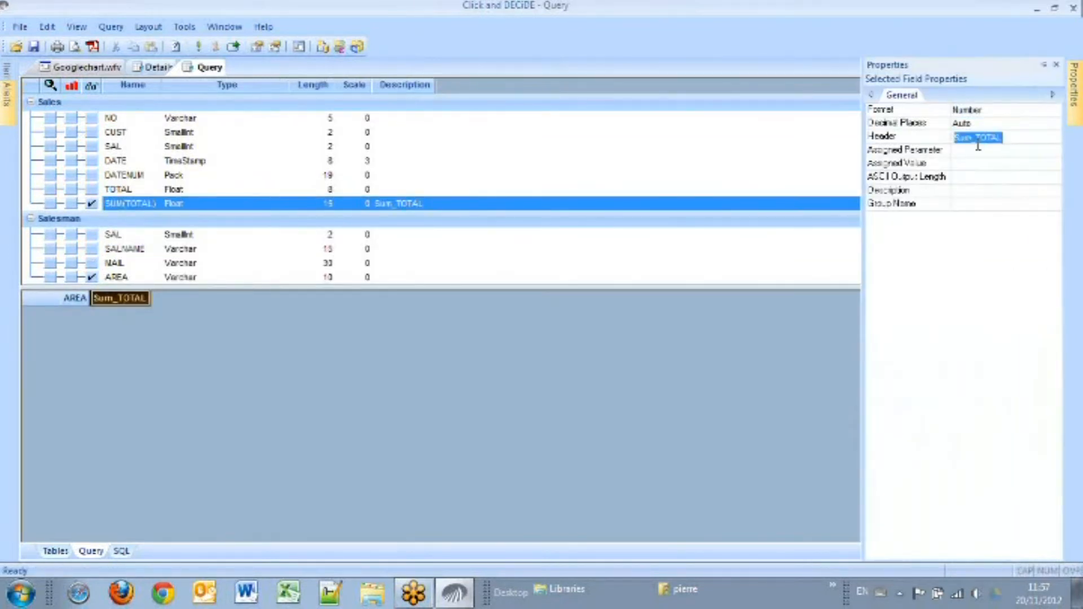
left_click(978, 142)
key("BackSpace")
key("Return")
left_click(1024, 107)
left_click(1028, 139)
Step: Widen the AREA column, run the query and save it as Area
left_click_drag(88, 298, 233, 296)
left_click(201, 46)
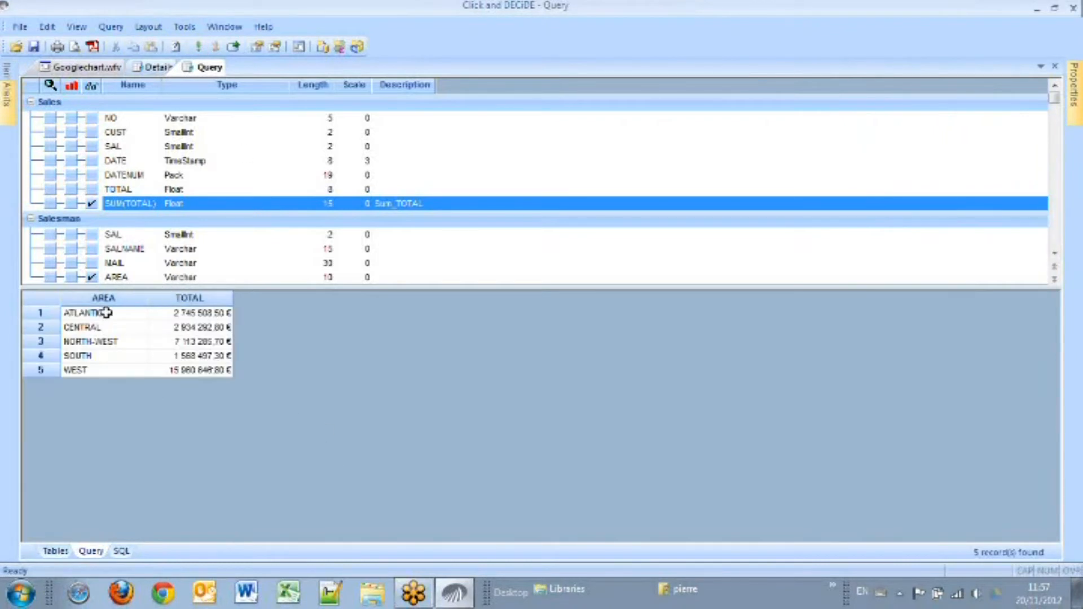
left_click(32, 45)
type("Are")
left_click(663, 276)
Step: Create another new query and add the Sales and Salesman tables from the demo database
left_click(94, 70)
left_click(126, 86)
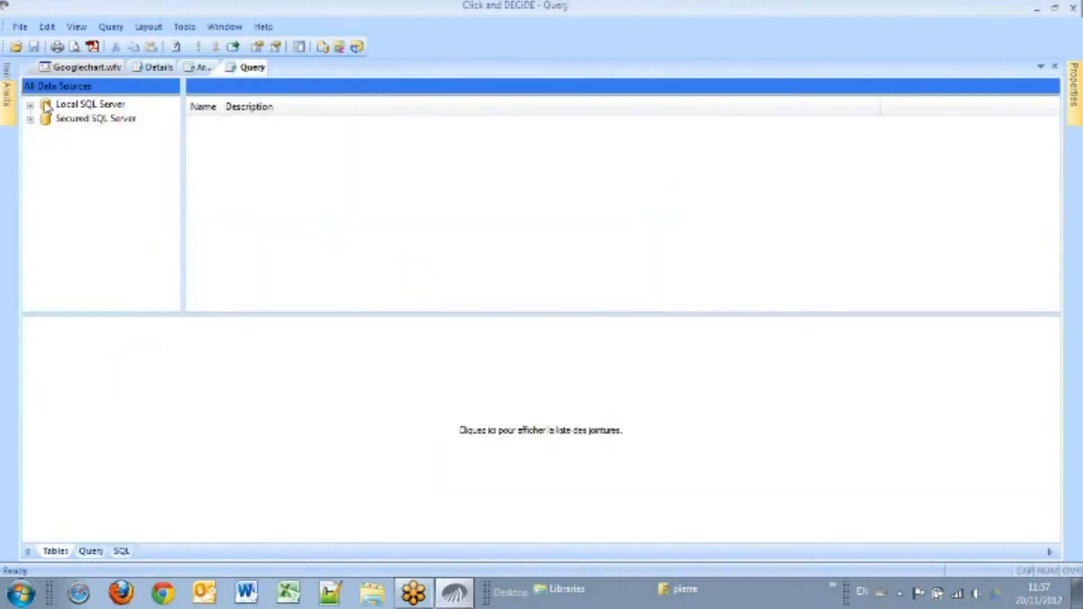
left_click(31, 119)
left_click(45, 134)
left_click(60, 147)
double_click(213, 229)
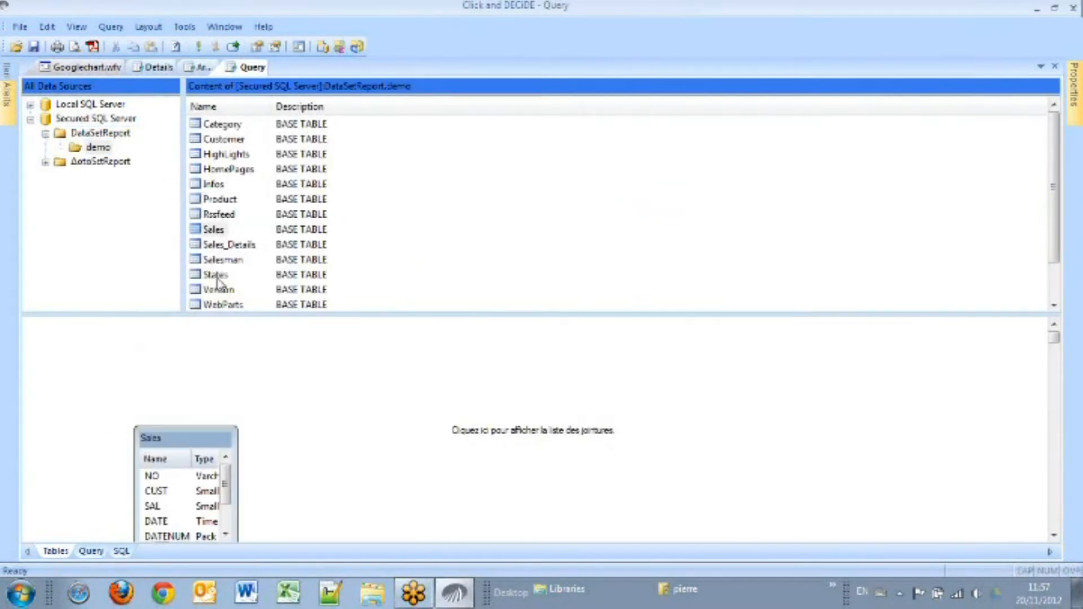
double_click(223, 260)
Step: Output the SALNAME field and the Sum aggregate of TOTAL
left_click(91, 551)
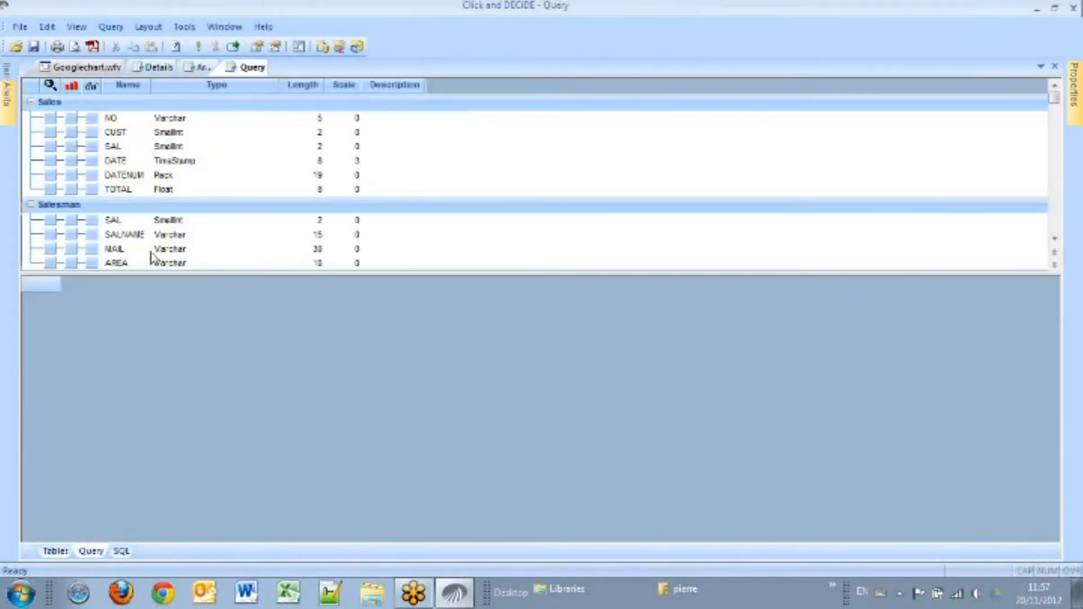
left_click(91, 234)
right_click(131, 189)
mouse_move(170, 252)
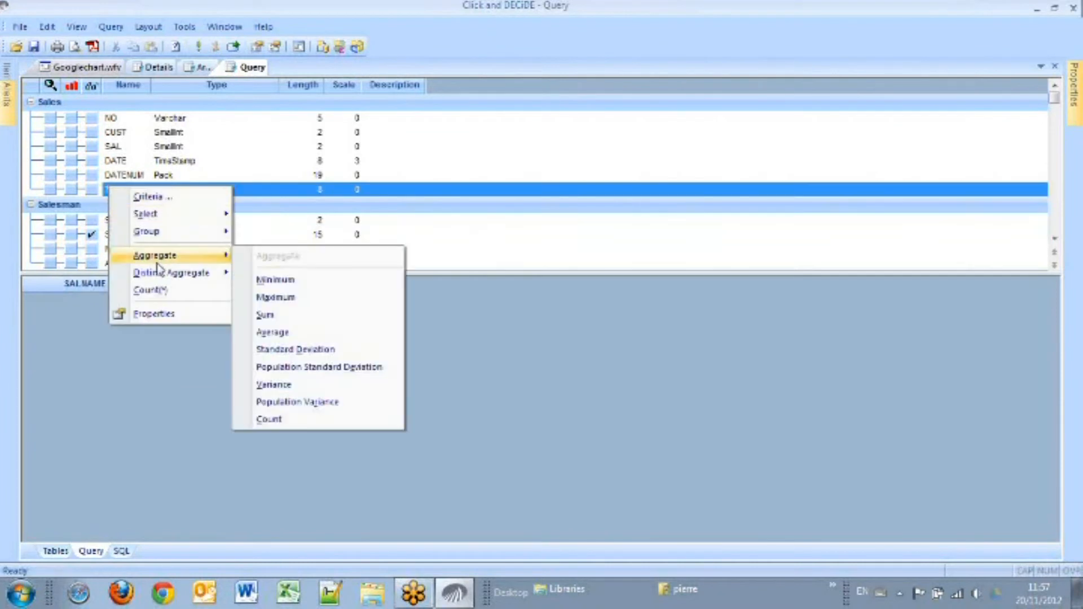
left_click(278, 313)
Step: Add a criterion binding the AREA field to a parameter
left_click(49, 277)
left_click(766, 224)
left_click(796, 243)
left_click(340, 396)
Step: Add a criterion binding the DATE field to a parameter
left_click(53, 150)
left_click(52, 160)
left_click(765, 223)
left_click(801, 244)
left_click(327, 393)
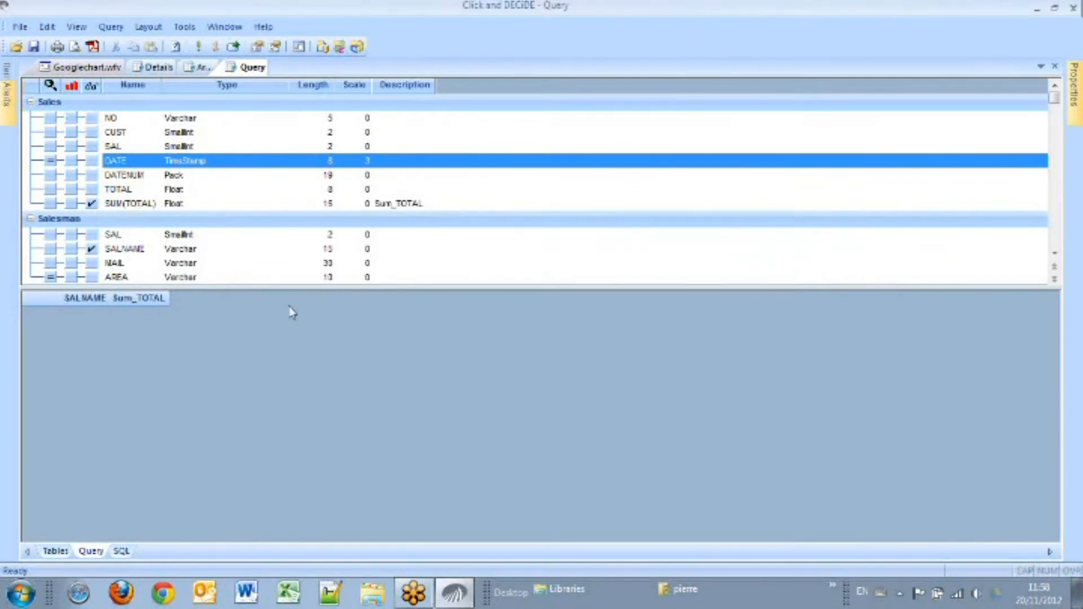
Step: Save the query as Salesman
left_click(79, 67)
left_click(248, 68)
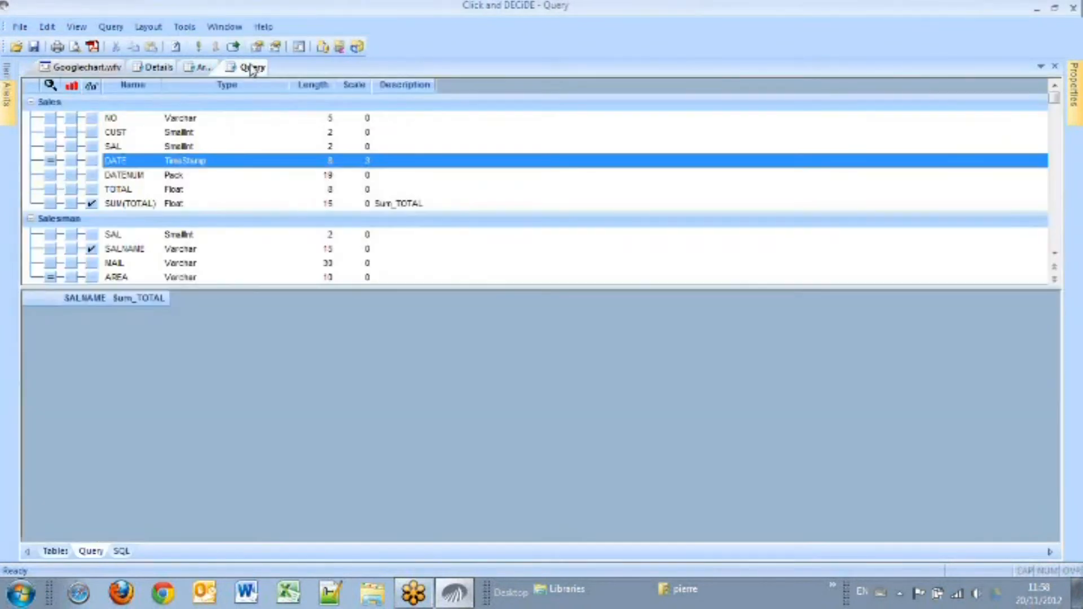
left_click(34, 46)
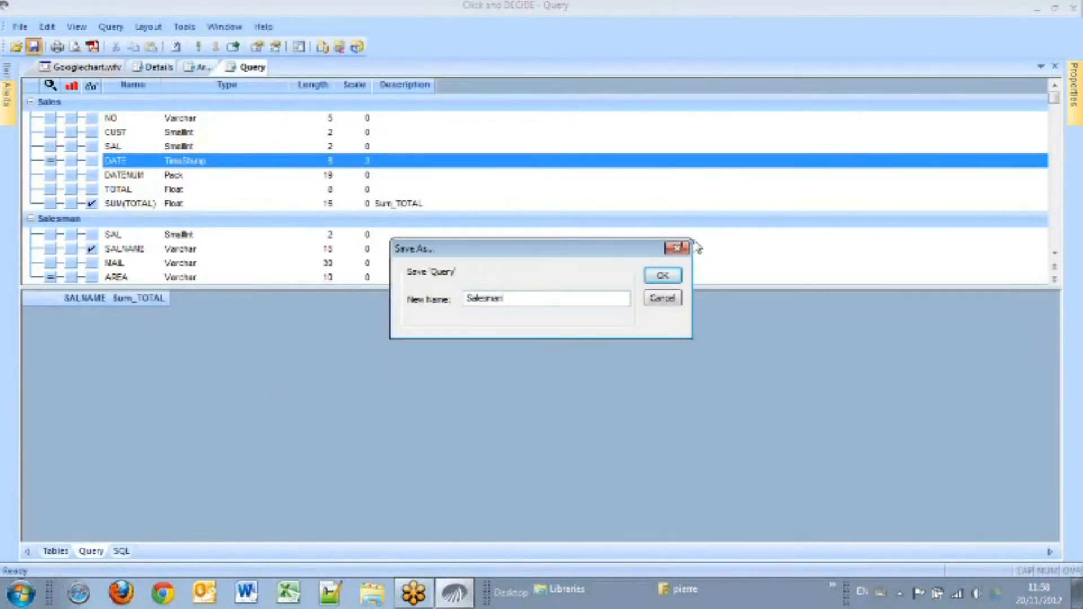
left_click(662, 275)
Step: In the Details query, add a criterion binding the SALNAME field to the parameter expression P_SALNAME
left_click(160, 68)
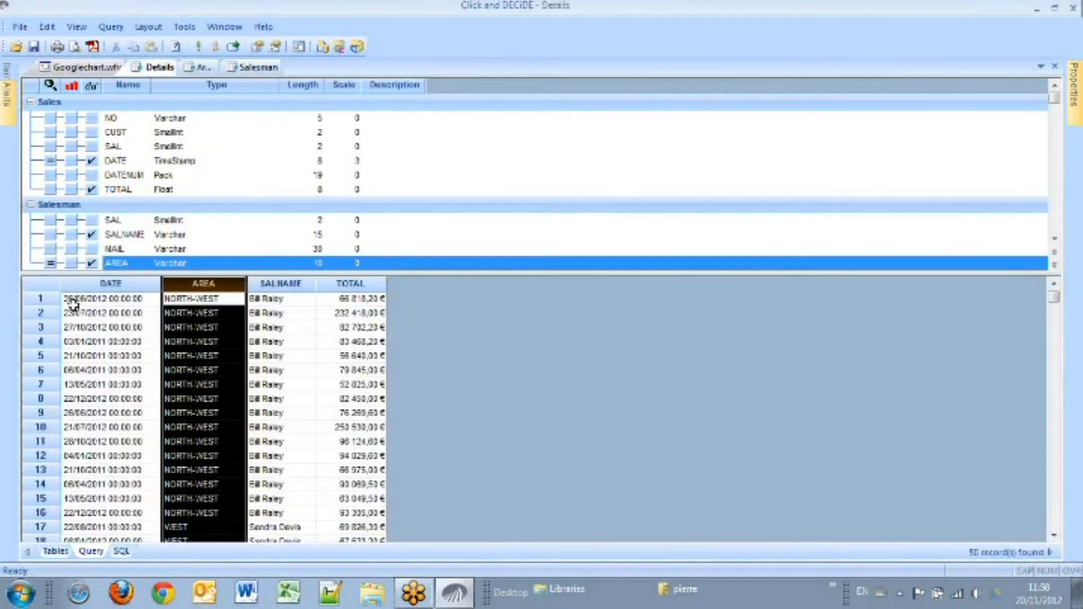
double_click(50, 234)
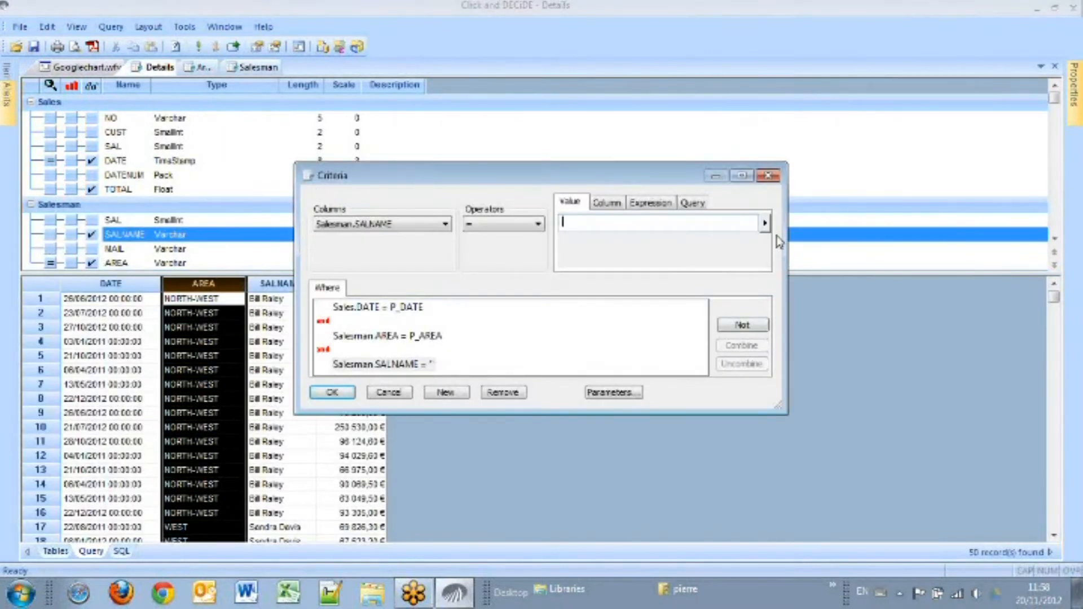
left_click(765, 224)
left_click(818, 242)
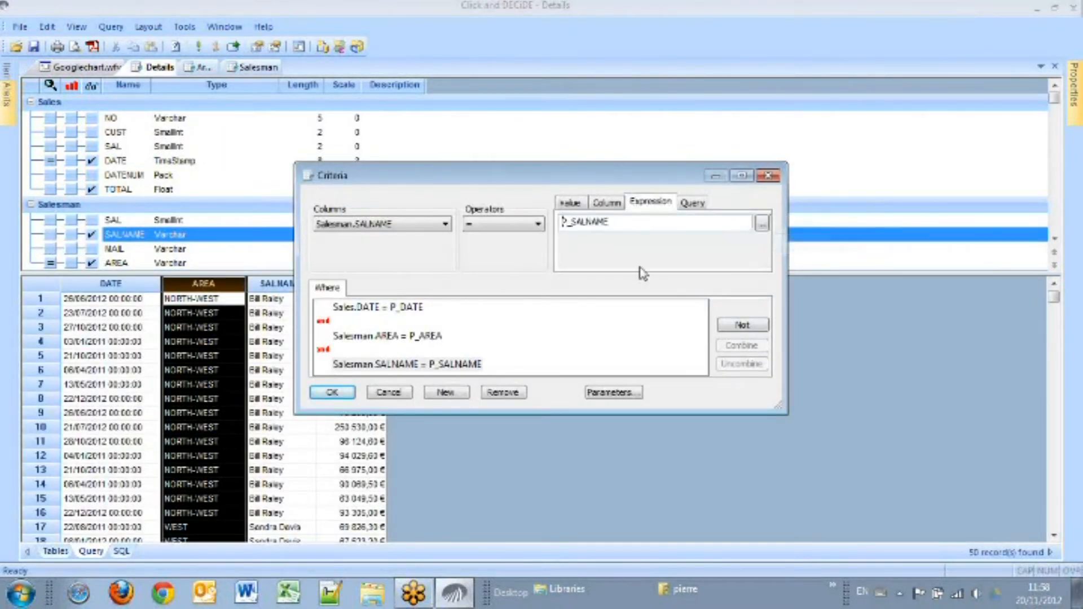
left_click(330, 394)
Step: Run the Details query with the AREA parameter set to CENTRAL and NORTH-WEST
left_click(198, 46)
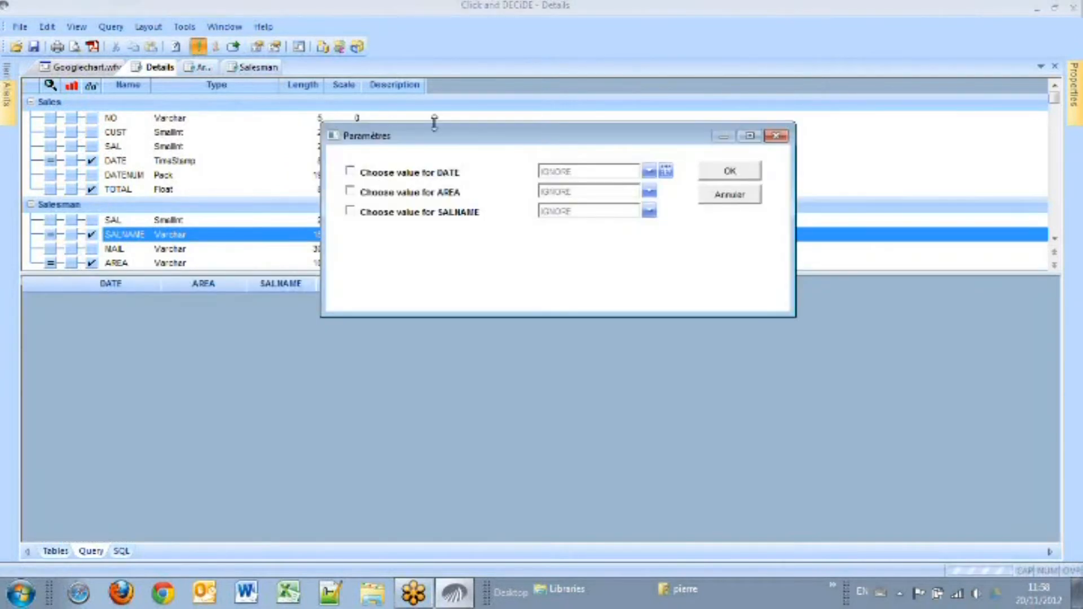
left_click(649, 193)
left_click(596, 203)
left_click(591, 213)
left_click(581, 252)
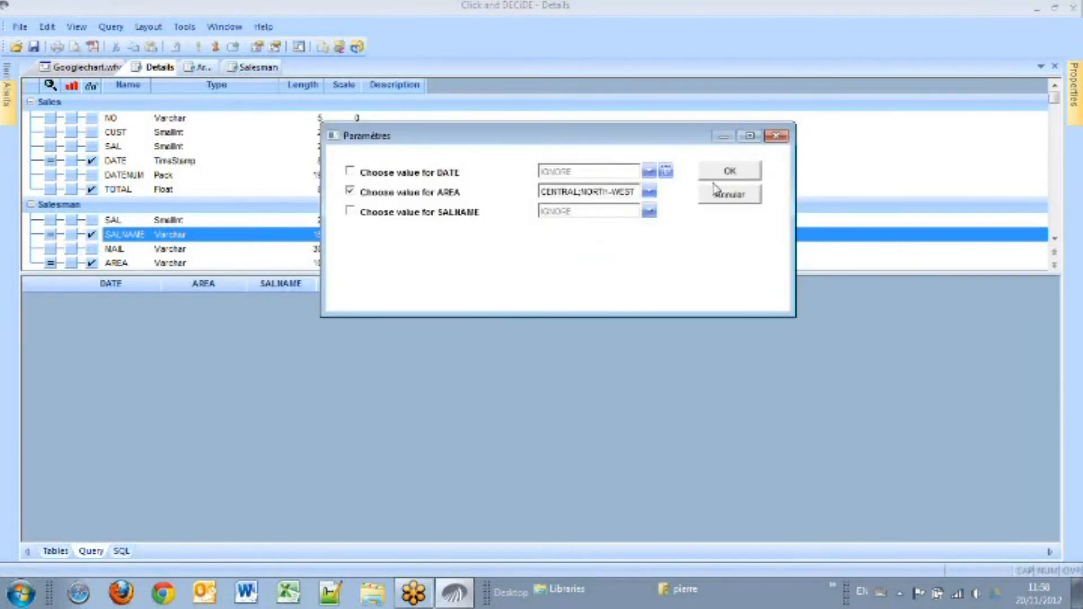
left_click(729, 172)
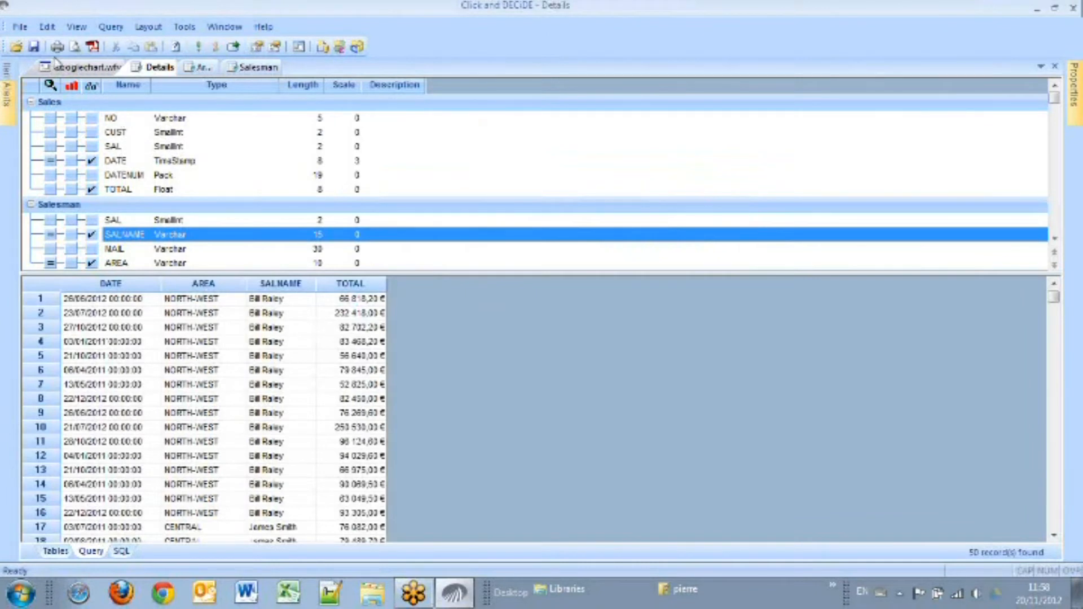
left_click(1074, 10)
left_click(1073, 10)
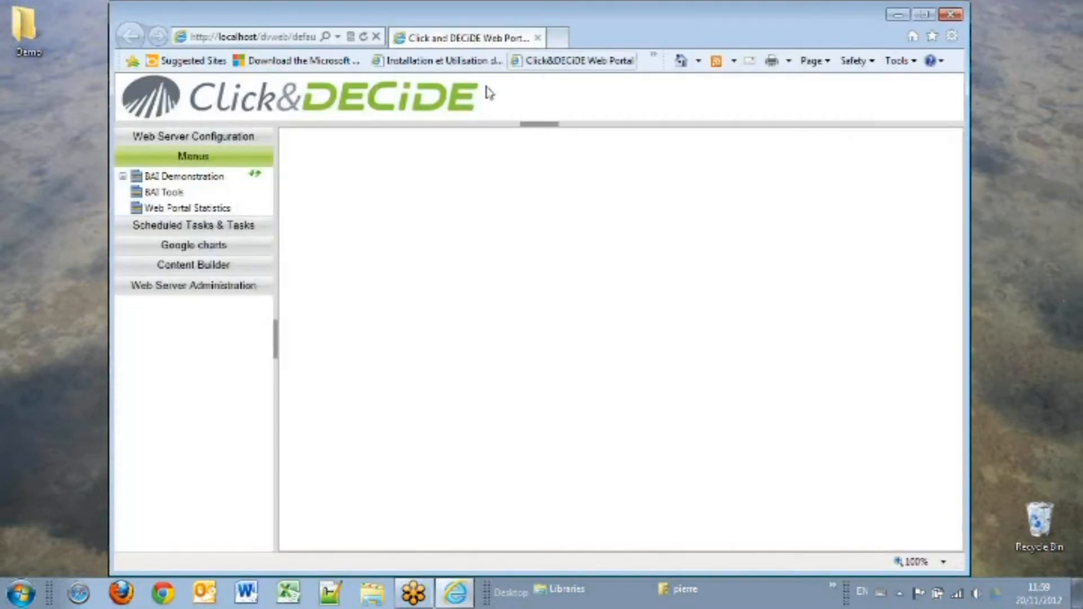
left_click(557, 38)
type("localhost/")
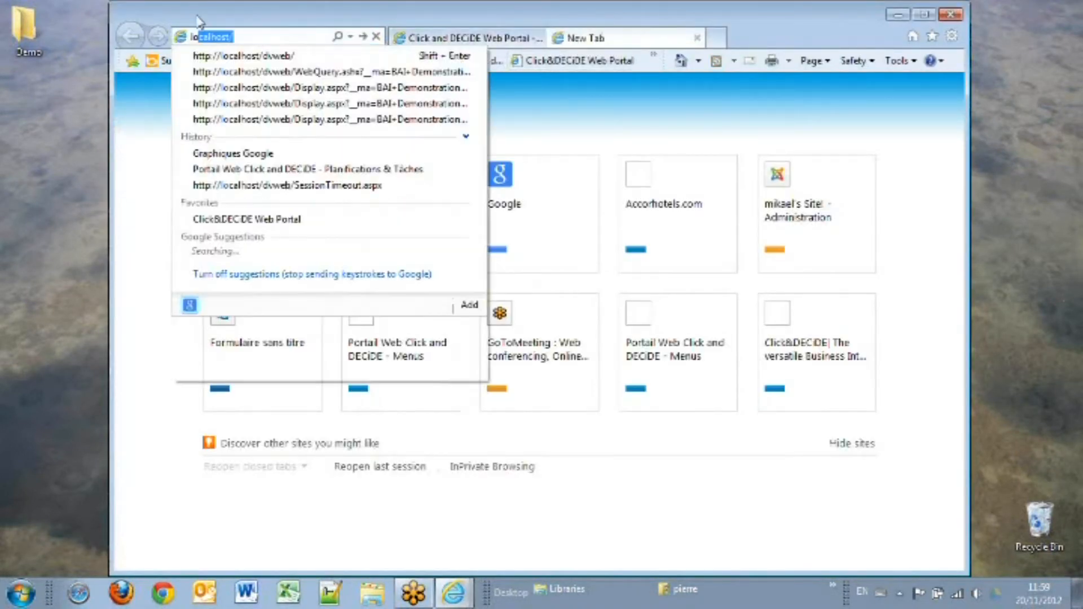
left_click(231, 63)
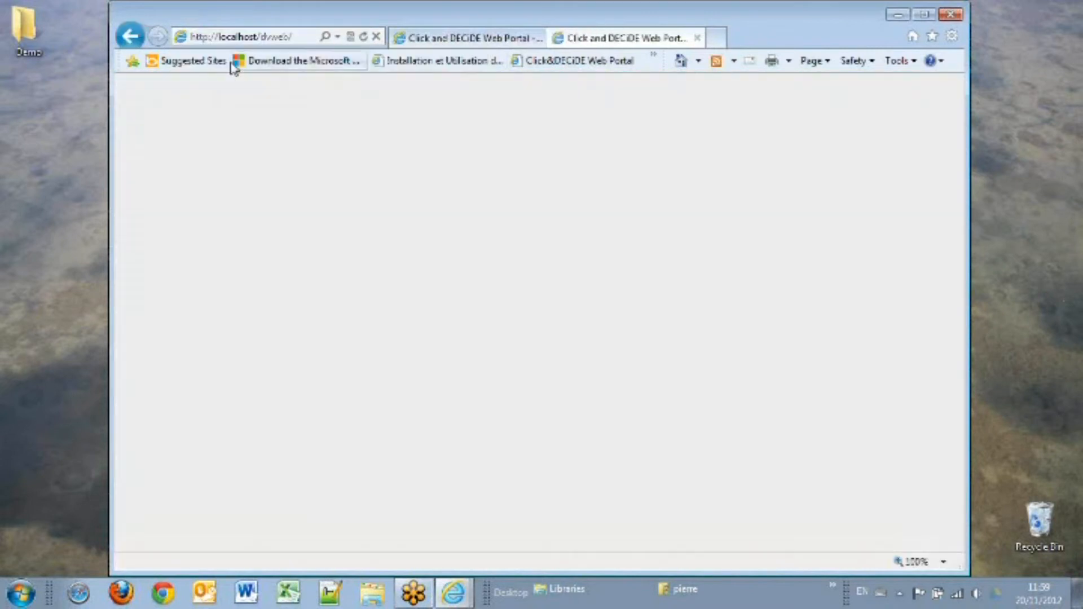
Step: Open the Details query from the Googlechart folder inside BAI Demonstration's Shared Folder in the web portal
left_click(122, 177)
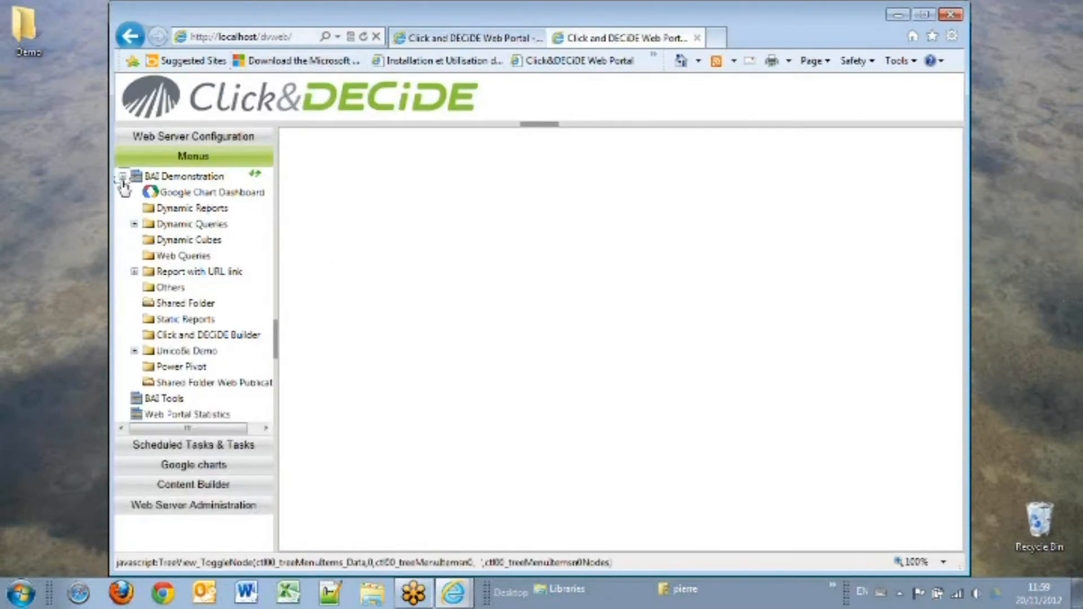
left_click(177, 304)
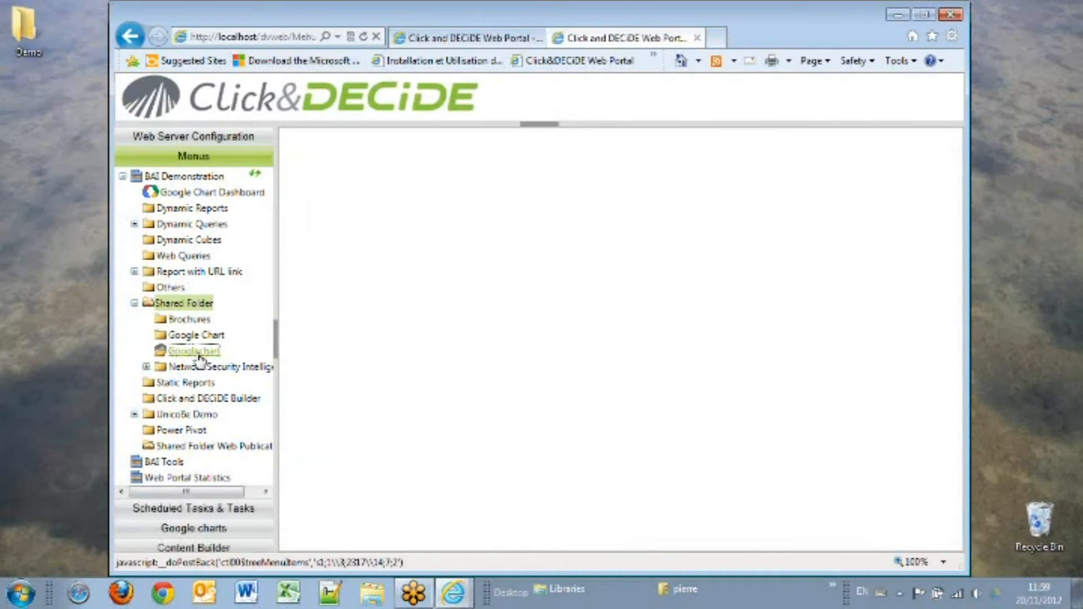
left_click(191, 351)
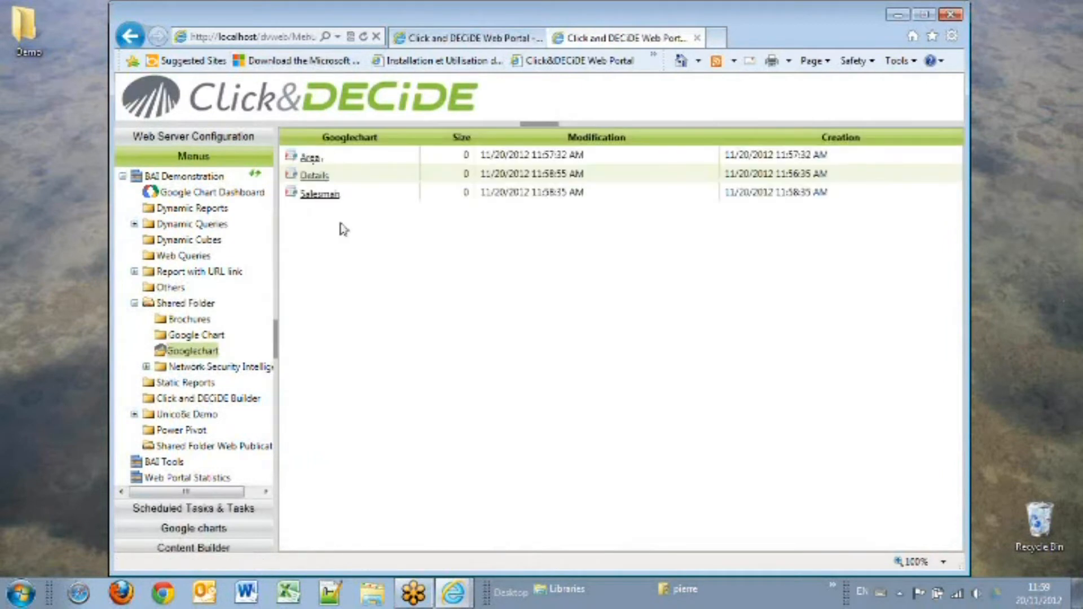
left_click(316, 176)
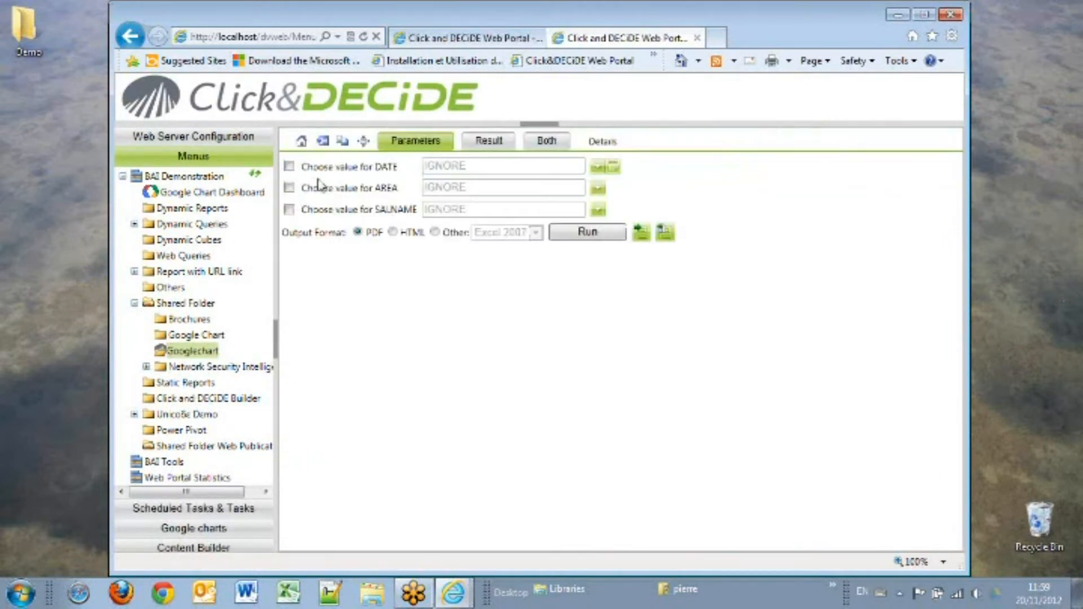
Step: Enable the DATE, AREA and SALNAME parameter choices, leaving their values empty
left_click(289, 167)
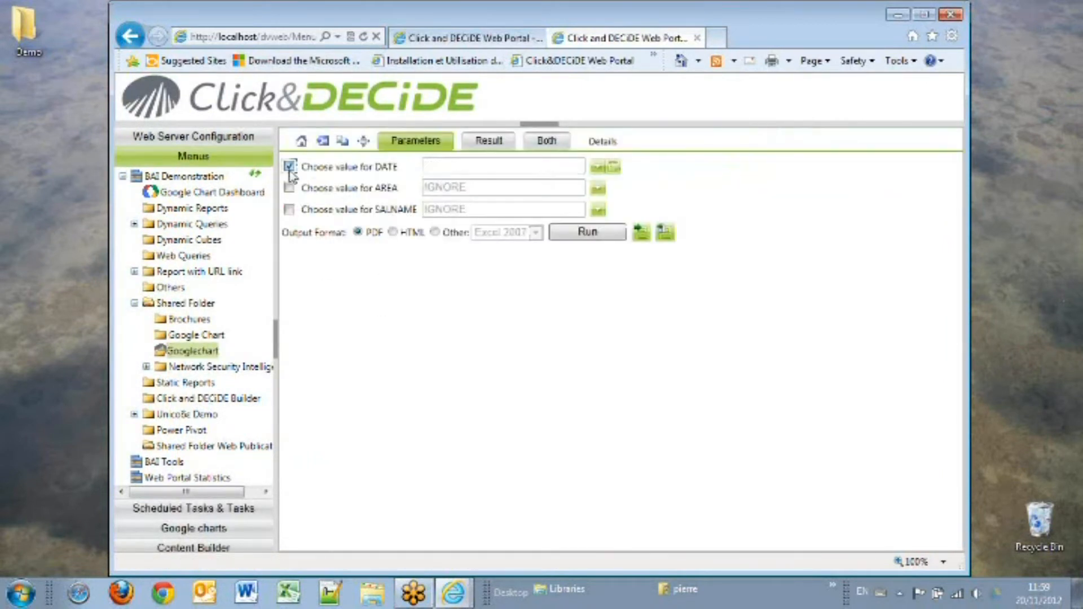
left_click(289, 188)
left_click(290, 210)
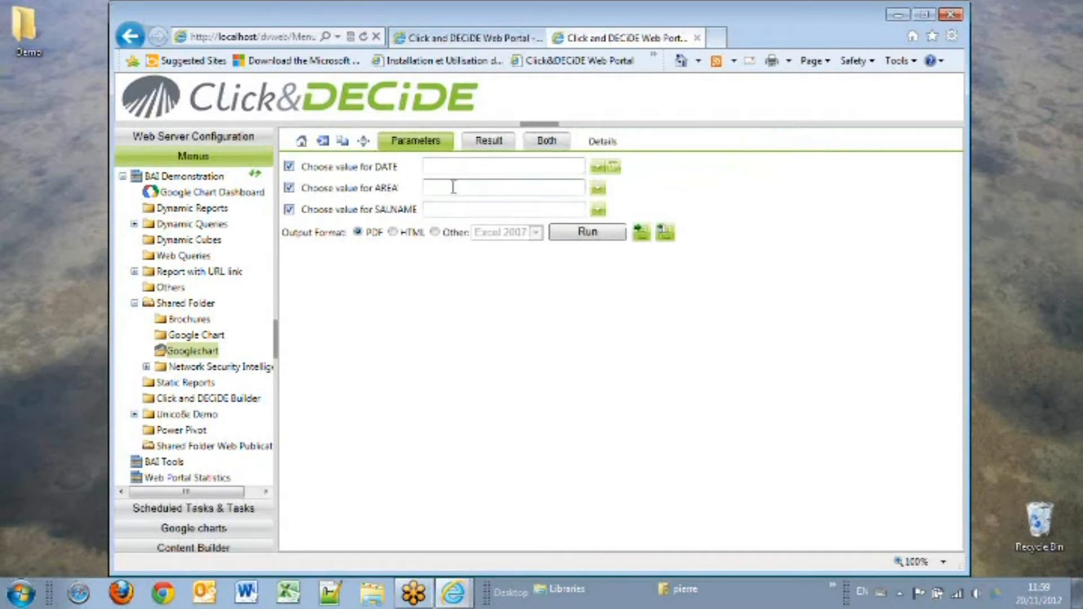
Step: Copy the Details query's URL for a Google Chart DataTable
left_click(342, 141)
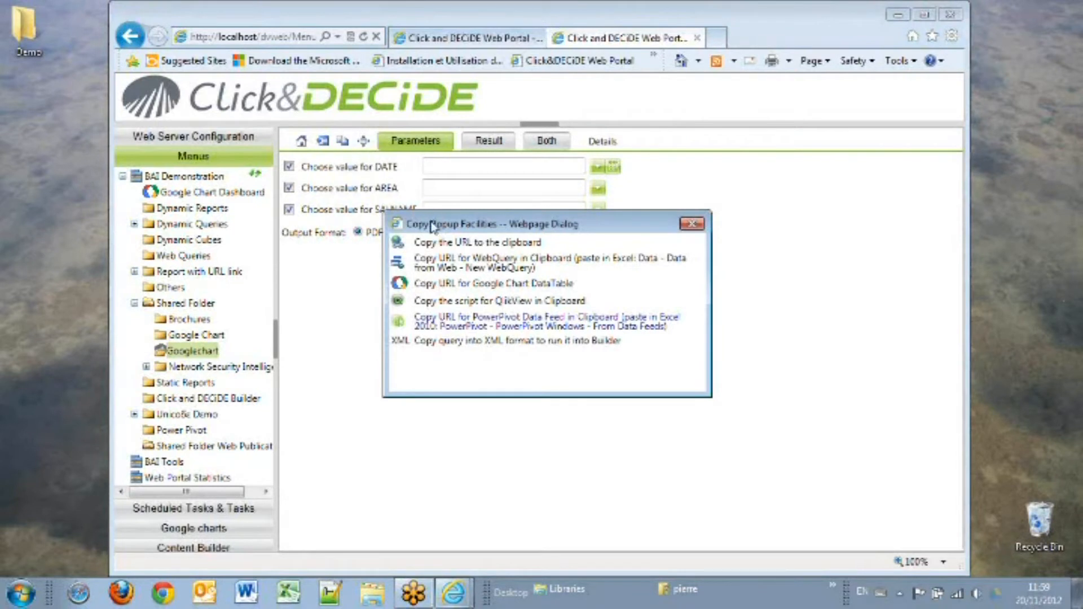
left_click(464, 284)
left_click(534, 354)
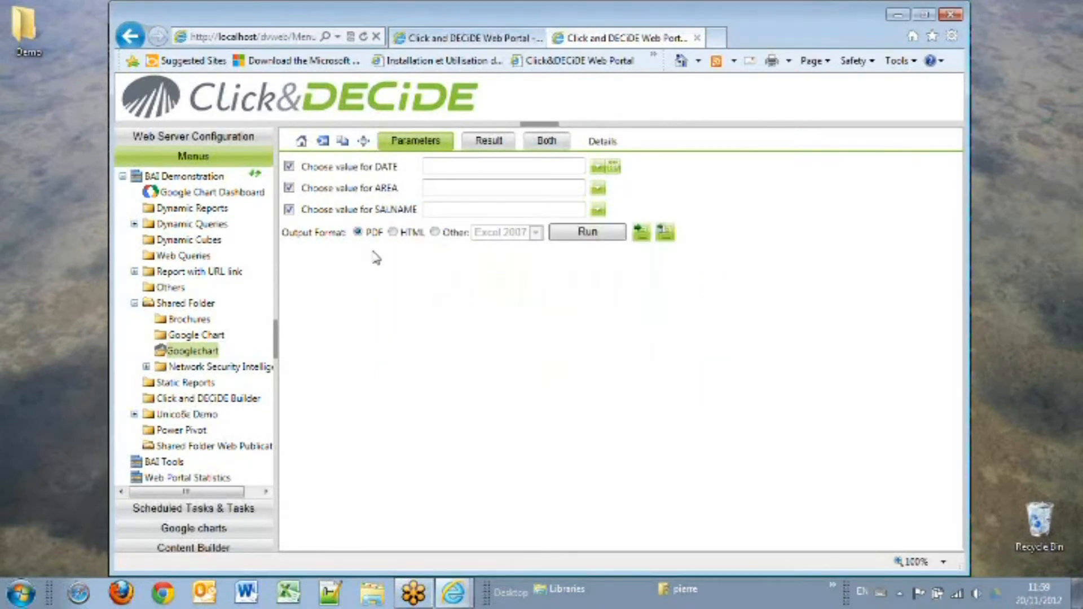
Step: Open the Google charts editor in the first portal tab and insert a Table chart
left_click(463, 37)
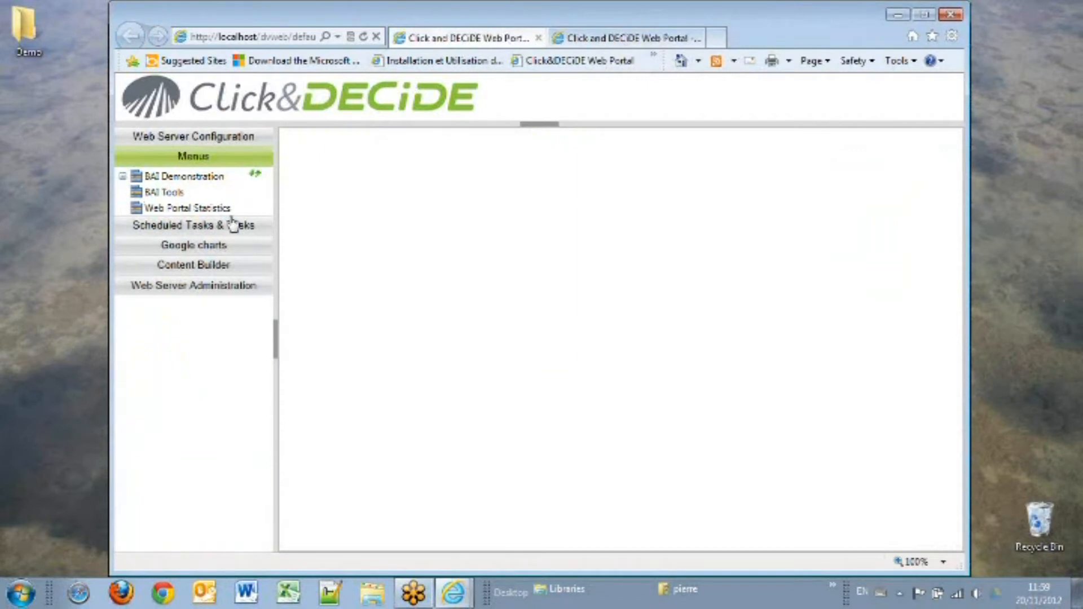
left_click(212, 245)
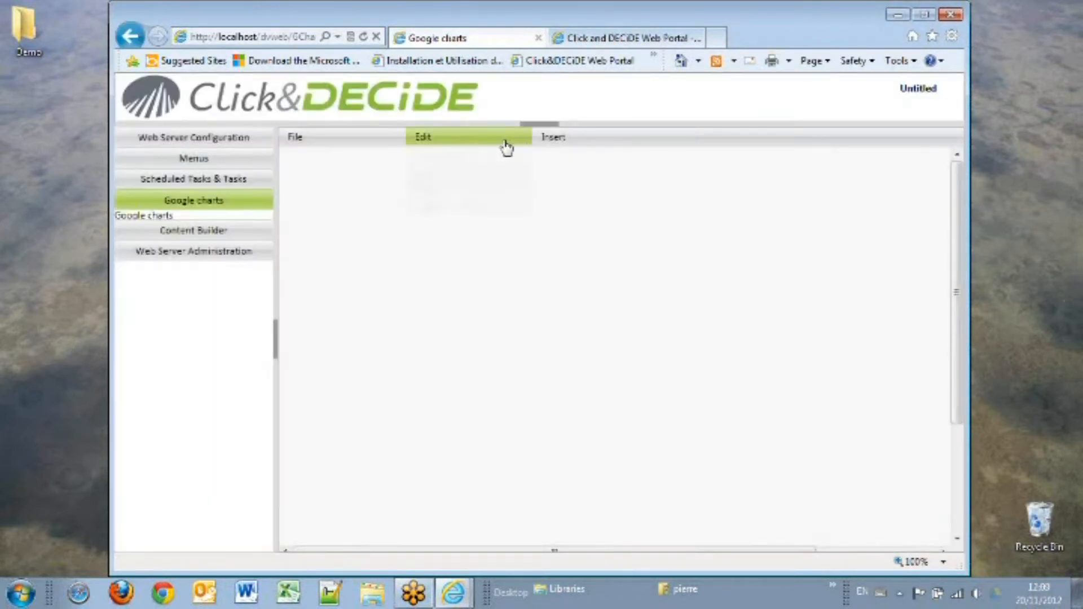
mouse_move(542, 141)
mouse_move(565, 156)
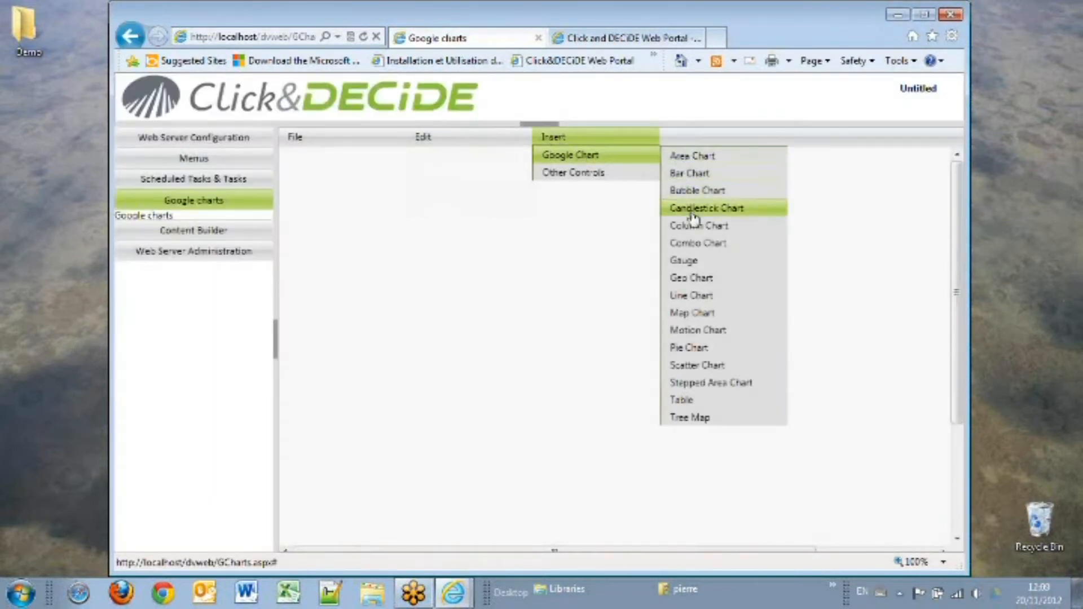
left_click(698, 399)
Step: Move the table toward the middle of the page and enlarge it to a wide rectangle
mouse_move(609, 170)
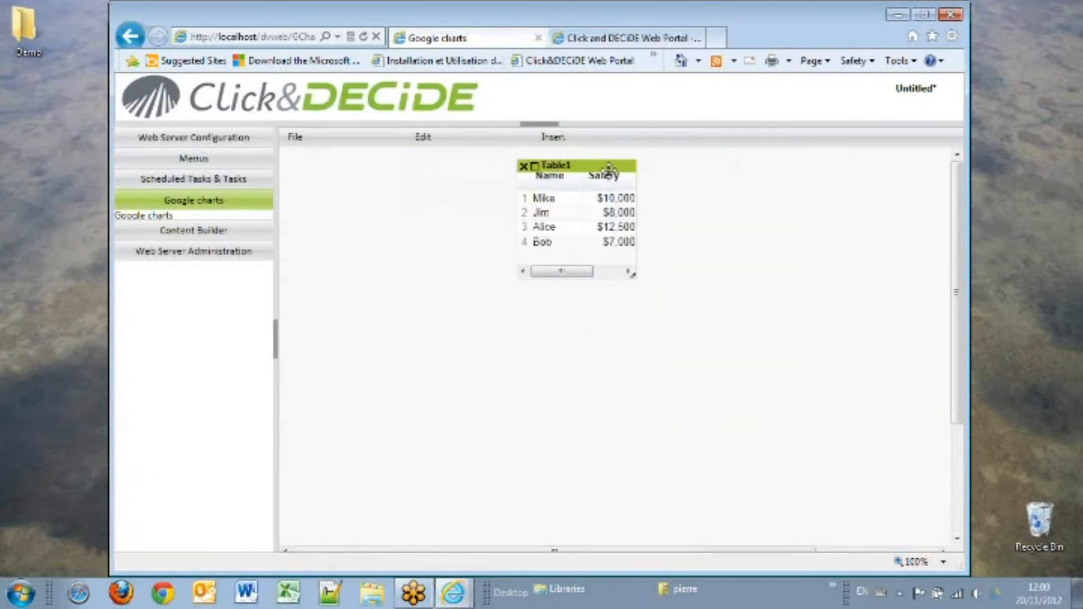
left_click_drag(608, 167, 461, 298)
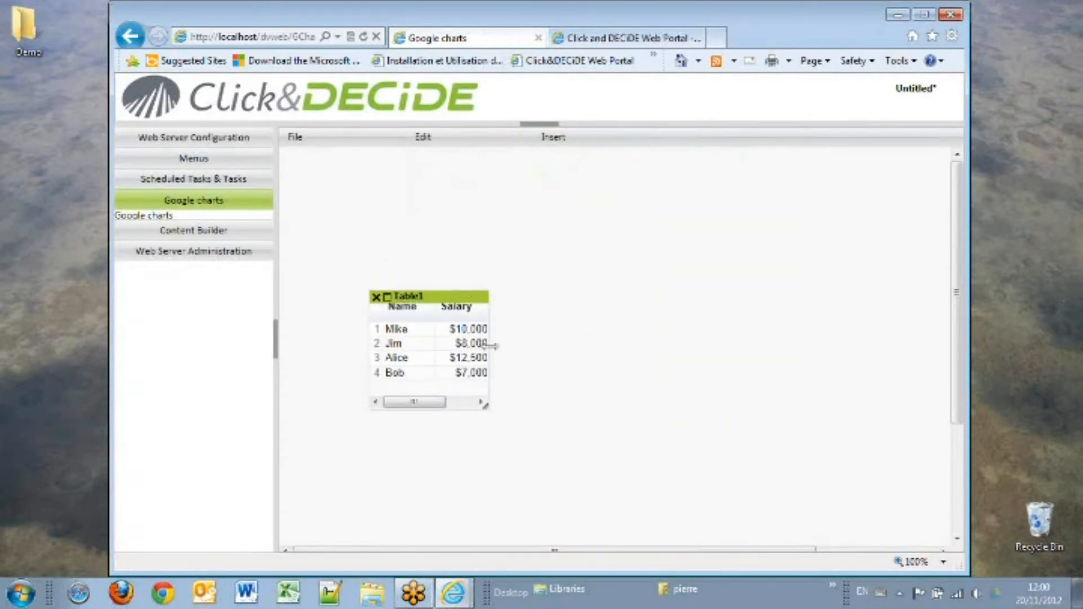
left_click_drag(483, 404, 820, 440)
Step: In the table's chart editor customization, enable pagination and confirm
double_click(484, 394)
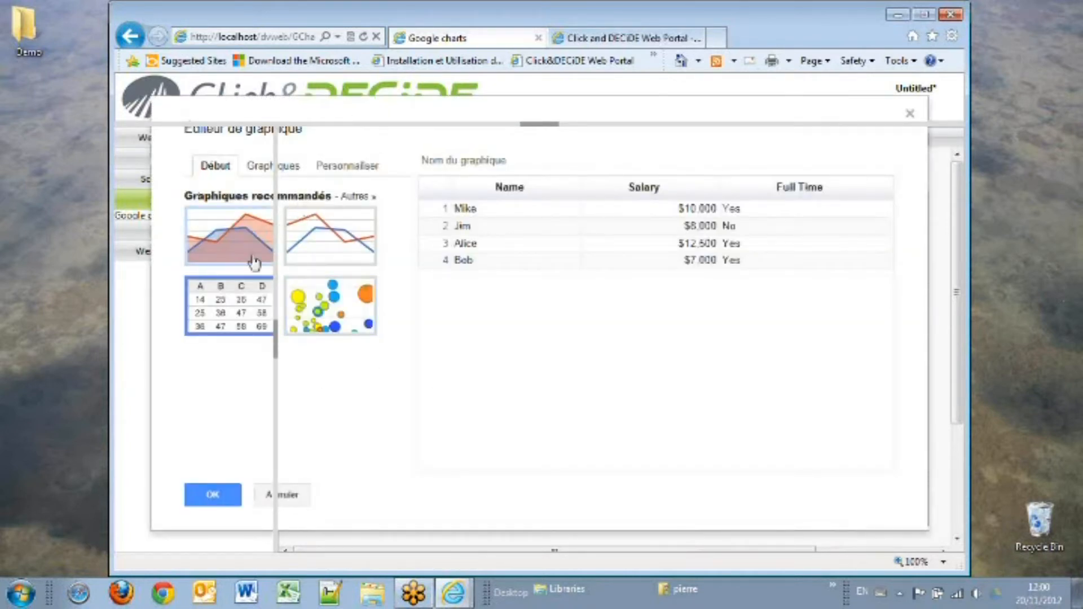
left_click(361, 169)
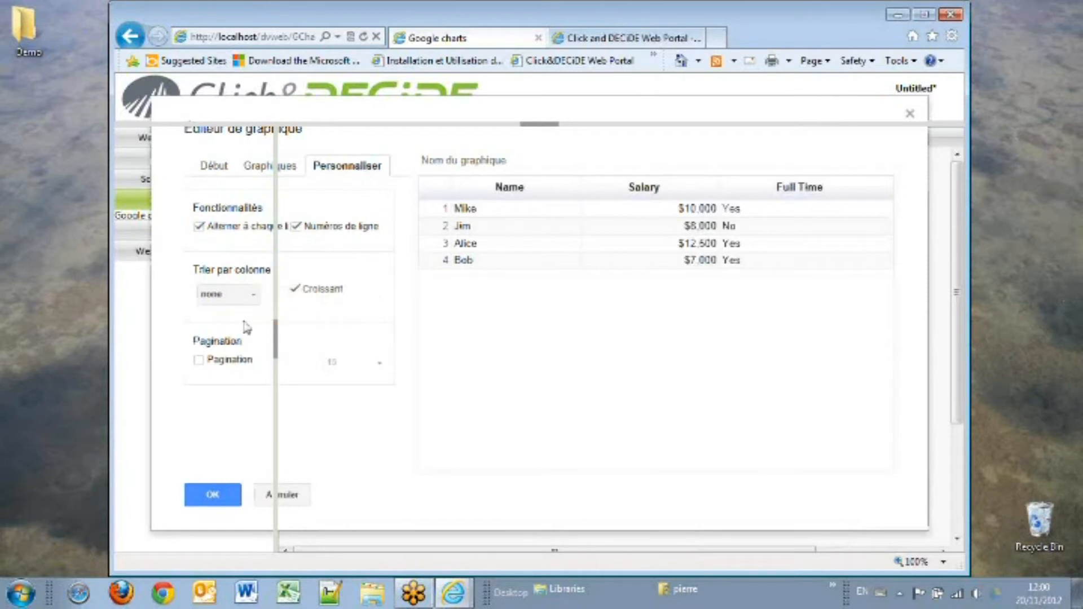
left_click(199, 360)
left_click(377, 365)
left_click(348, 391)
left_click(198, 499)
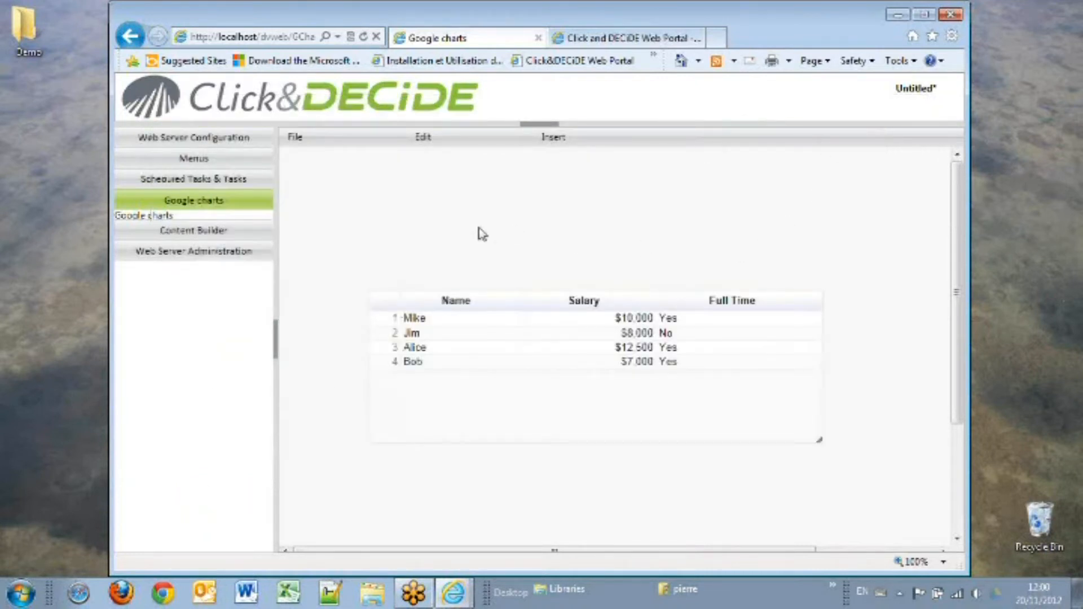
Step: Paste the copied URL as Table1's source url, changing P_DATE's value to IGNORE, and confirm
left_click(388, 298)
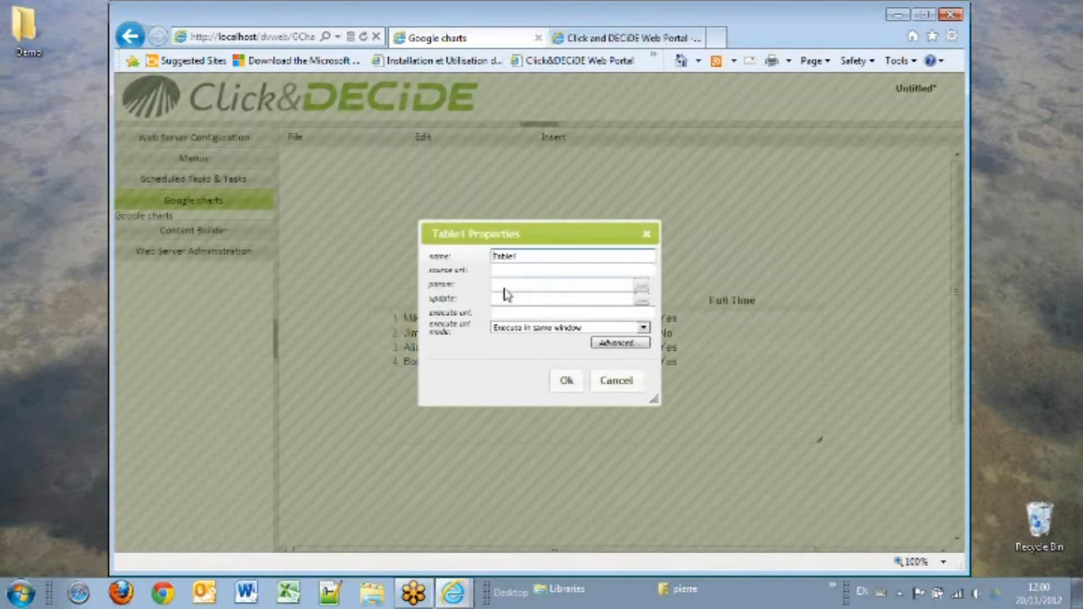
left_click(624, 272)
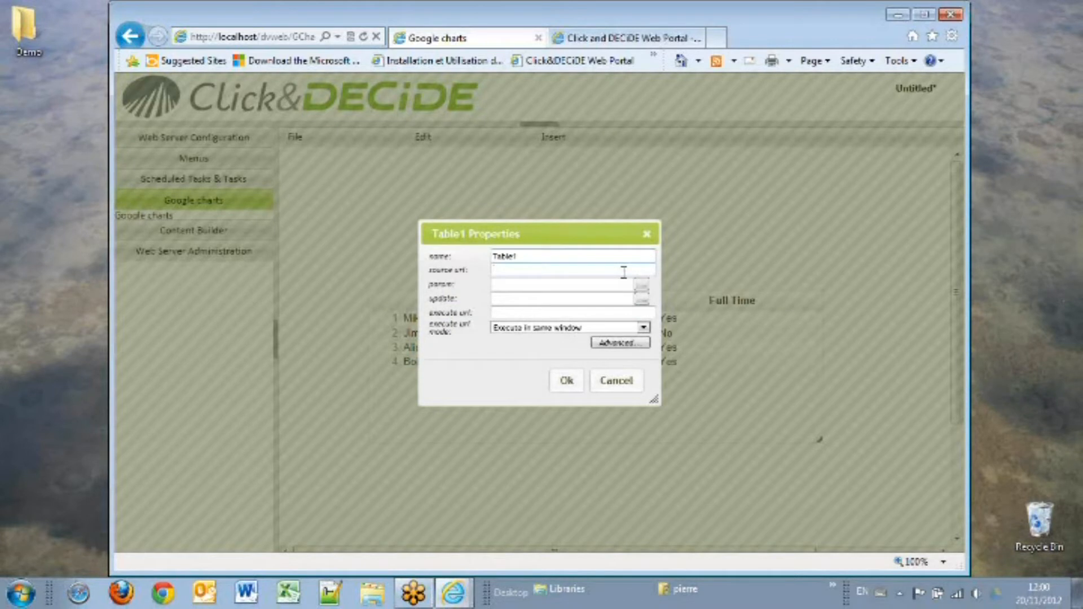
right_click(624, 272)
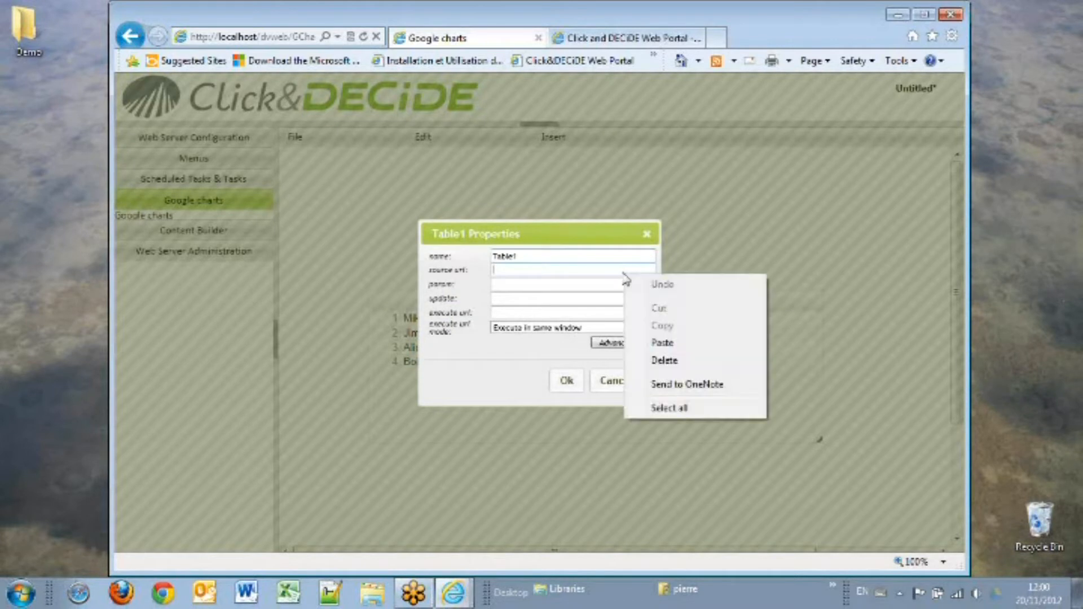
left_click(661, 343)
left_click_drag(621, 266, 656, 272)
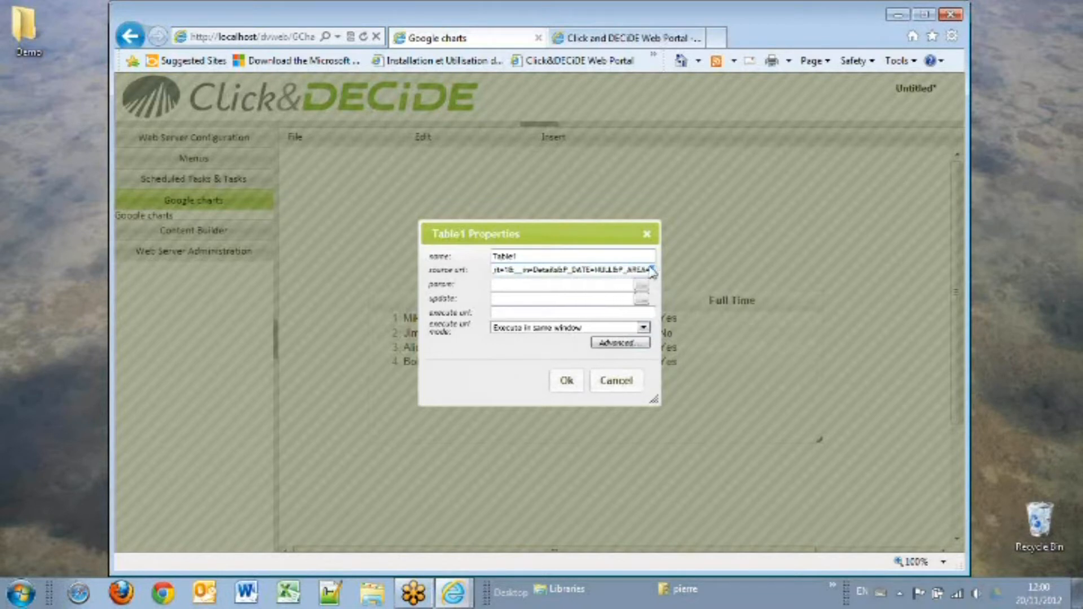
left_click(611, 265)
key("BackSpace")
key("BackSpace")
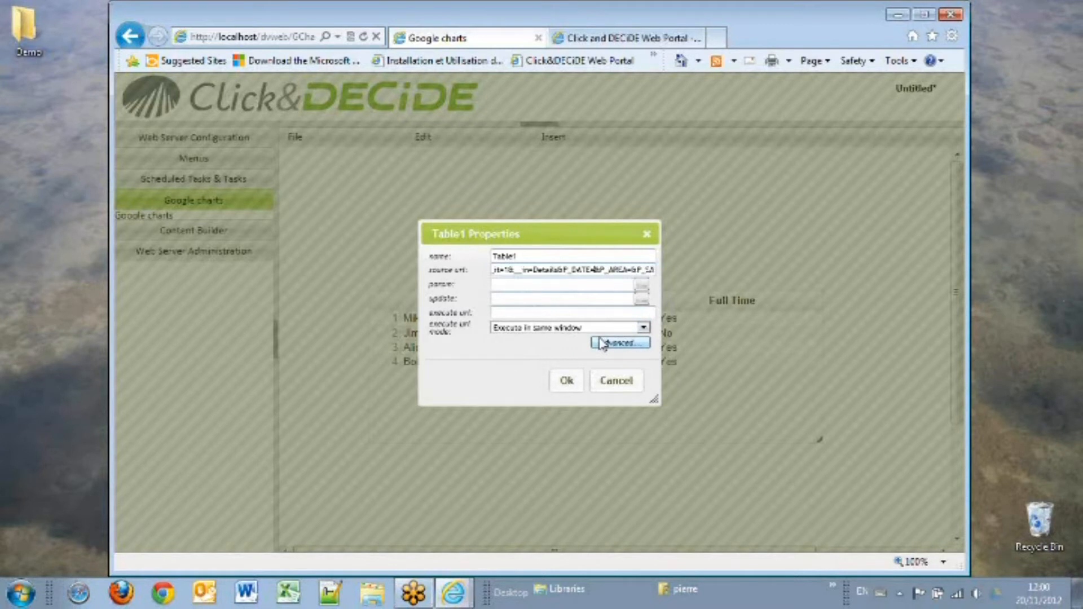
type("IGNORE")
left_click(564, 381)
Step: Save the dashboard as My Dashboard in the BAI Demonstration Shared Folder and return to the portal tab
left_click(293, 140)
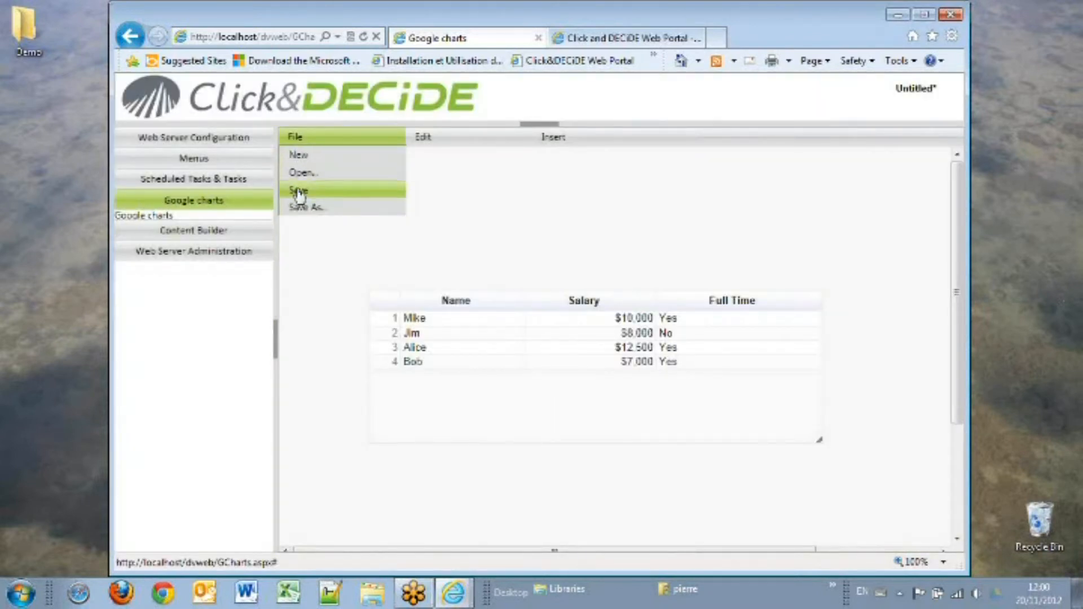
left_click(299, 207)
double_click(460, 207)
double_click(407, 208)
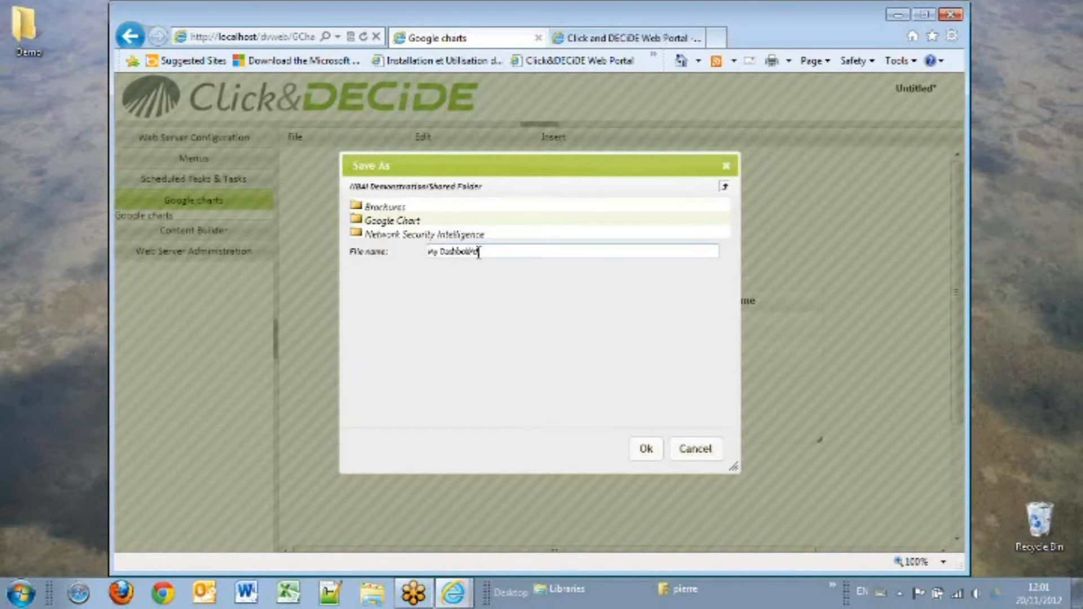
left_click(643, 450)
left_click(719, 350)
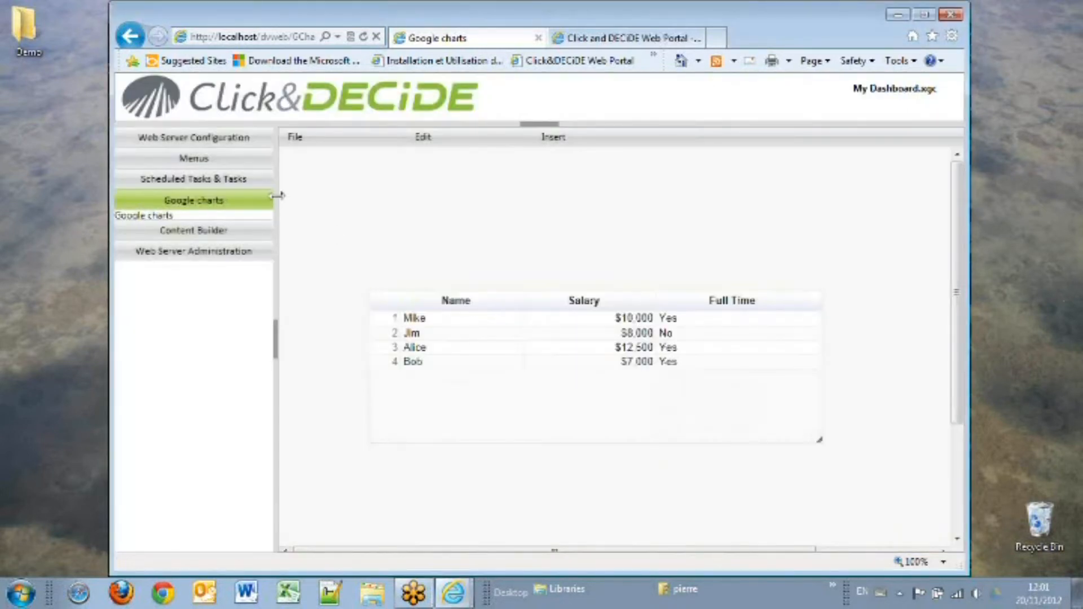
left_click(594, 37)
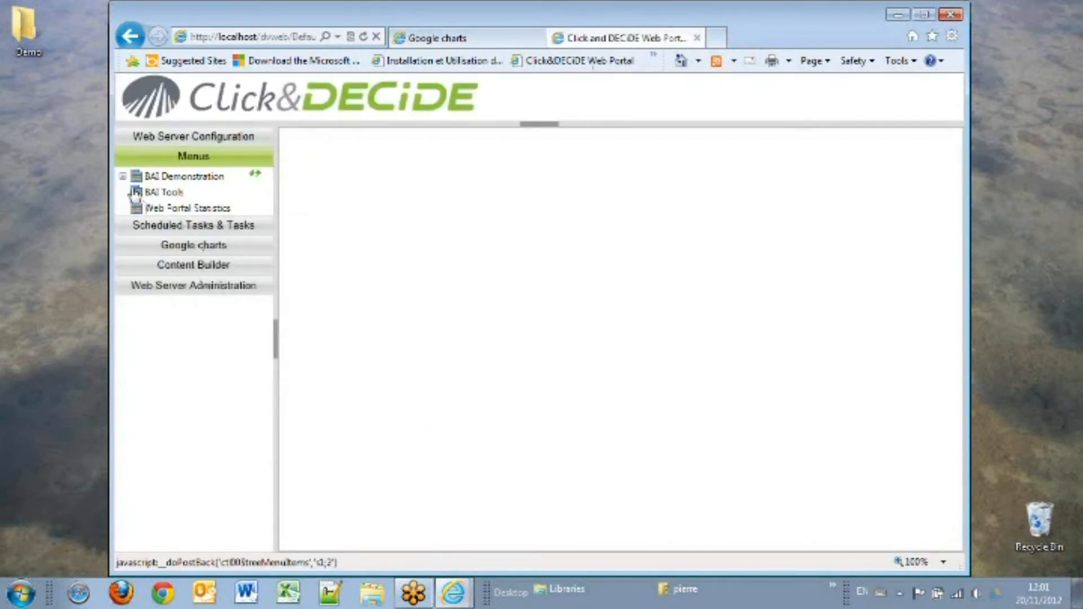
Step: Open My Dashboard.xgc from the Shared Folder in the portal and page through its table's rows
left_click(123, 176)
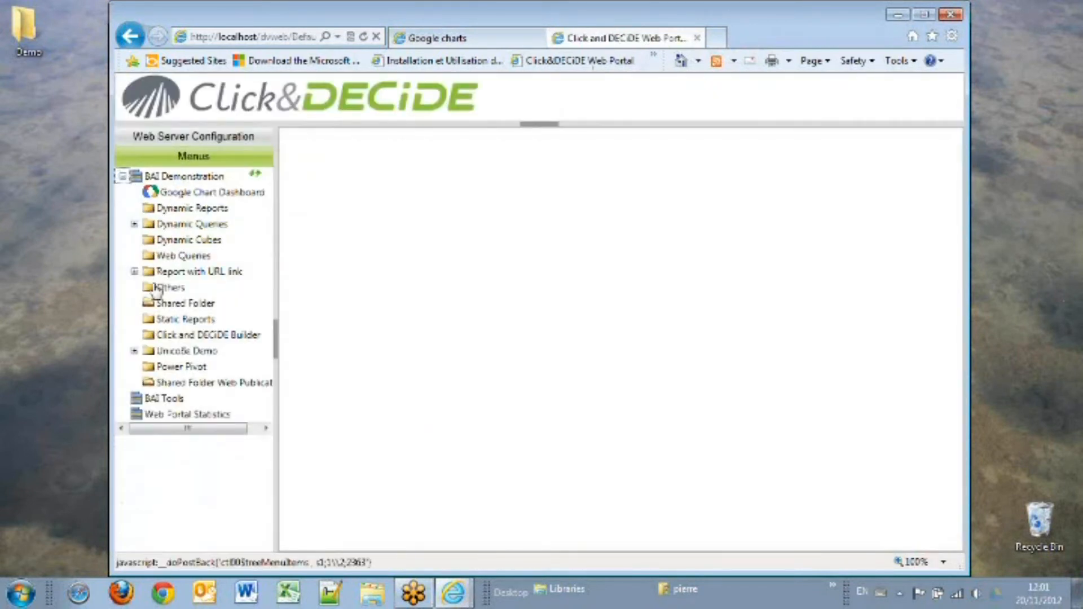
left_click(177, 306)
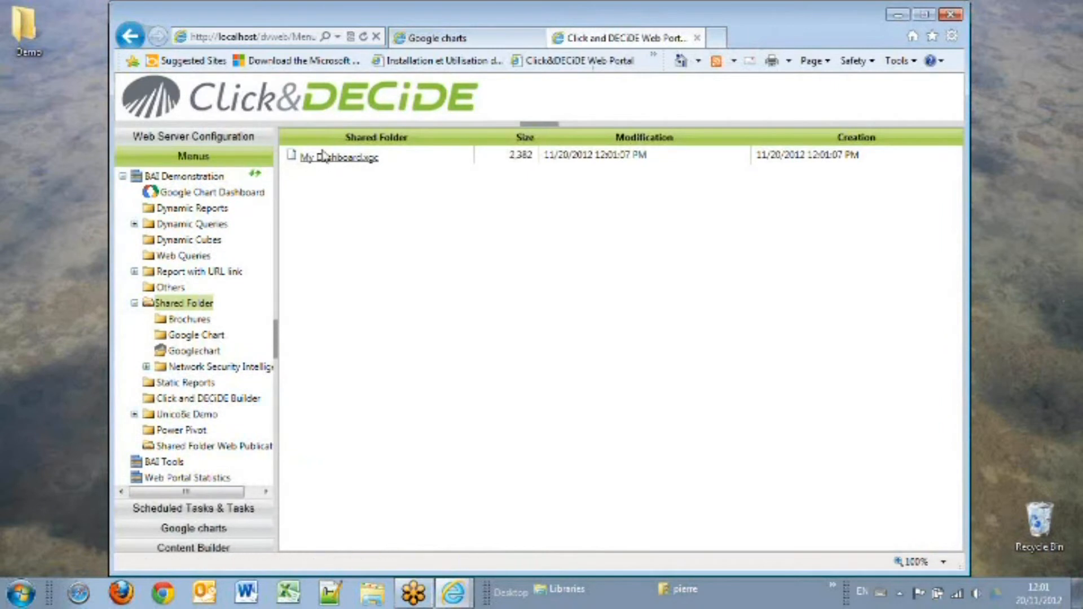
left_click(339, 158)
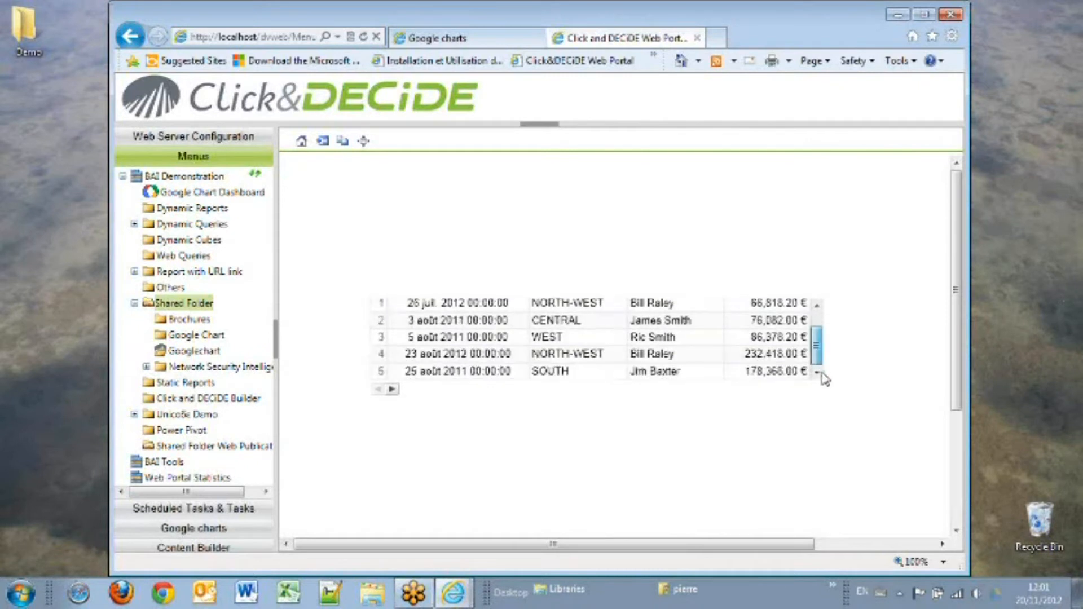
left_click(391, 399)
left_click(392, 398)
left_click(391, 399)
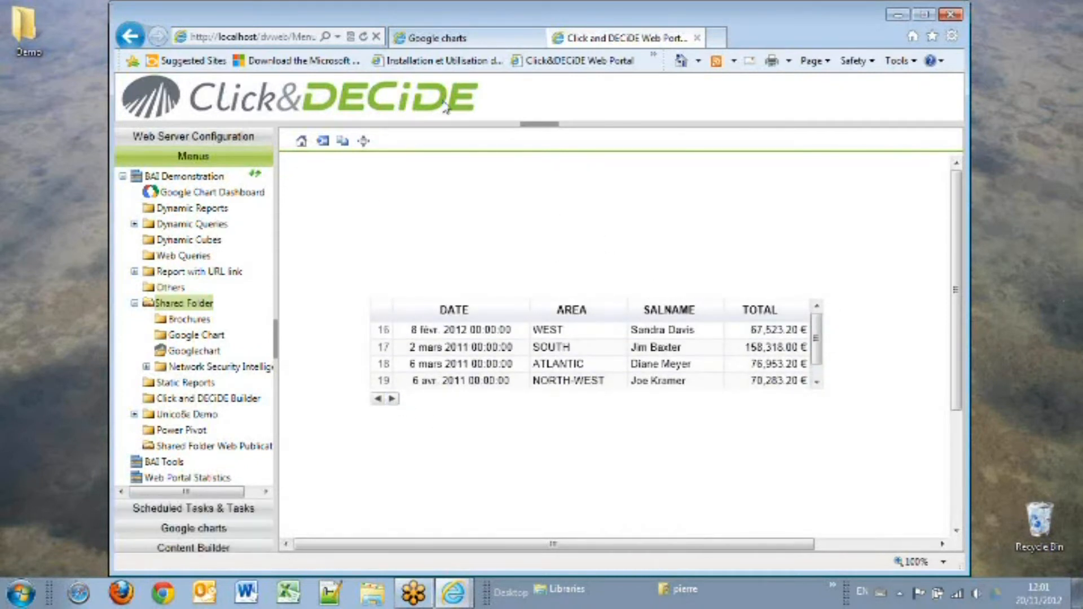
Step: Move the table lower on the dashboard page
left_click(437, 38)
left_click_drag(603, 300, 609, 370)
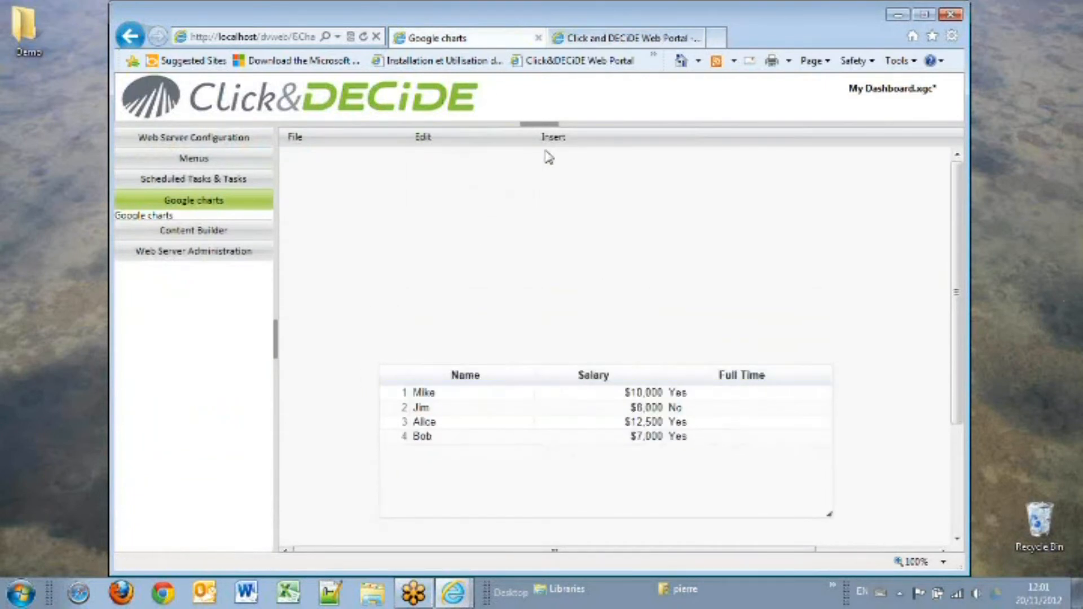
Step: Insert a pie chart above the table and enlarge it to a wider rectangle
mouse_move(550, 140)
mouse_move(639, 157)
left_click(690, 347)
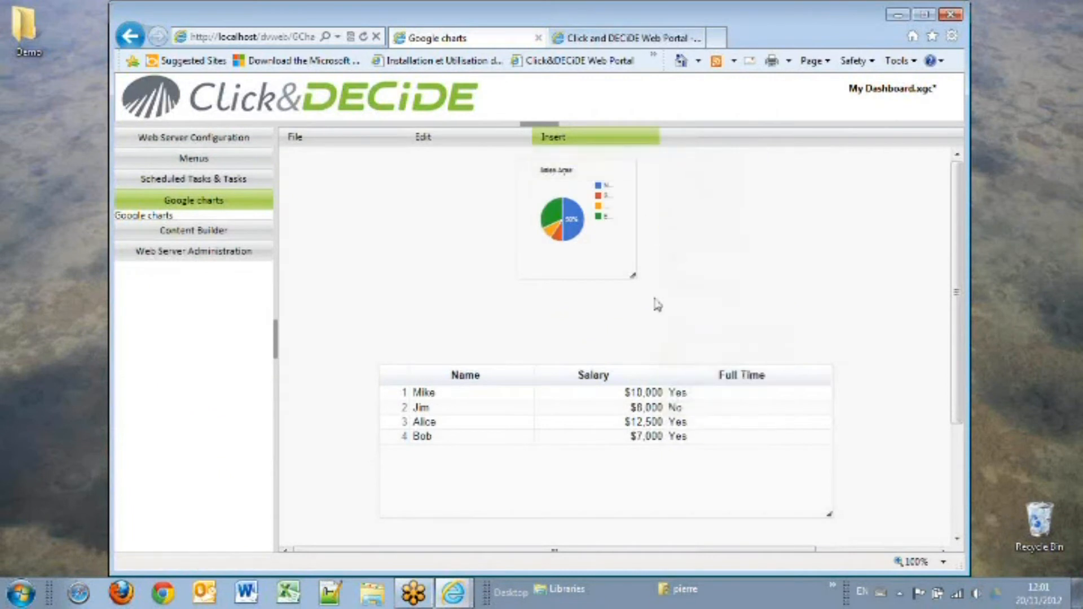
left_click_drag(633, 276, 731, 335)
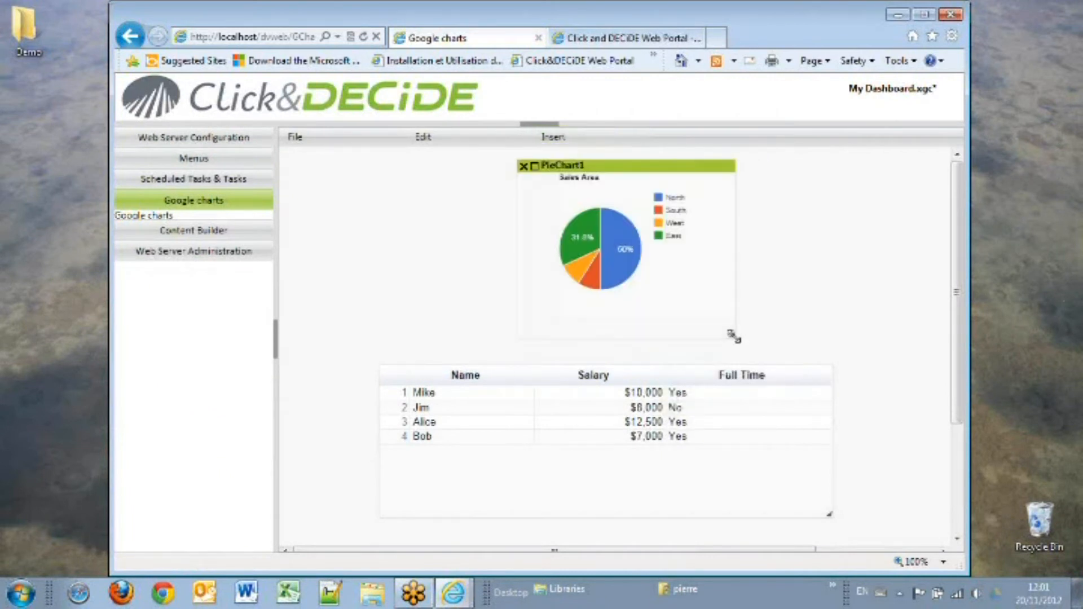
Step: In the pie chart's editor customization, enable the 3D and Agrandir options and confirm
double_click(539, 174)
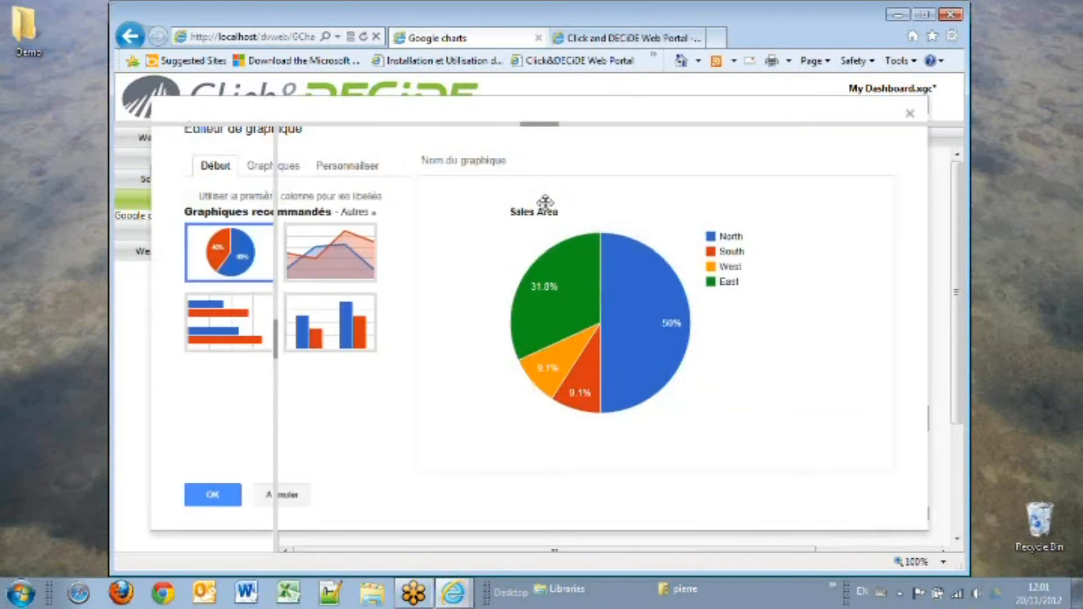
left_click(347, 165)
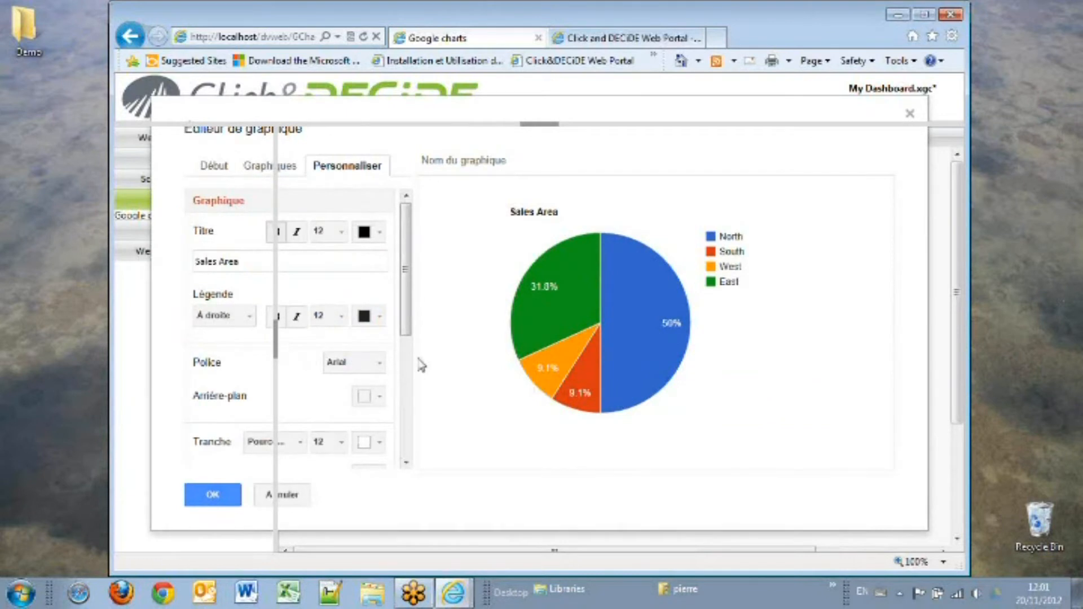
left_click_drag(410, 334, 398, 420)
left_click(199, 393)
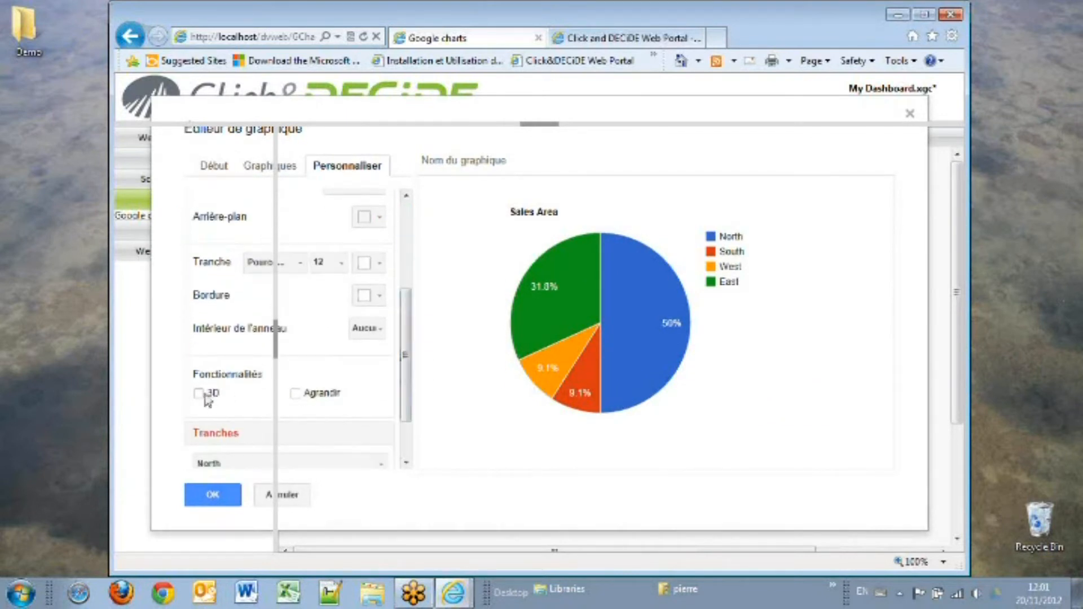
left_click(294, 393)
left_click(213, 495)
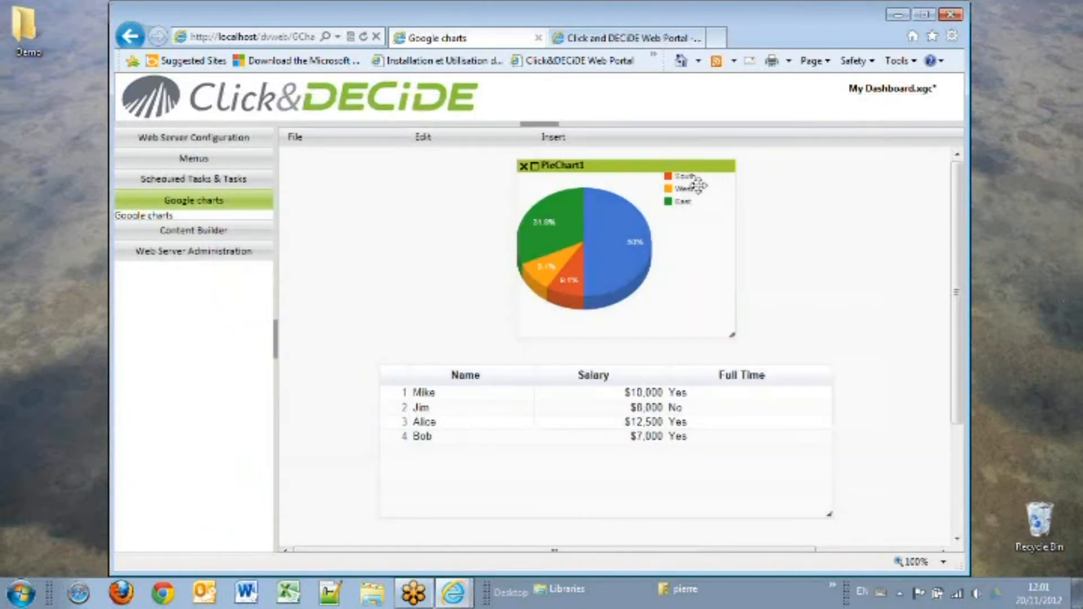
Step: Run the Area query from the Googlechart folder and copy its URL for Google Chart DataTable
left_click(615, 39)
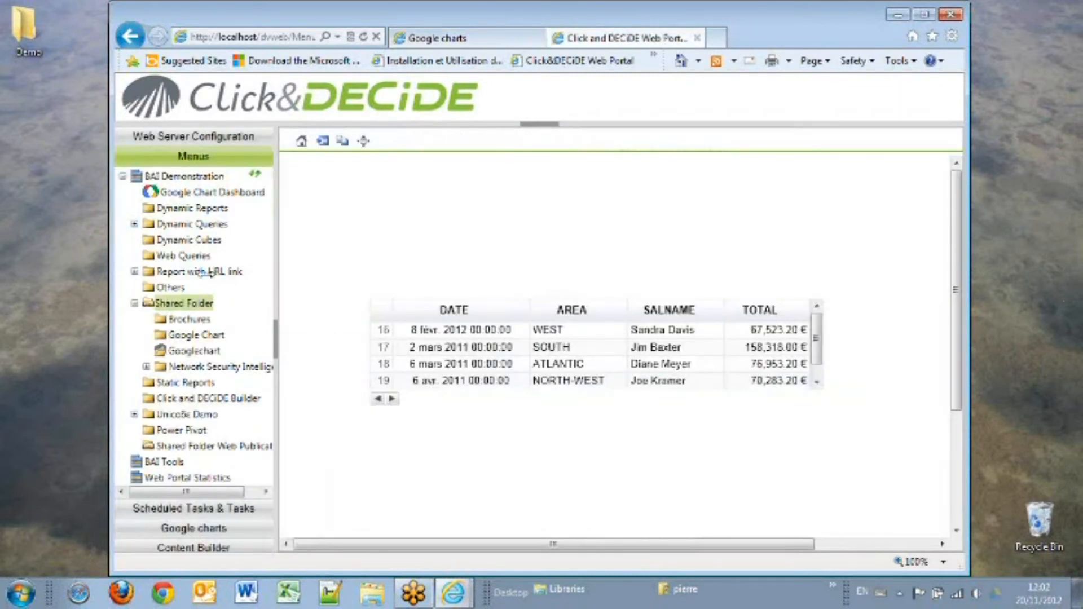
left_click(190, 351)
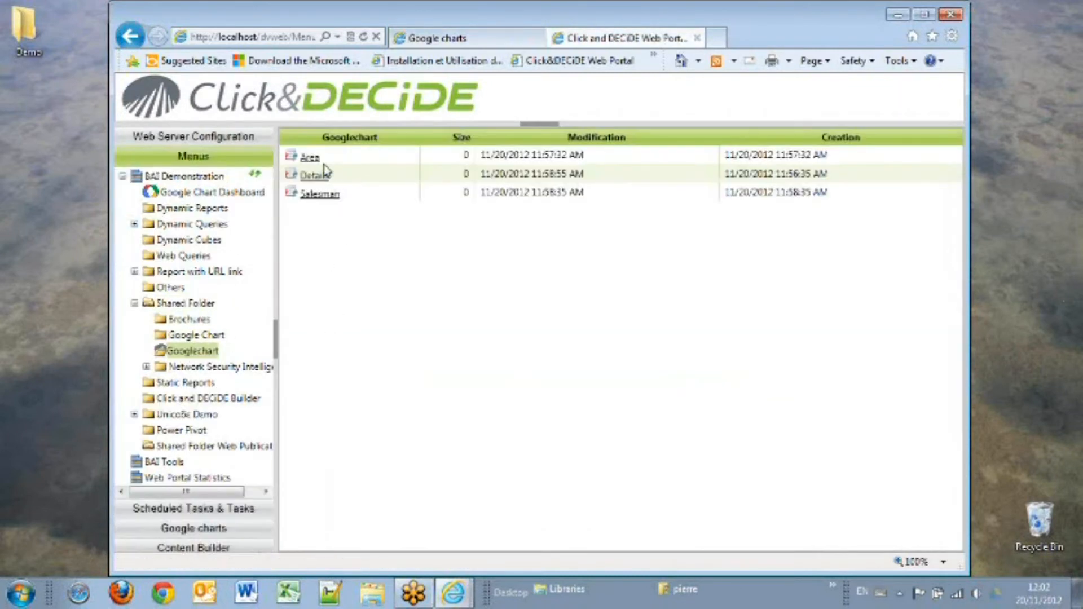
left_click(309, 158)
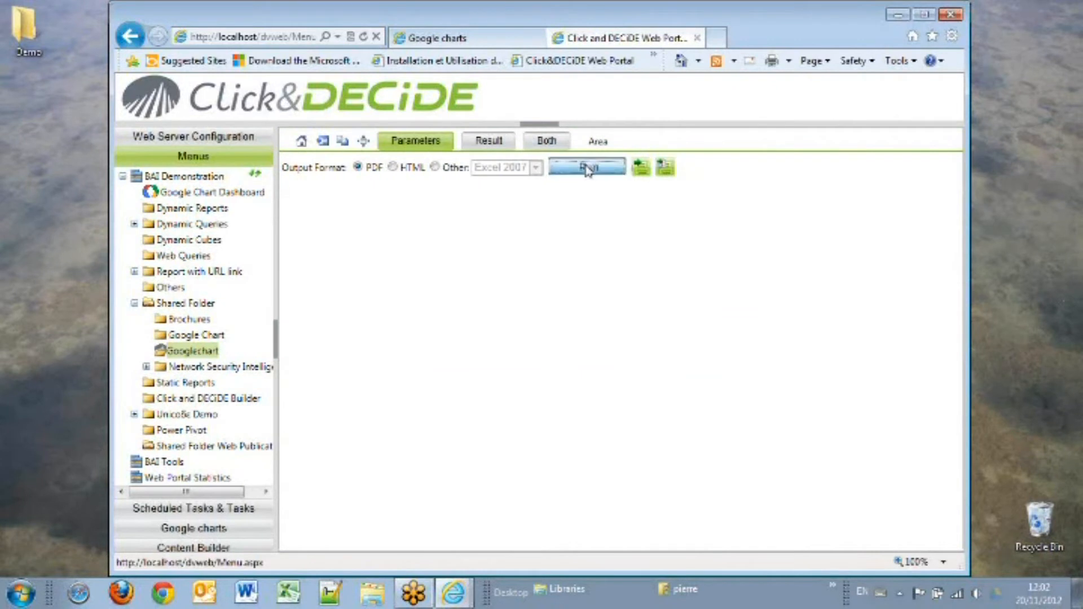
left_click(587, 168)
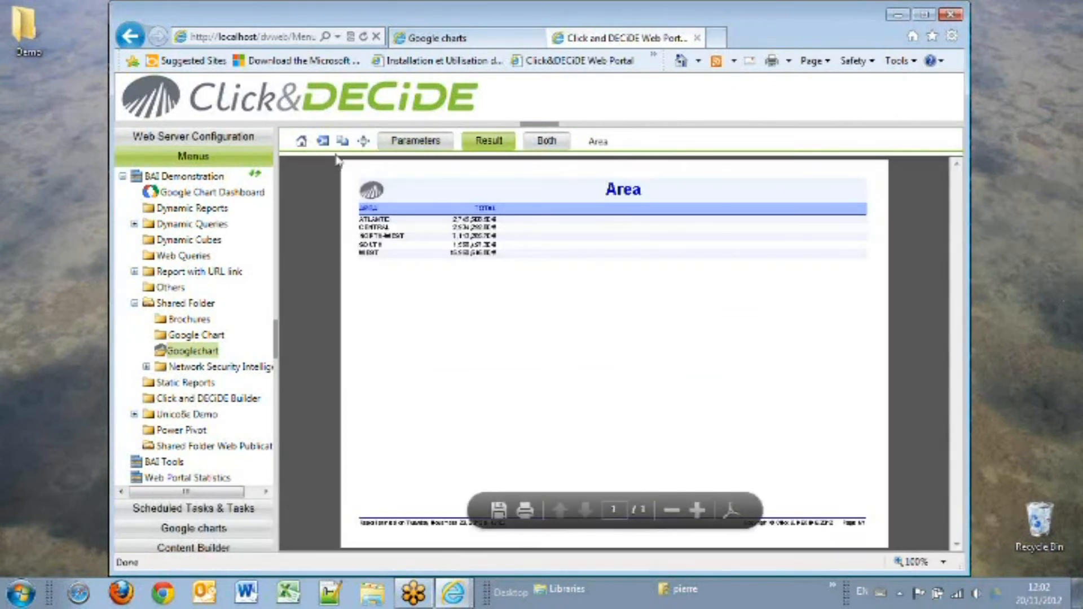
left_click(343, 141)
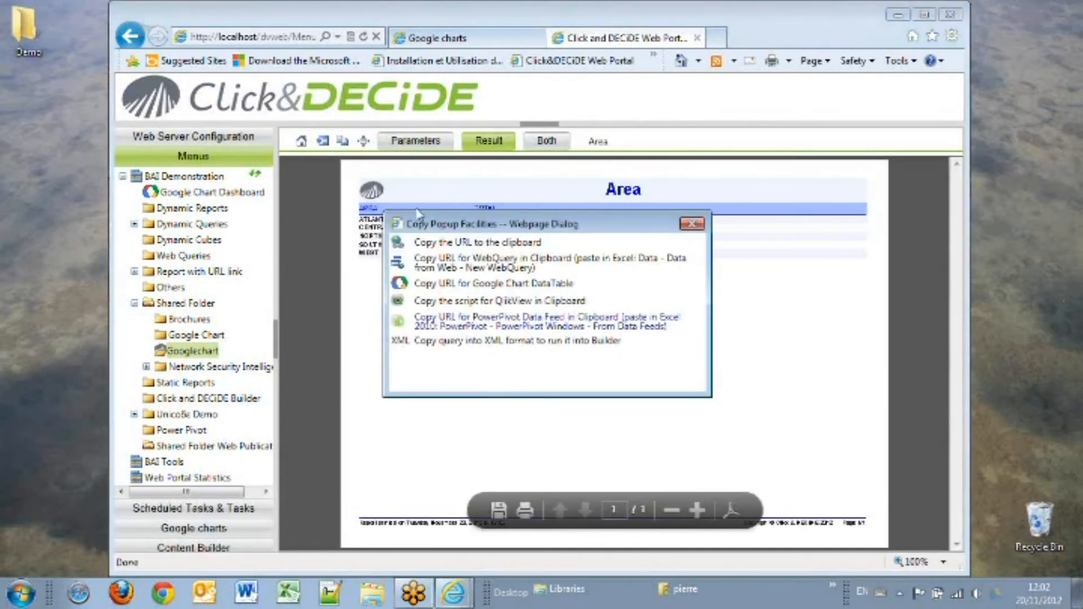
left_click(470, 288)
left_click(519, 351)
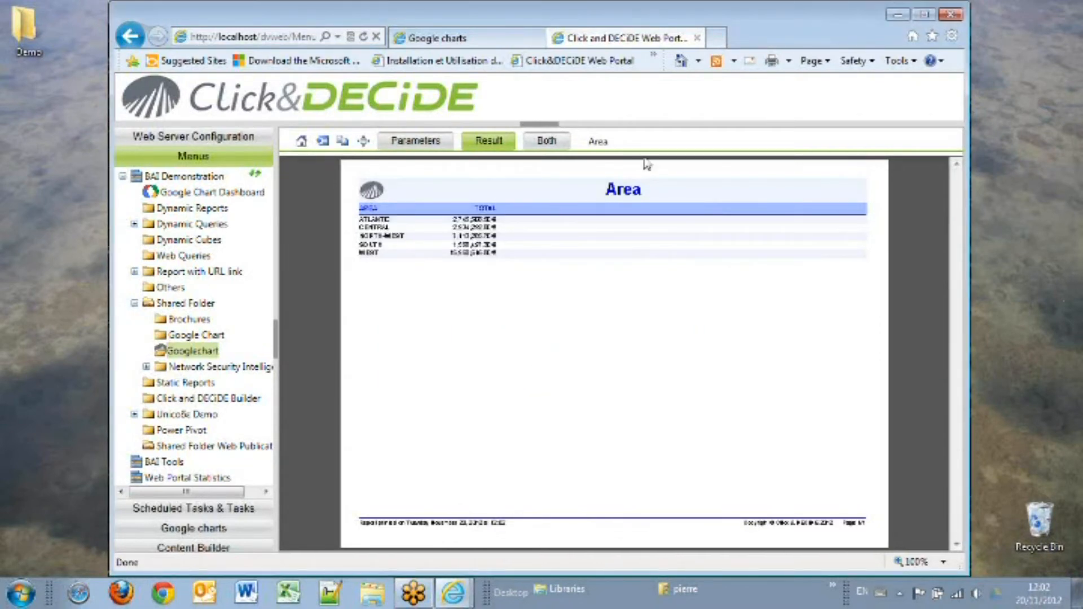
Step: Paste the copied URL as PieChart1's source url and confirm
left_click(496, 39)
double_click(534, 172)
left_click(524, 270)
right_click(522, 270)
left_click(554, 333)
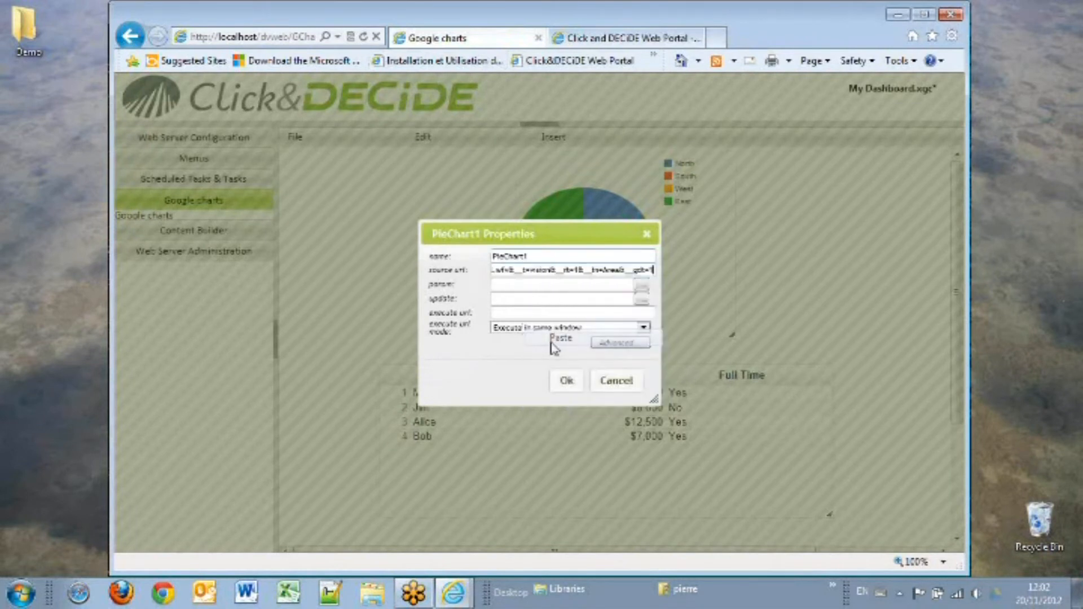
left_click(569, 379)
Step: Save the dashboard and acknowledge the saved message
left_click(295, 138)
left_click(299, 190)
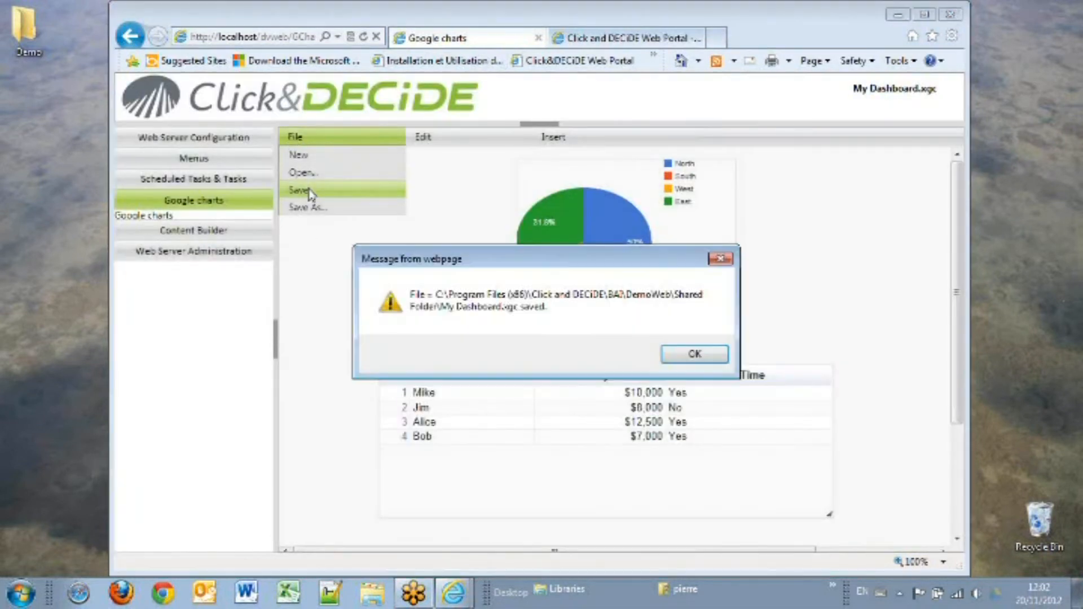
left_click(694, 354)
Step: Open My Dashboard.xgc from the Shared Folder in the portal and inspect the pie chart and table
left_click(194, 158)
left_click(192, 351)
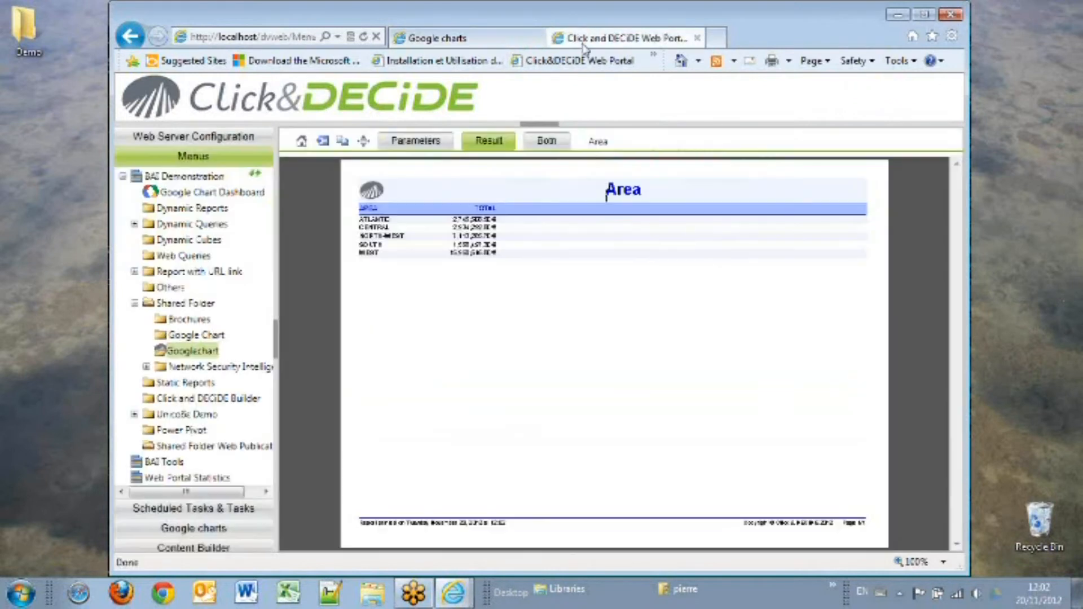
left_click(182, 303)
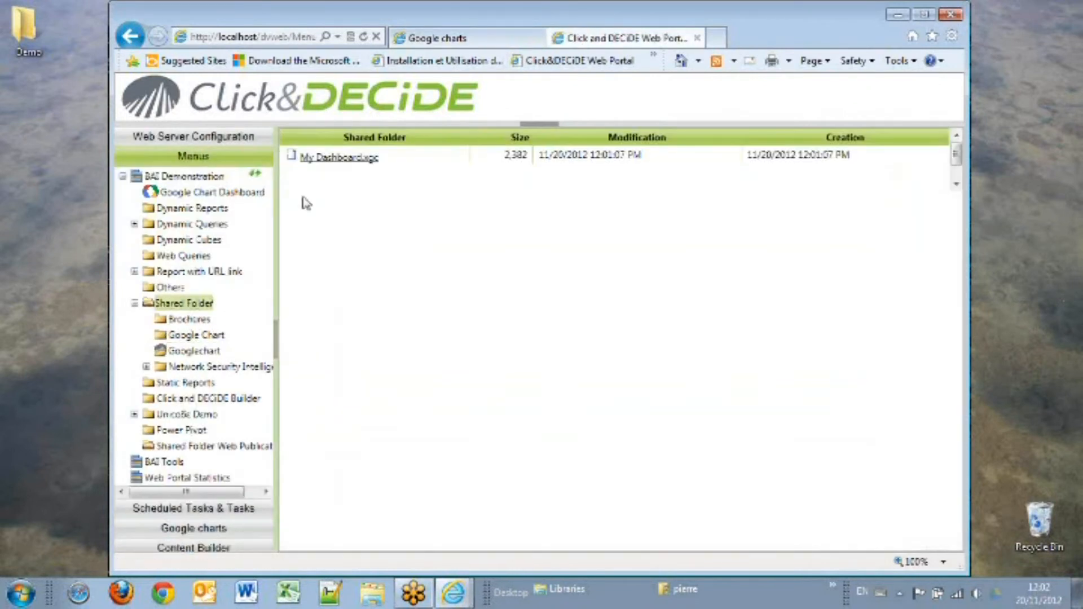
left_click(336, 159)
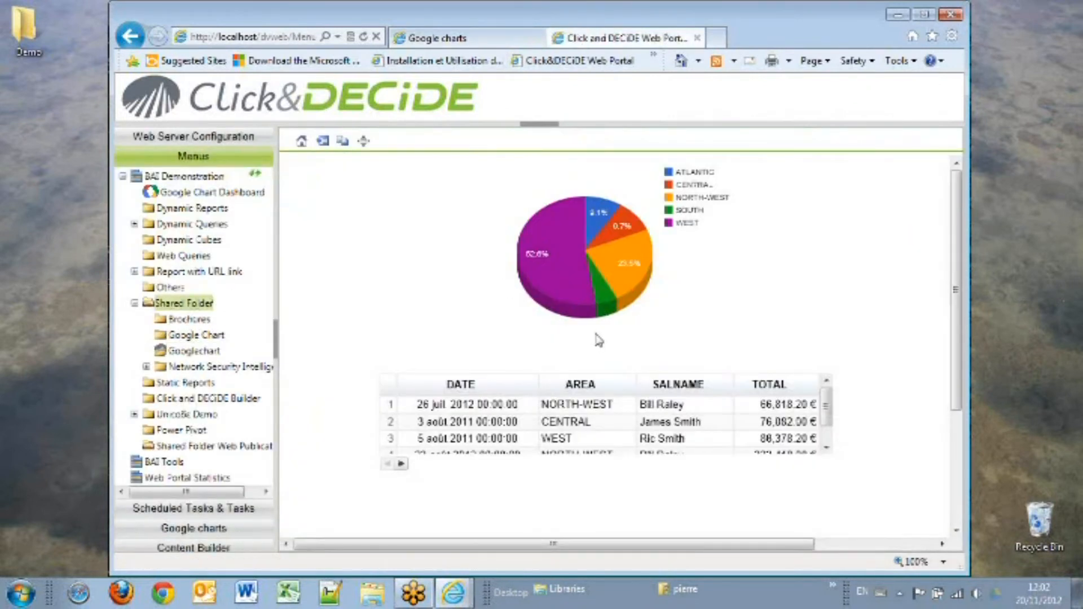
mouse_move(554, 232)
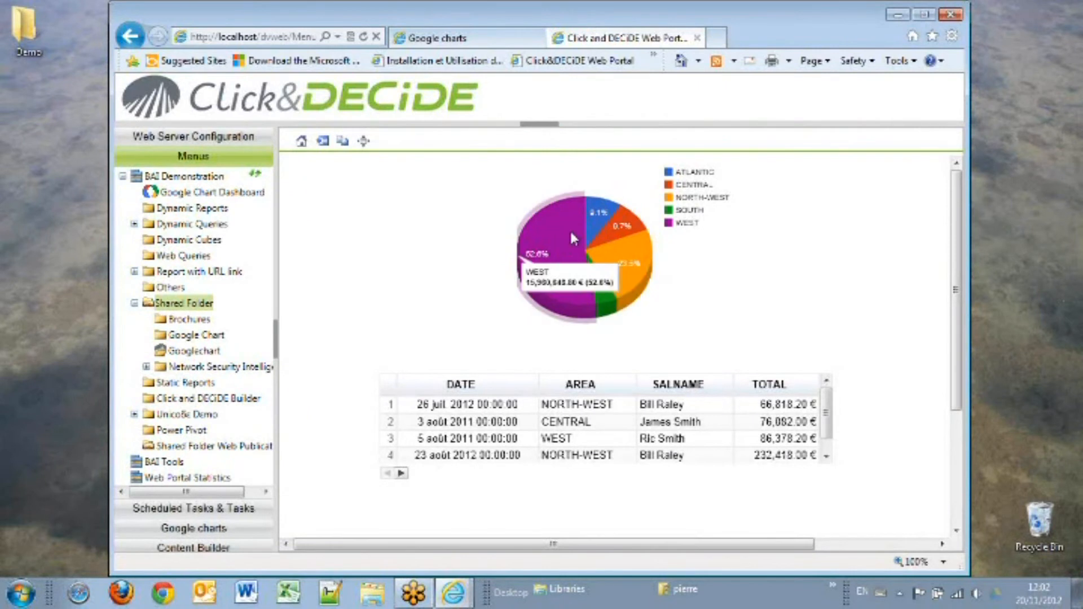
mouse_move(616, 254)
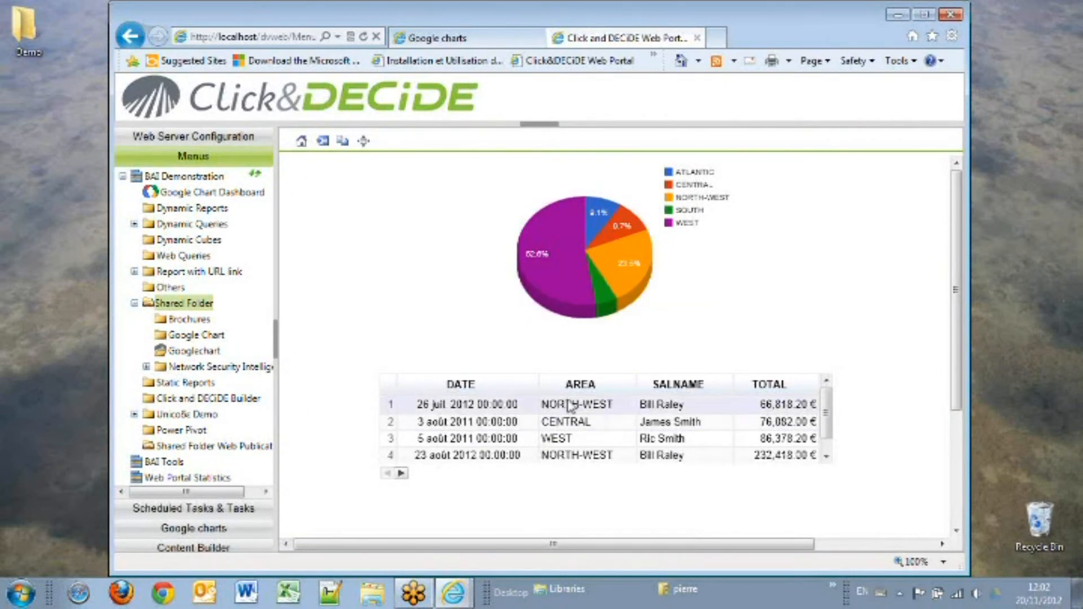
mouse_move(546, 259)
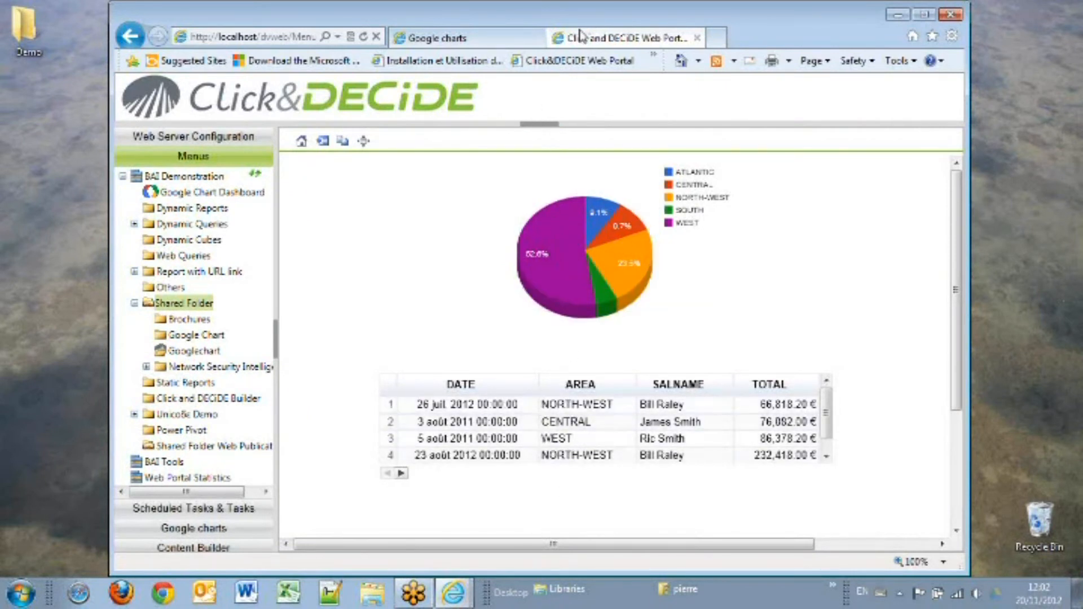
Step: Add a P_AREA parameter of type Selection to PieChart1's properties and confirm
left_click(522, 38)
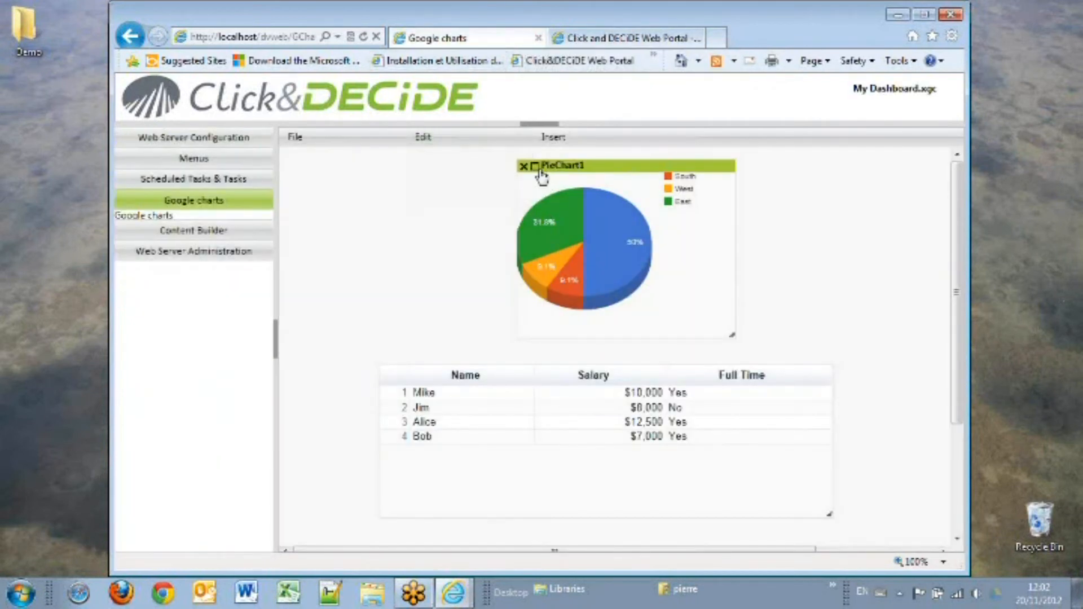
left_click(536, 167)
left_click(642, 290)
left_click(644, 300)
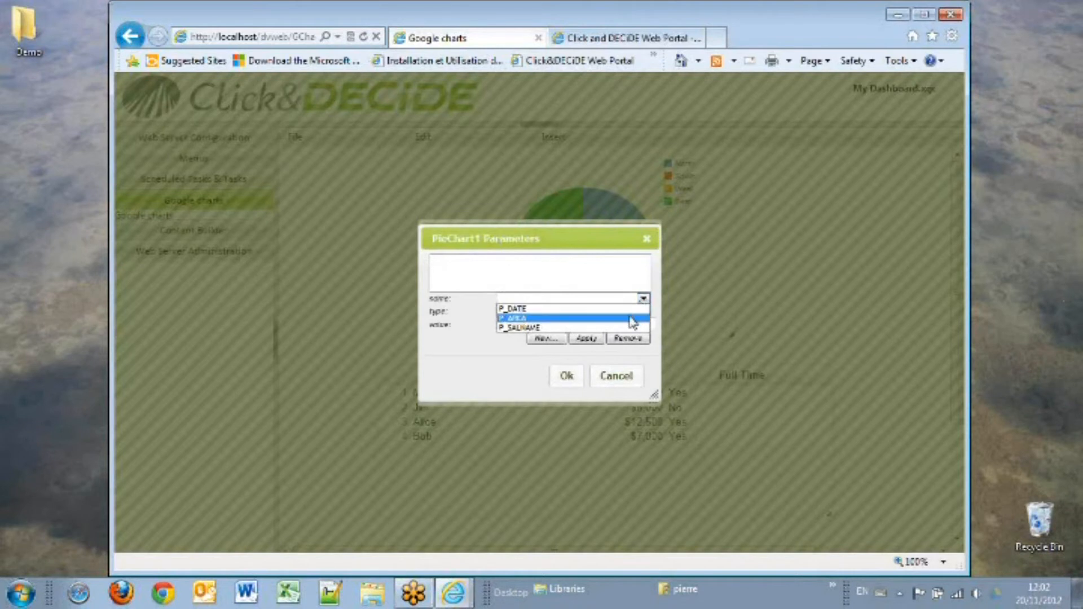
left_click(630, 319)
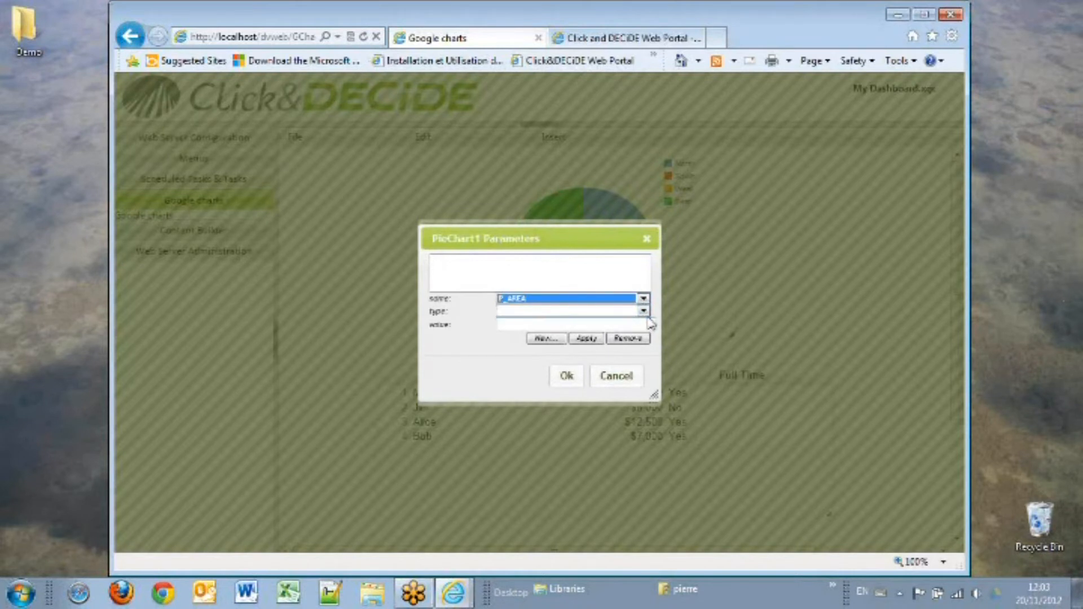
left_click(644, 312)
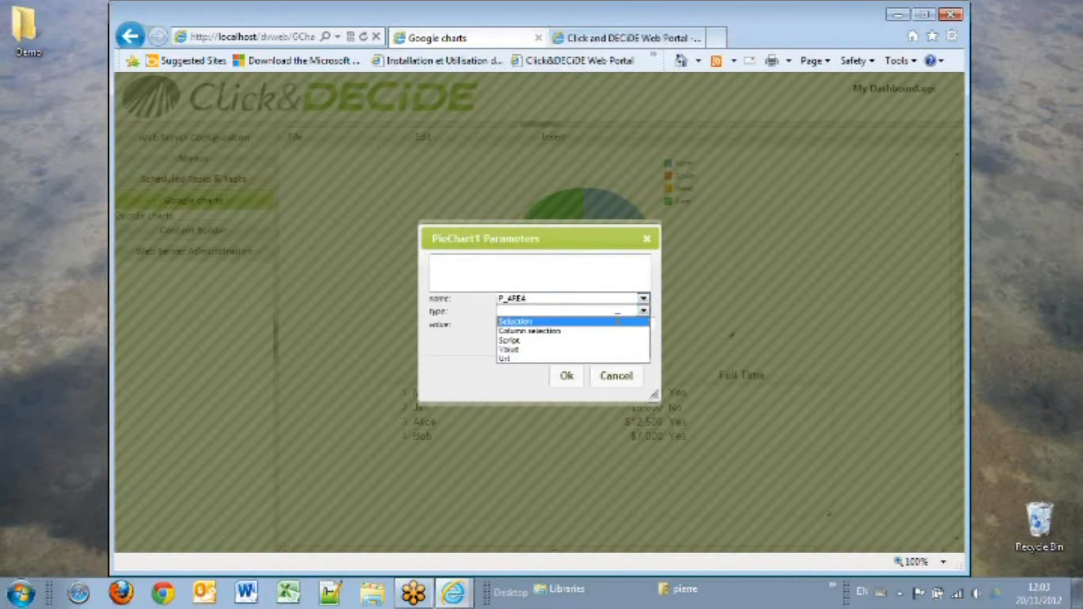
left_click(618, 320)
left_click(586, 339)
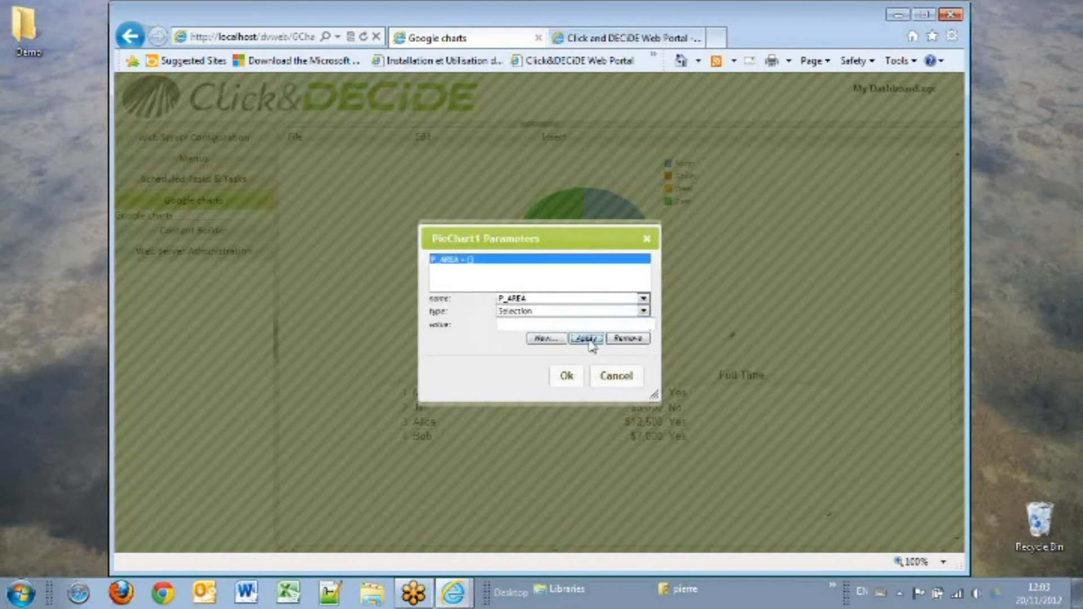
left_click(567, 377)
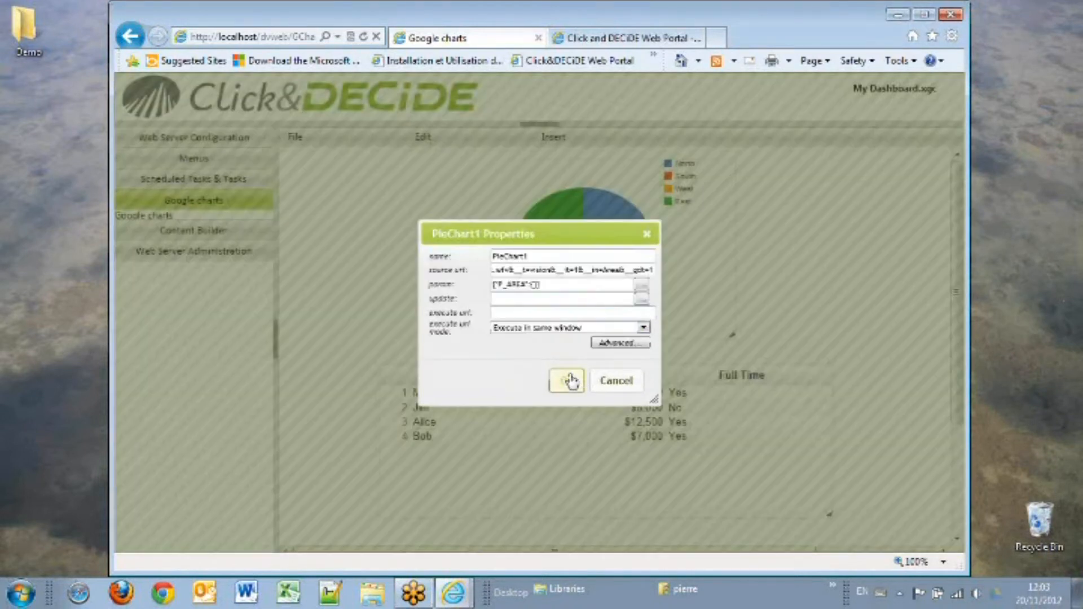
Step: Set PieChart1 to update Table1 and confirm its properties
left_click(641, 301)
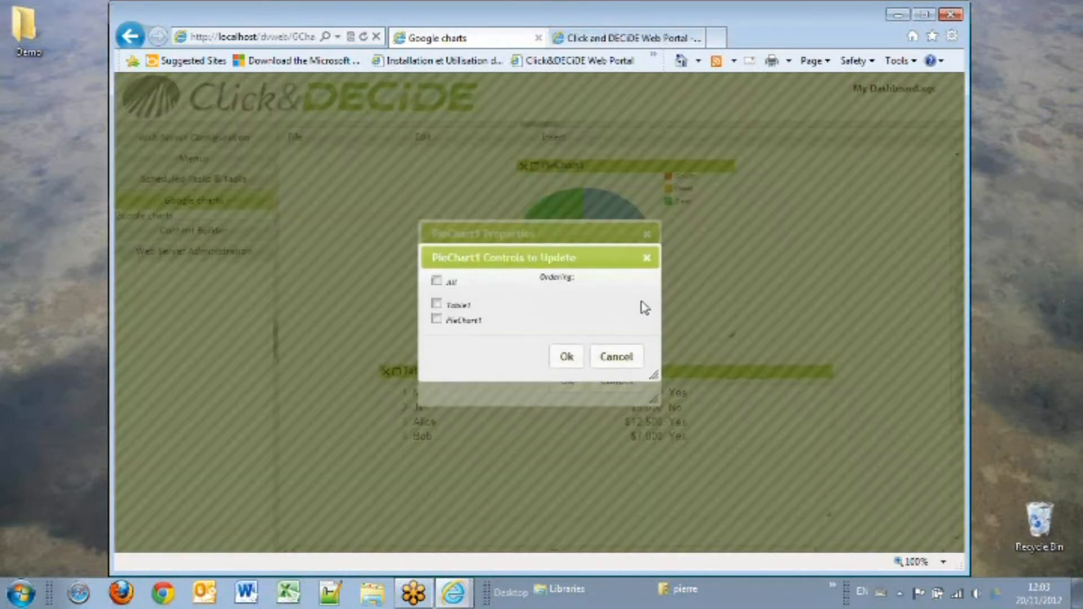
left_click(437, 303)
left_click(566, 356)
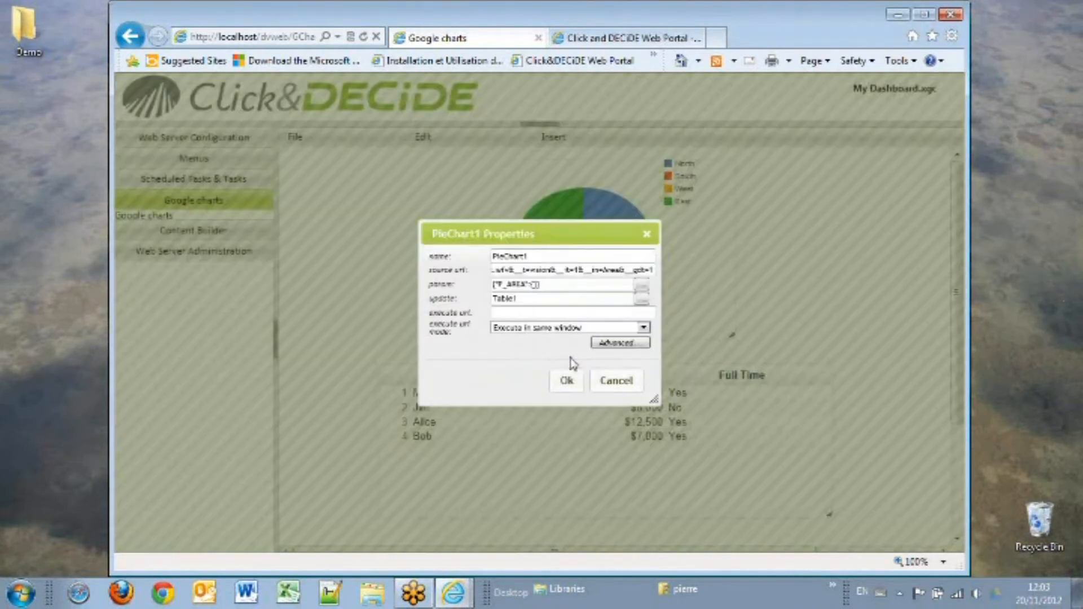
left_click(567, 381)
Step: Save the dashboard and acknowledge the saved message
left_click(295, 137)
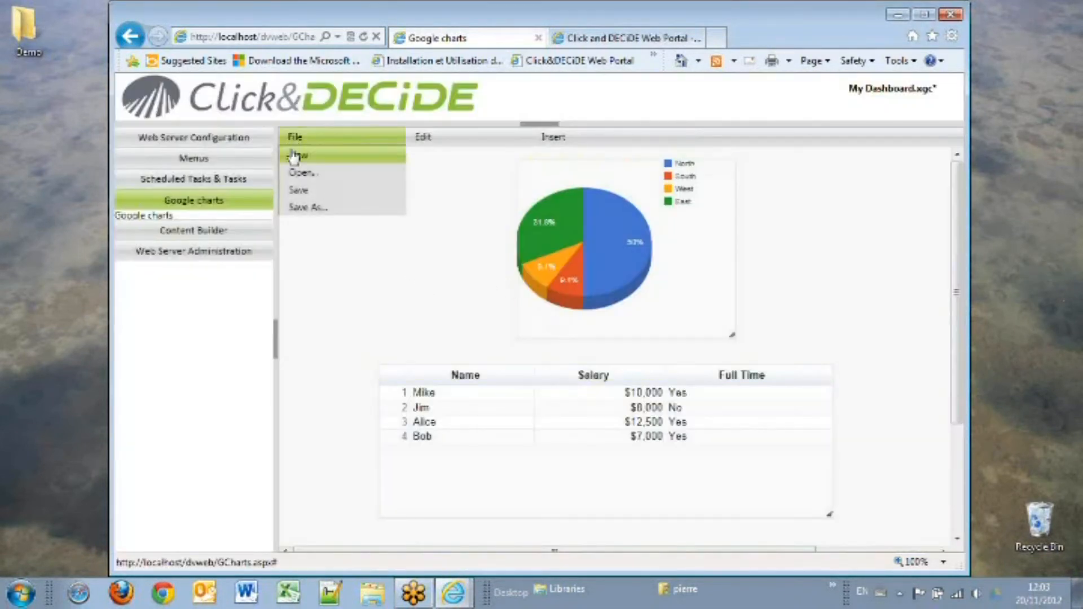
left_click(298, 191)
left_click(672, 354)
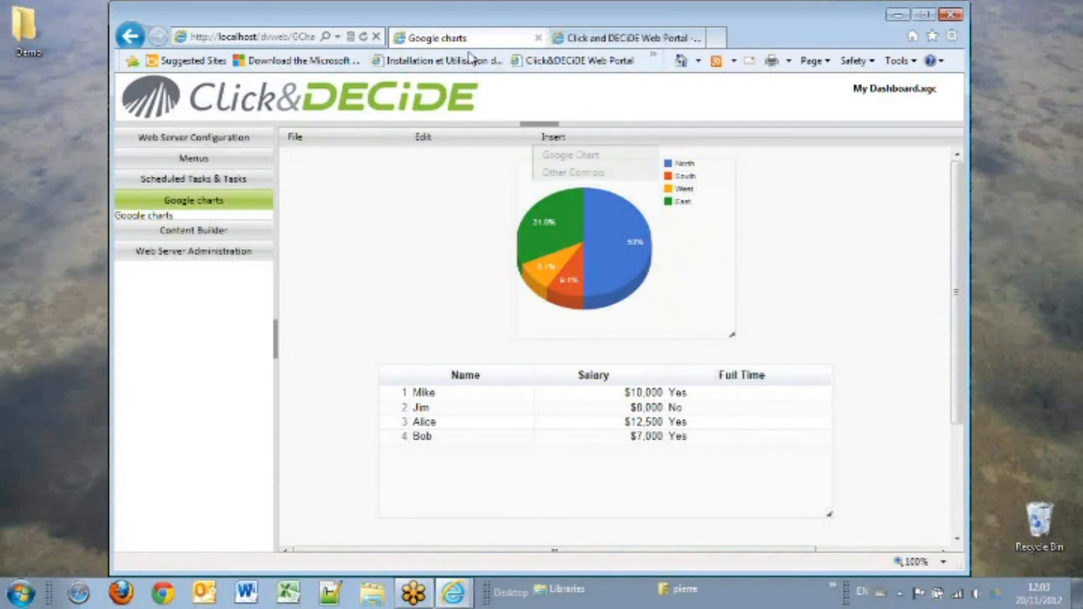
Step: Open the saved dashboard from the portal's Shared Folder and test it by paging the table and selecting pie slices
left_click(624, 37)
left_click(341, 144)
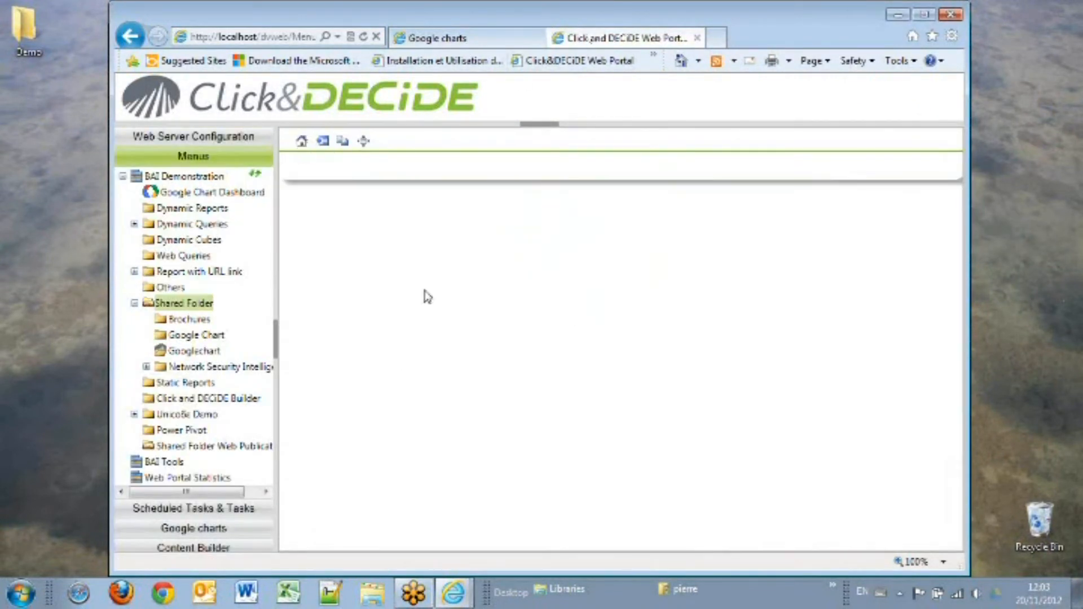
left_click(570, 241)
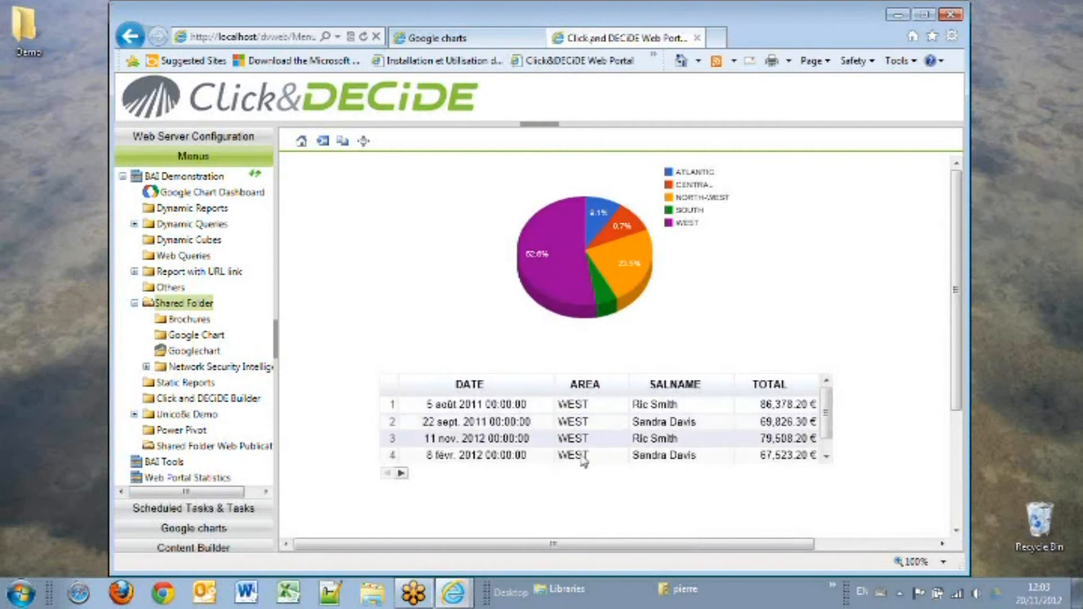
left_click(401, 473)
left_click(400, 473)
left_click(401, 472)
left_click(637, 254)
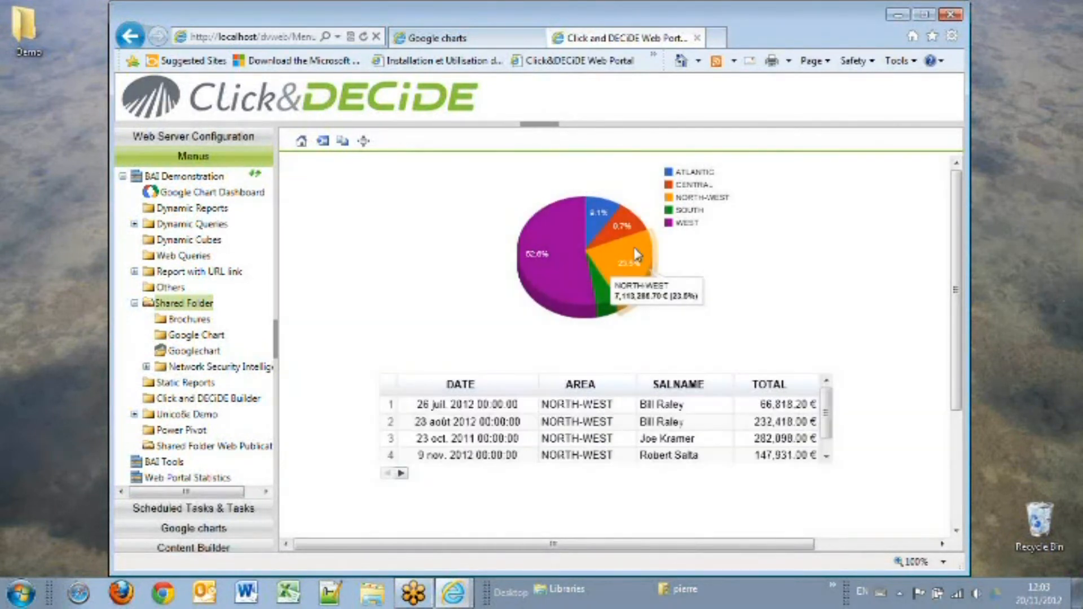
left_click(637, 227)
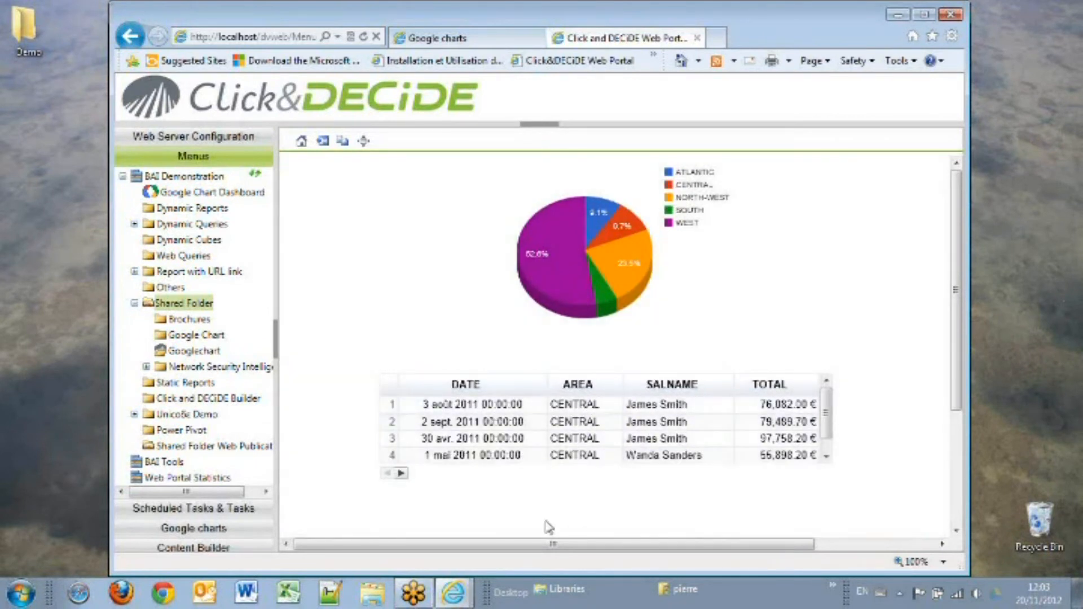
Step: Move the pie chart and the table towards the left side of the dashboard layout
left_click(485, 39)
mouse_move(592, 161)
left_click_drag(589, 160, 382, 163)
mouse_move(585, 366)
left_click_drag(578, 370, 498, 391)
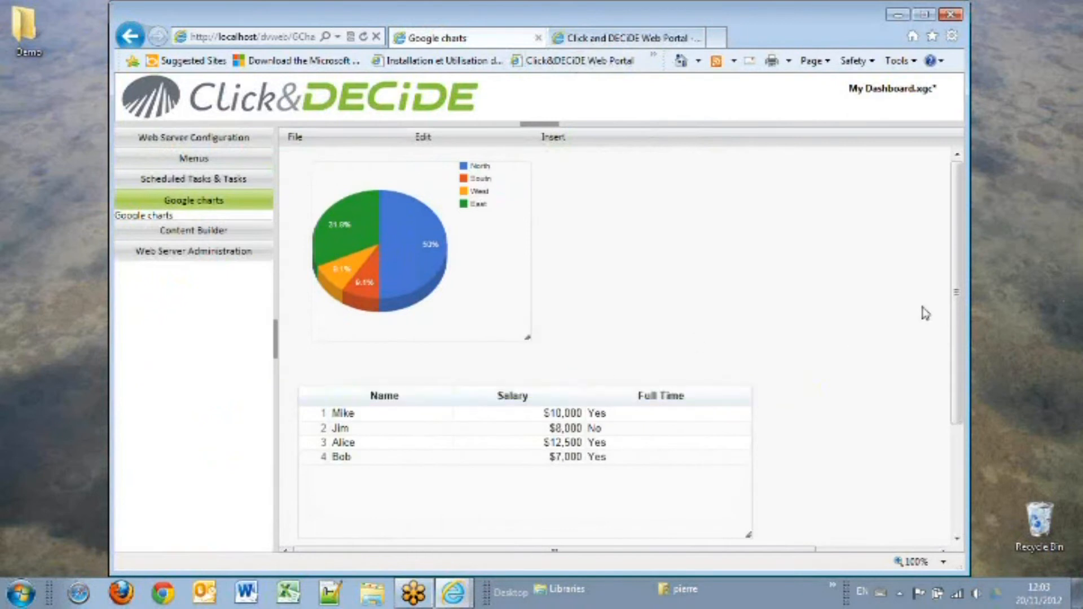
Step: Insert a Google bar chart and place and resize it along the right side of the dashboard
mouse_move(551, 137)
mouse_move(590, 156)
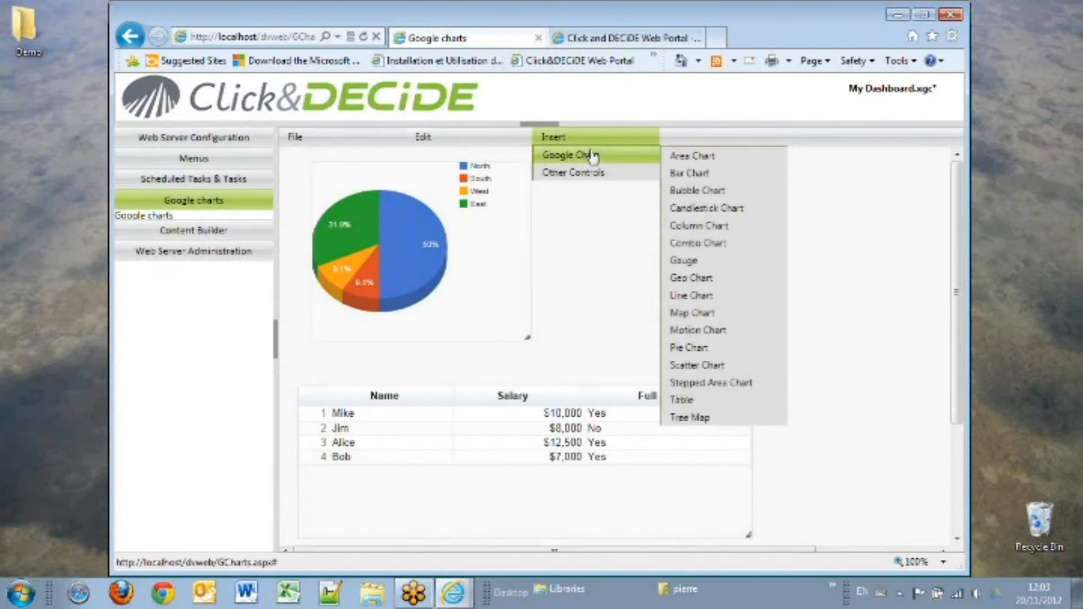
left_click(716, 179)
left_click_drag(608, 164, 858, 171)
left_click_drag(879, 276, 880, 476)
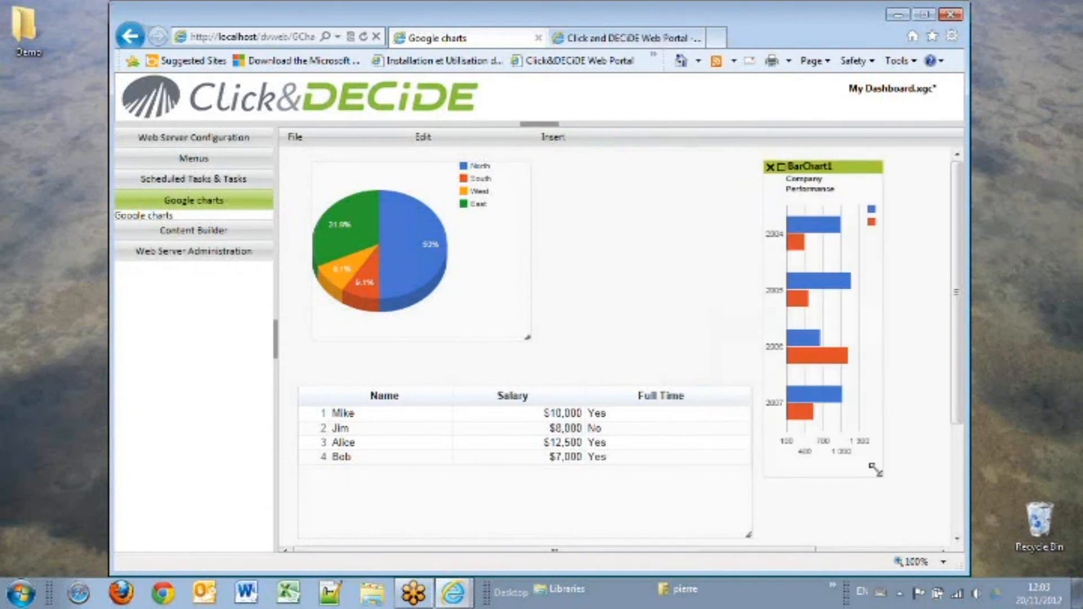
left_click_drag(884, 380, 937, 380)
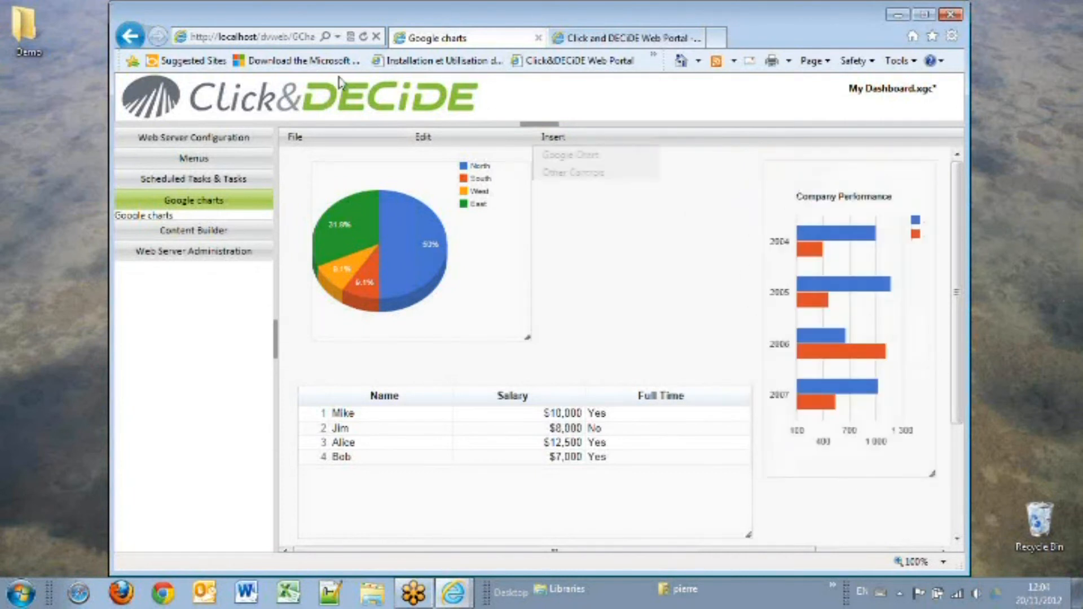
Step: Open the Googlechart query in the Shared Folder and run it to view the Salesman results
left_click(606, 39)
left_click(192, 351)
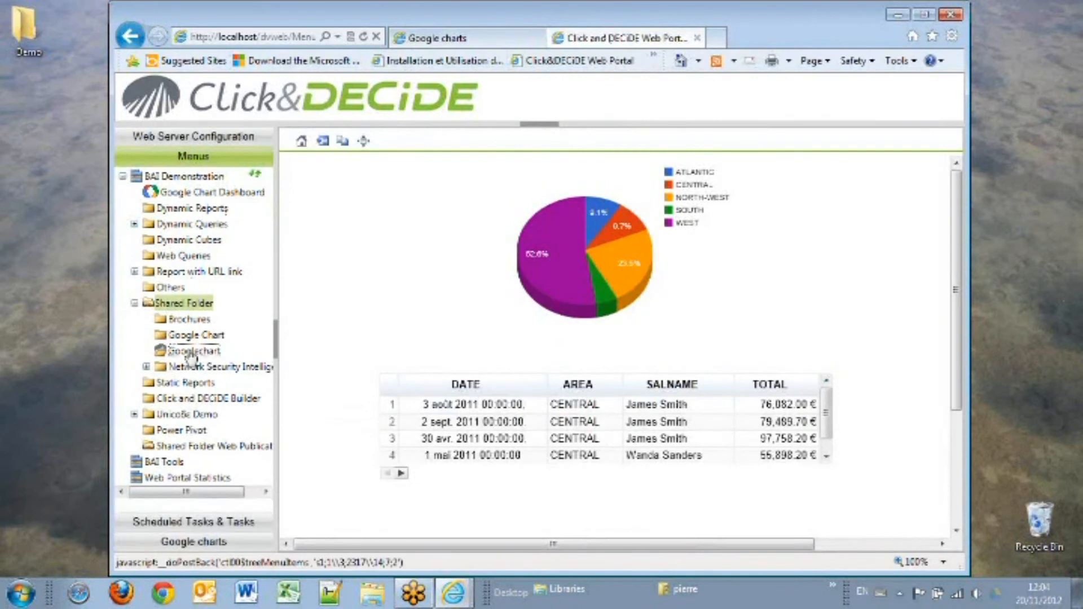
left_click(315, 195)
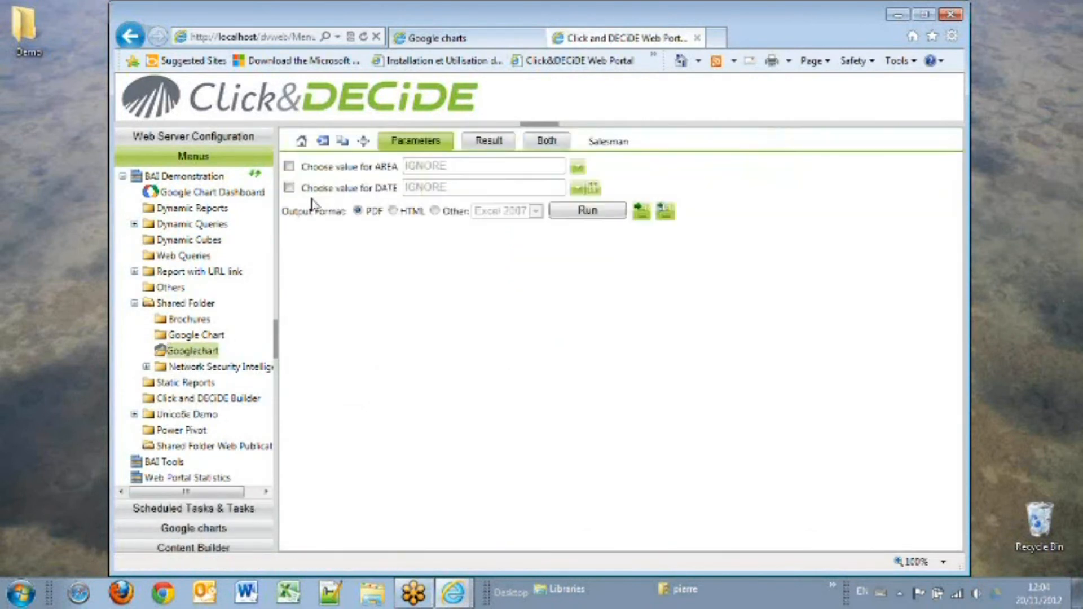
left_click(580, 216)
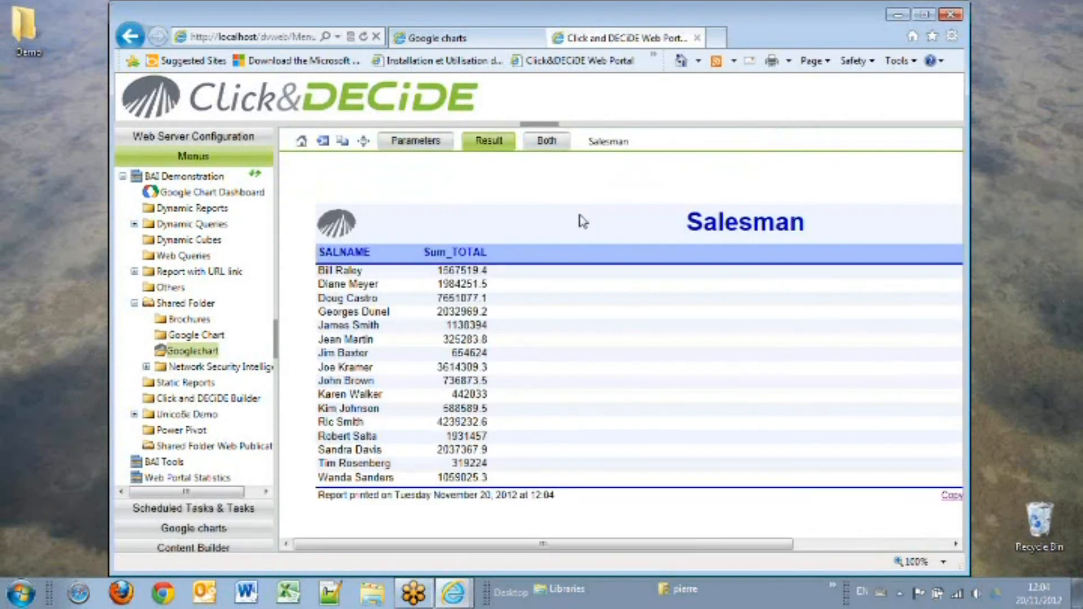
Step: Enable the AREA and DATE parameters and copy the query's Google Chart DataTable URL to the clipboard
left_click(415, 141)
left_click(290, 167)
left_click(289, 187)
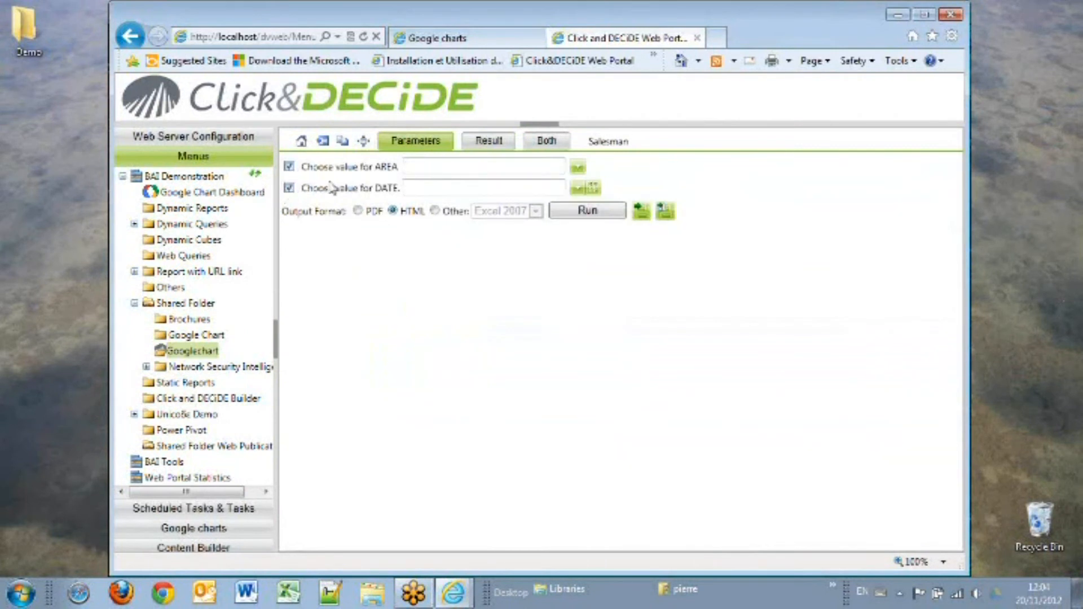
left_click(343, 142)
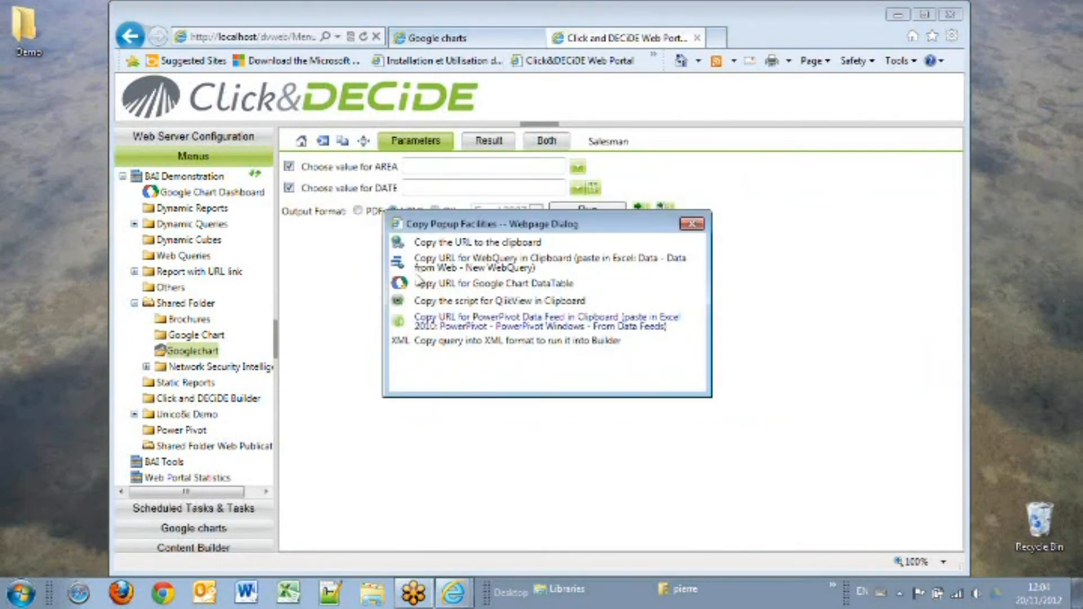
left_click(438, 284)
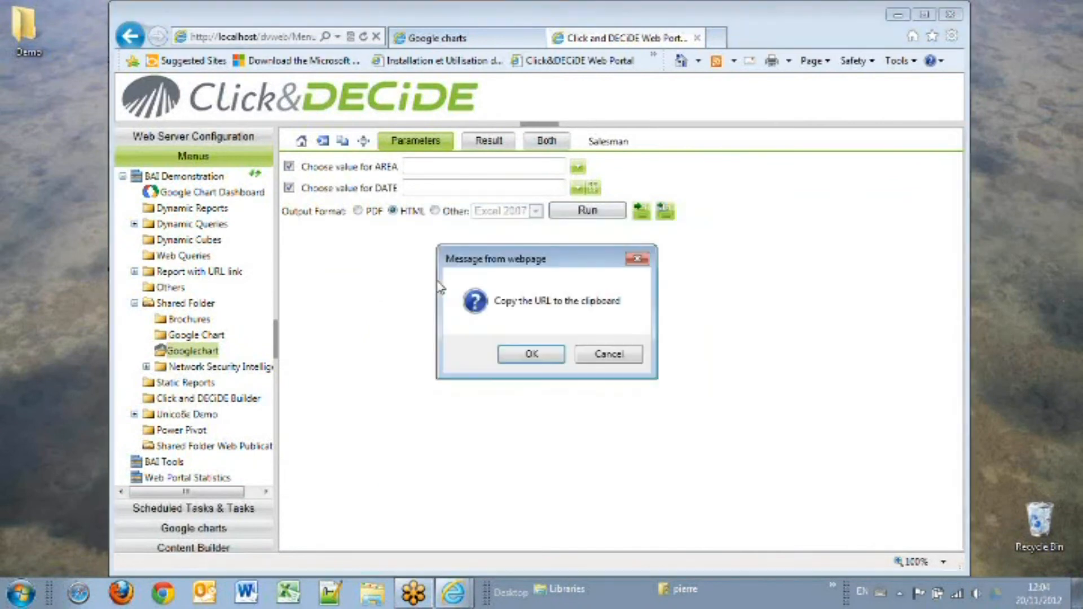
left_click(499, 351)
Step: Paste the copied DataTable URL as BarChart1's source url and confirm its properties
left_click(538, 31)
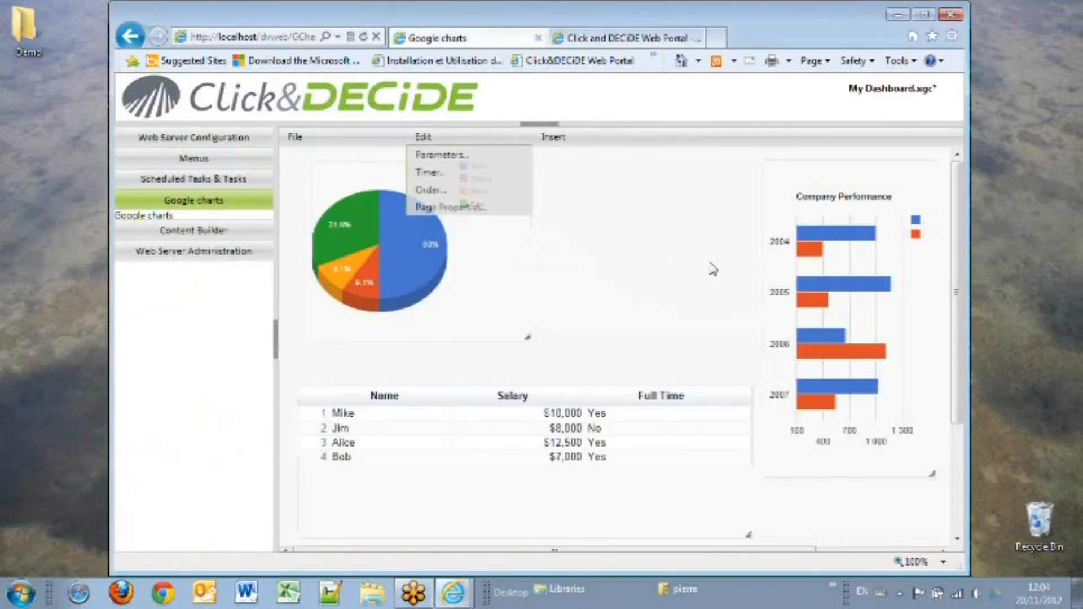
left_click(782, 168)
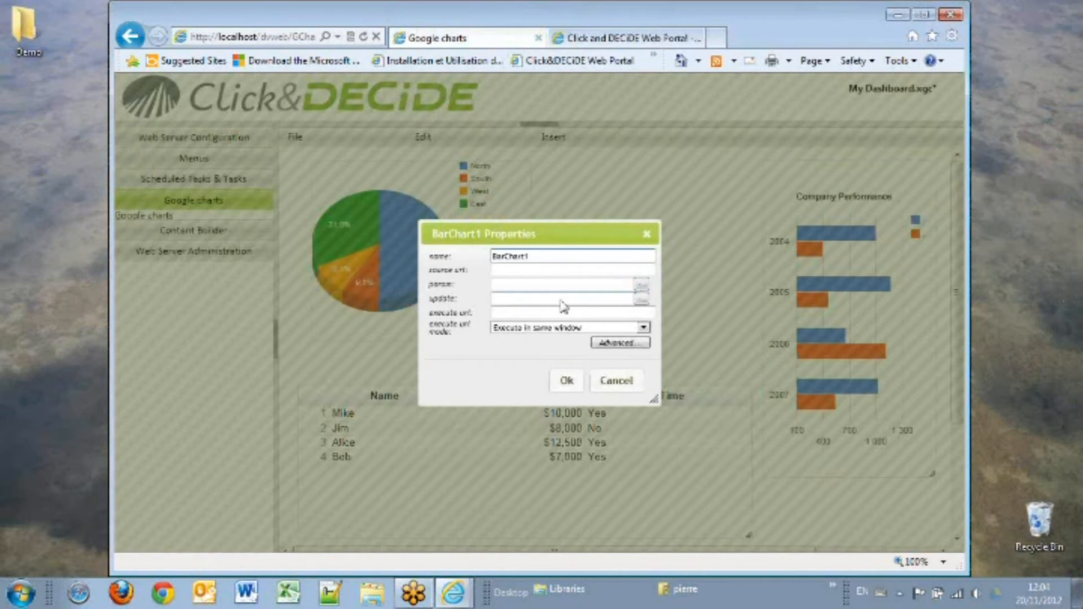
right_click(550, 269)
left_click(581, 338)
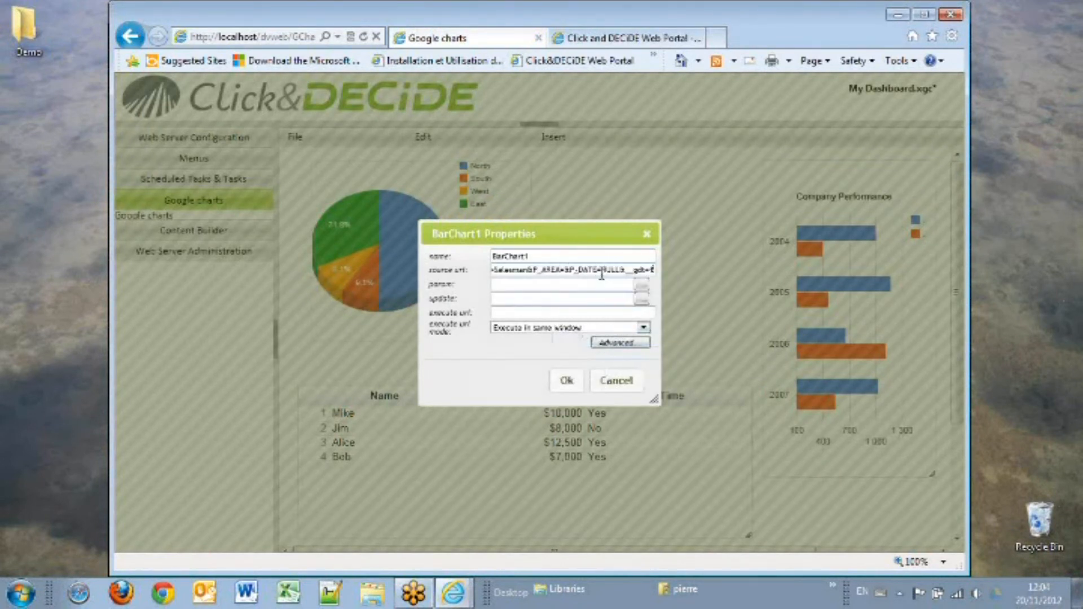
key("Delete")
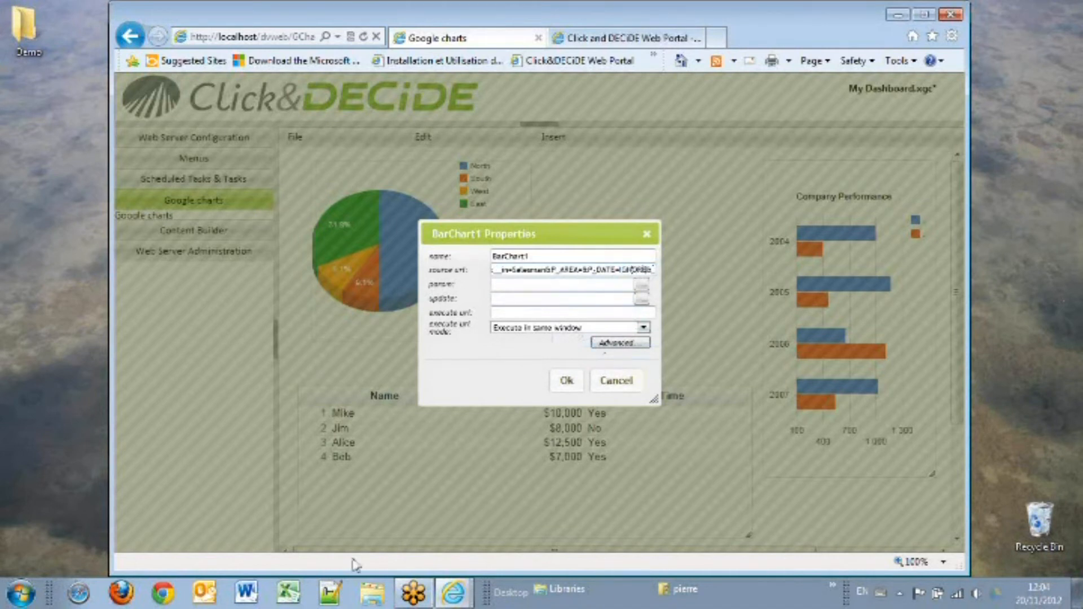
left_click(549, 270)
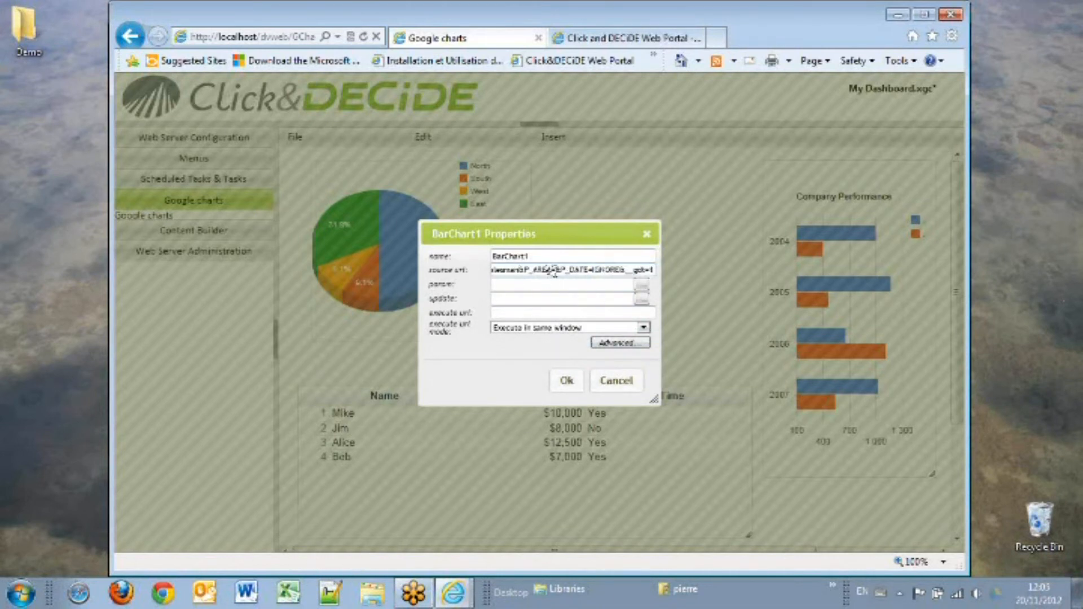
left_click(564, 382)
Step: Make PieChart1 update BarChart1 as well as Table1 and confirm its properties
mouse_move(343, 202)
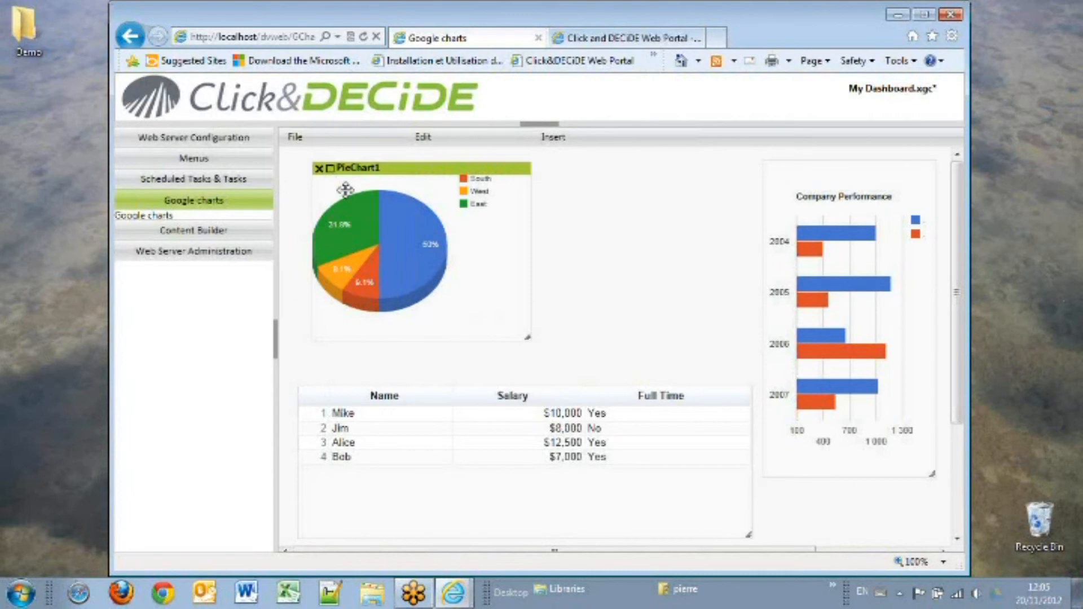
left_click(330, 169)
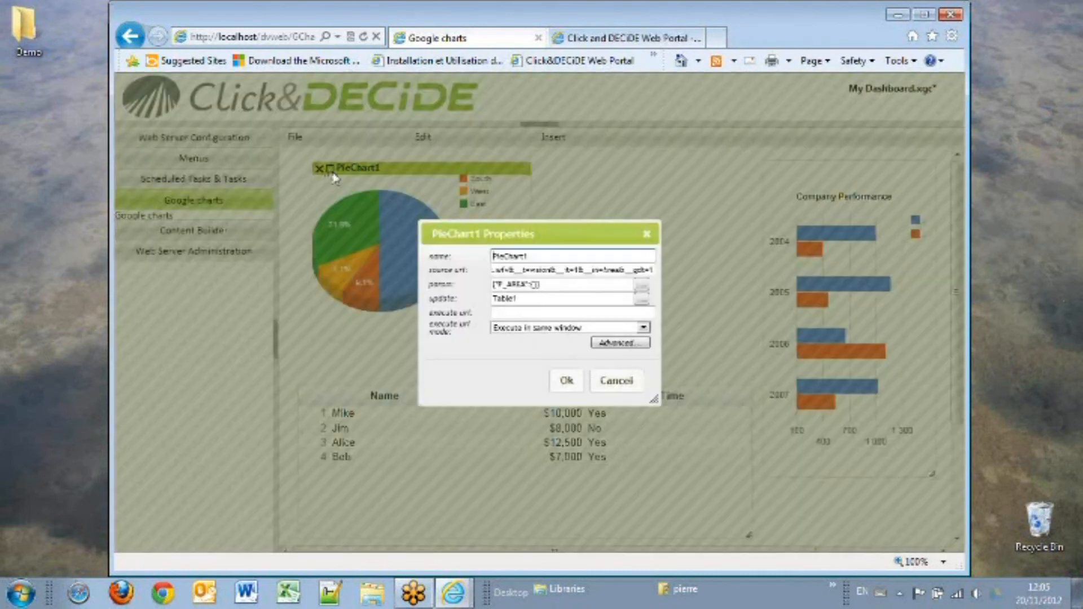
left_click(640, 299)
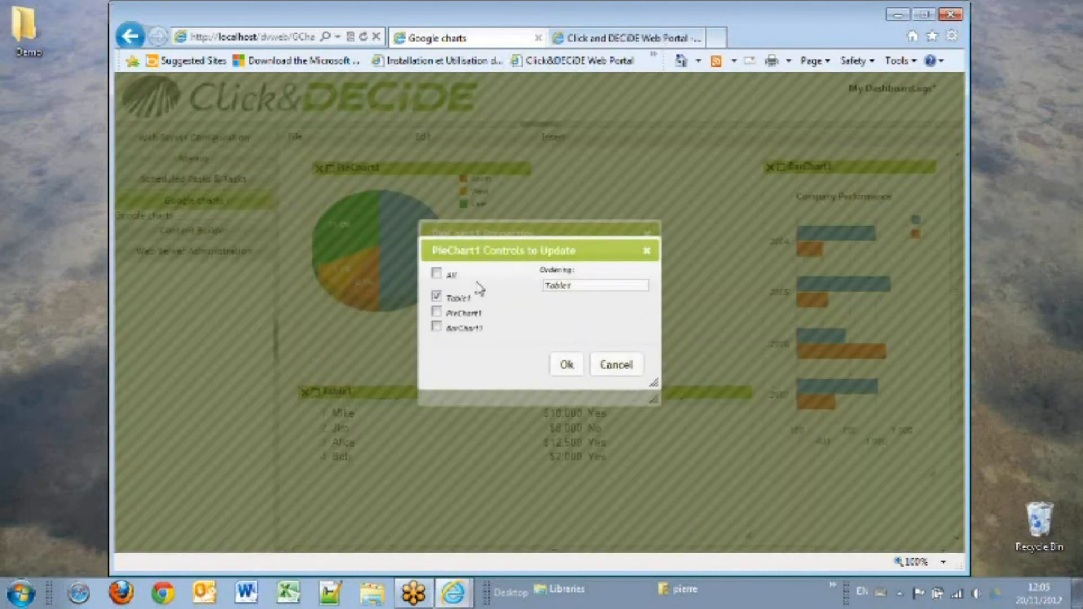
left_click(452, 328)
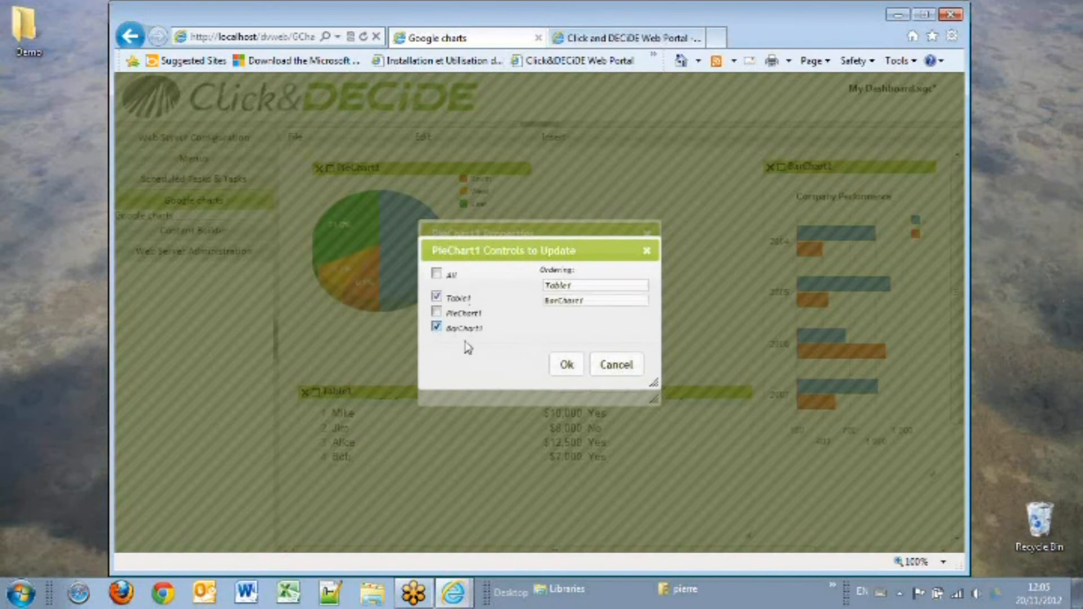
left_click(567, 365)
left_click(578, 381)
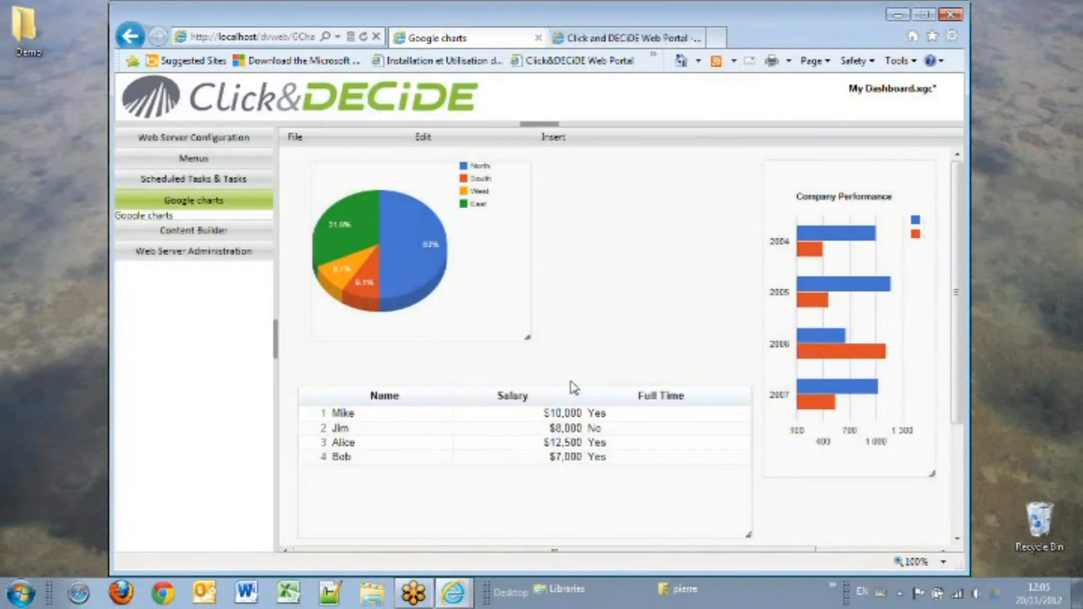
Step: Save the dashboard and acknowledge the saved message
left_click(295, 137)
left_click(299, 192)
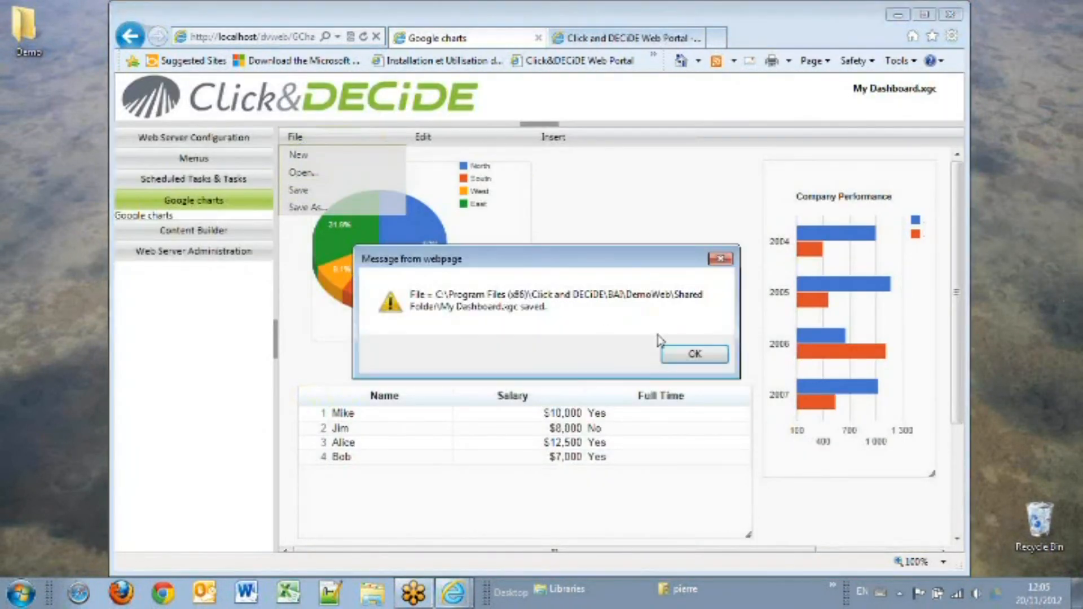
left_click(706, 355)
Step: Reopen the dashboard in the portal and test it by selecting the WEST and NORTH-WEST pie slices
left_click(598, 38)
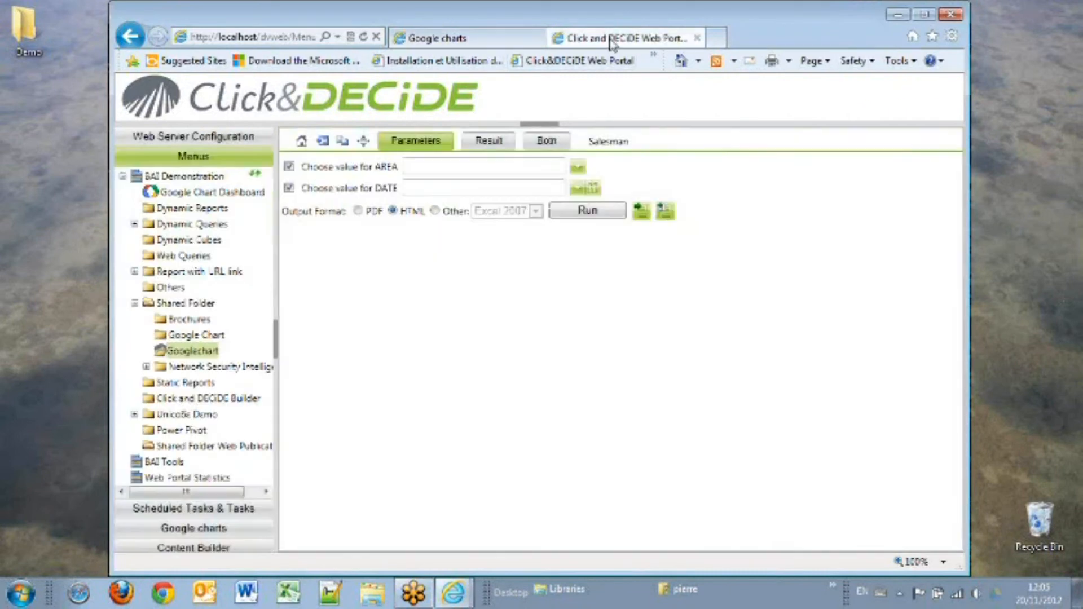
left_click(182, 303)
left_click(310, 161)
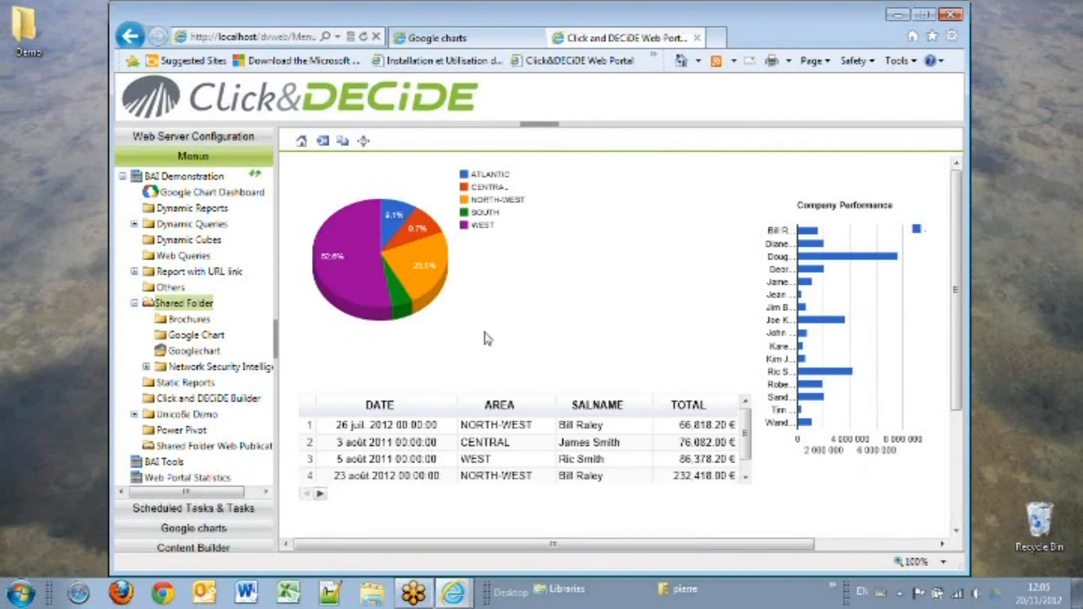
left_click(360, 230)
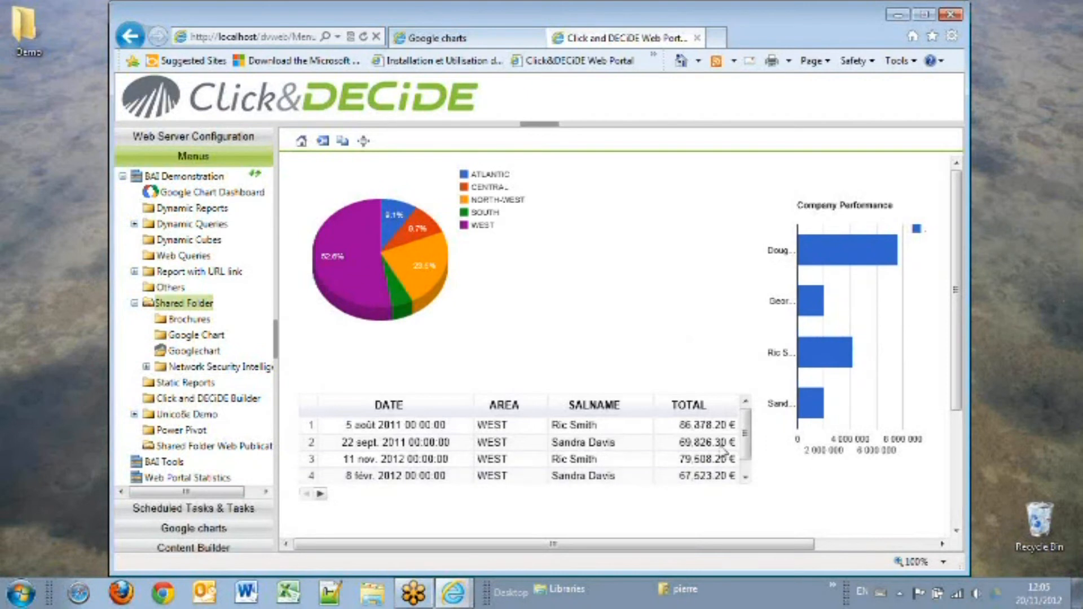
left_click(418, 259)
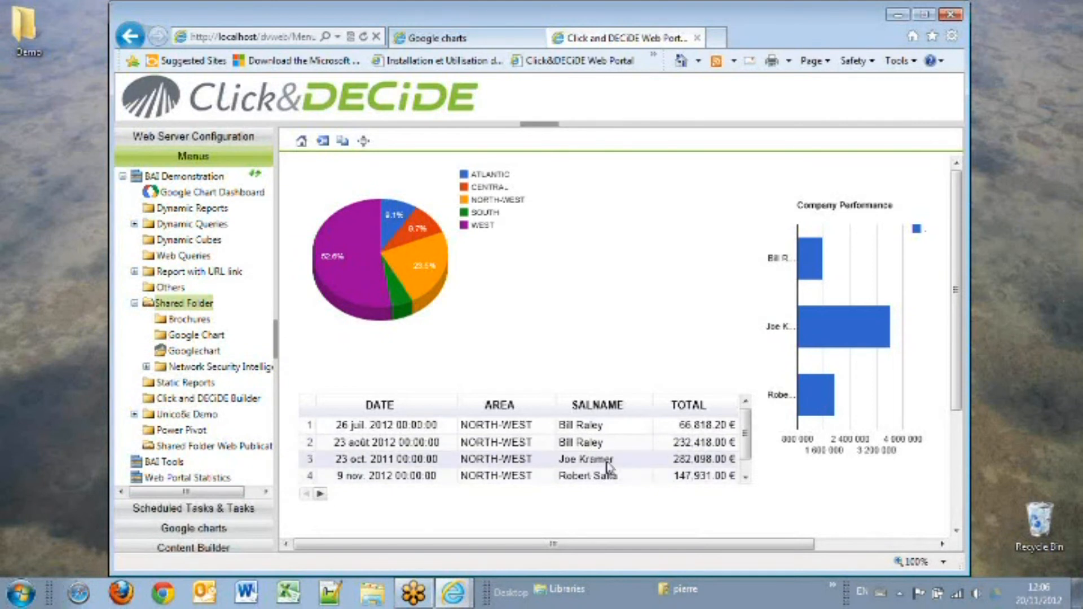
Step: Open the Dynamic Reports query and choose a salesman from the Salesman Name list
left_click(194, 211)
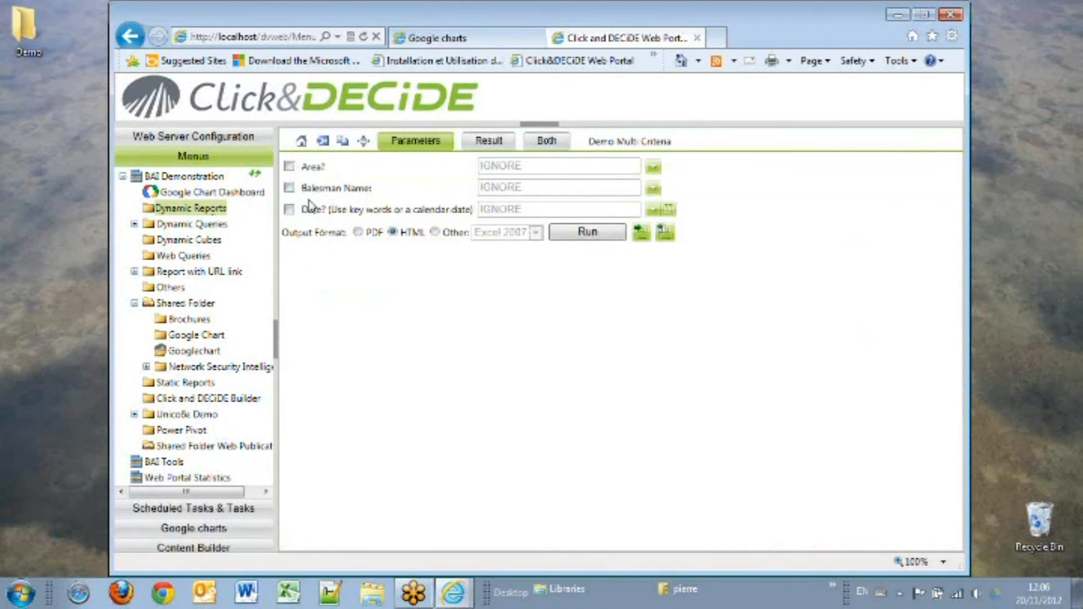
left_click(652, 190)
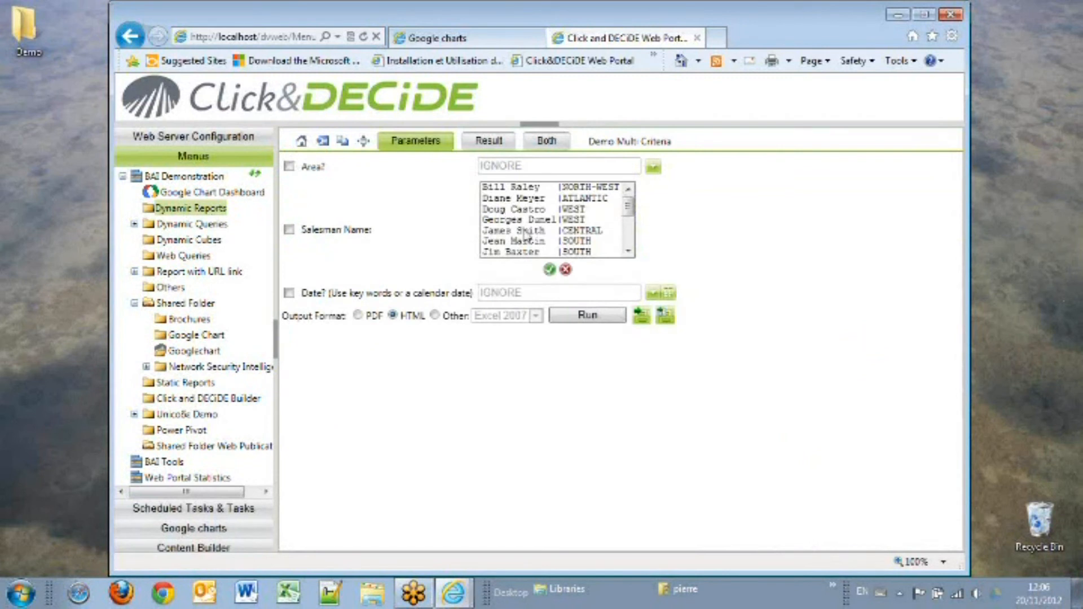
left_click(516, 222)
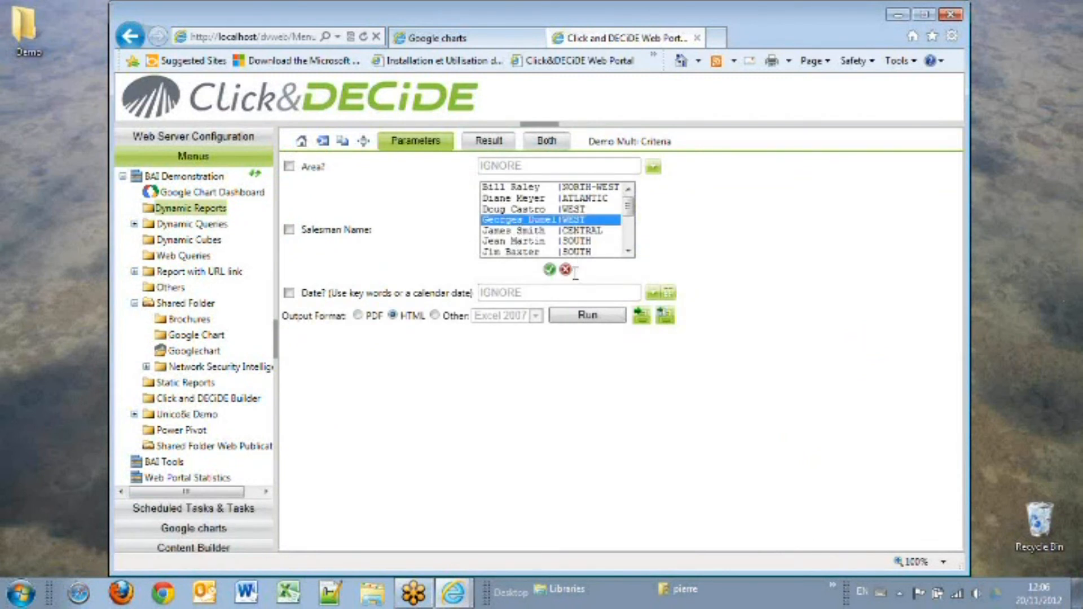
left_click(549, 270)
left_click(587, 232)
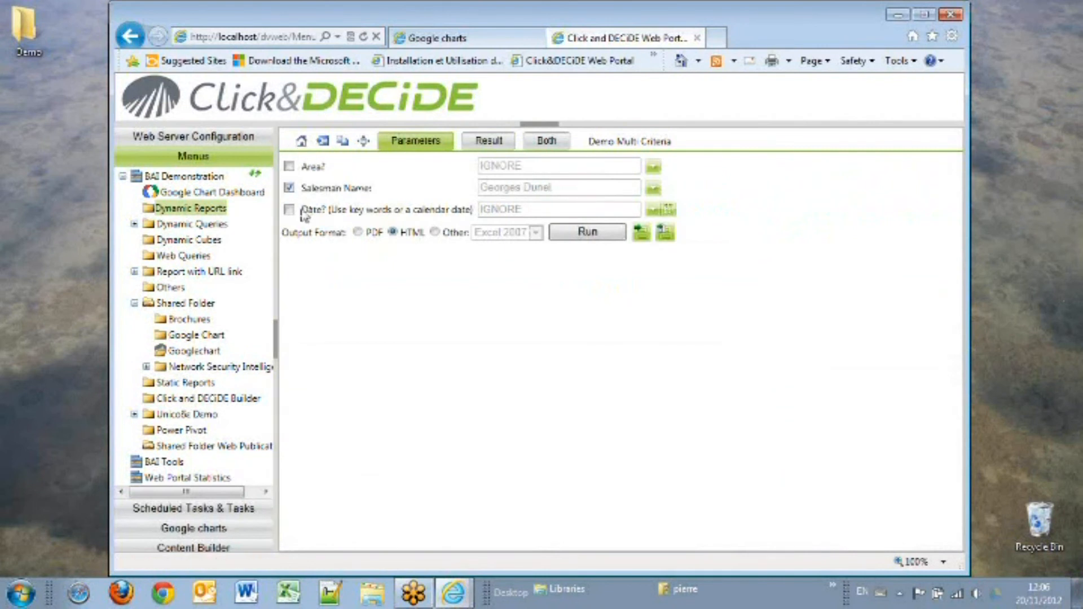
Step: Copy the Dynamic Reports query URL to the clipboard
left_click(343, 141)
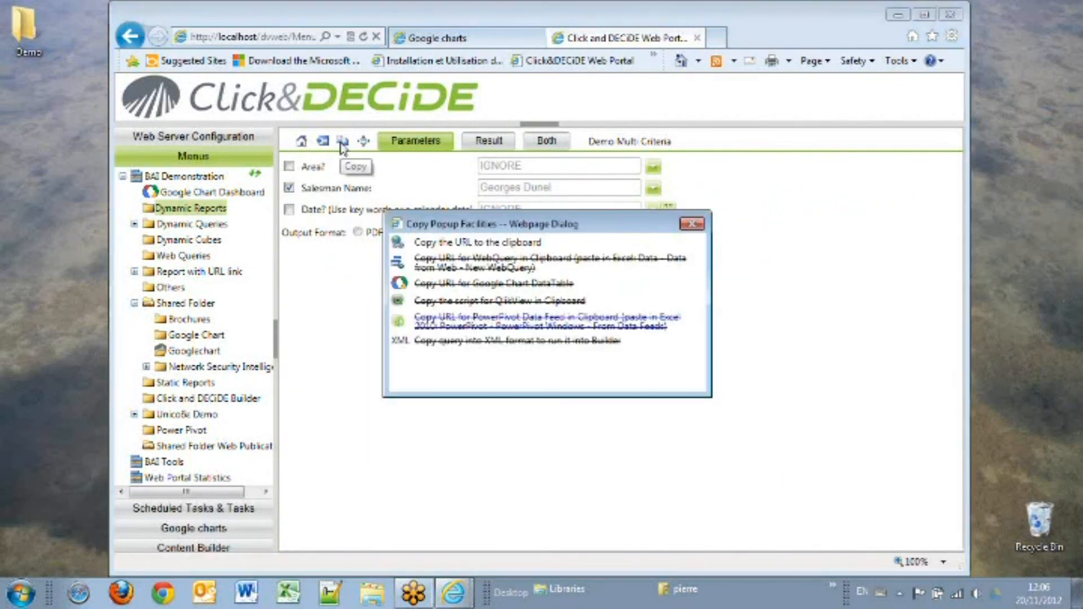
left_click(475, 242)
left_click(530, 354)
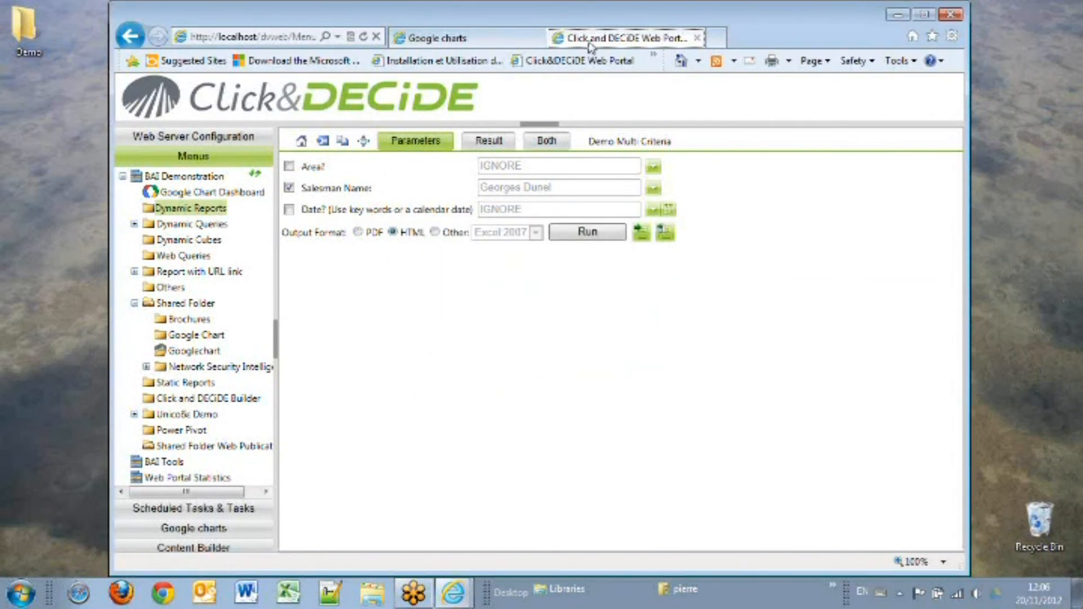
Step: Paste the Dynamic Reports URL as the table's execute url, replacing the salesman name value with IGNORE, and confirm
left_click(458, 40)
mouse_move(325, 421)
left_click(315, 392)
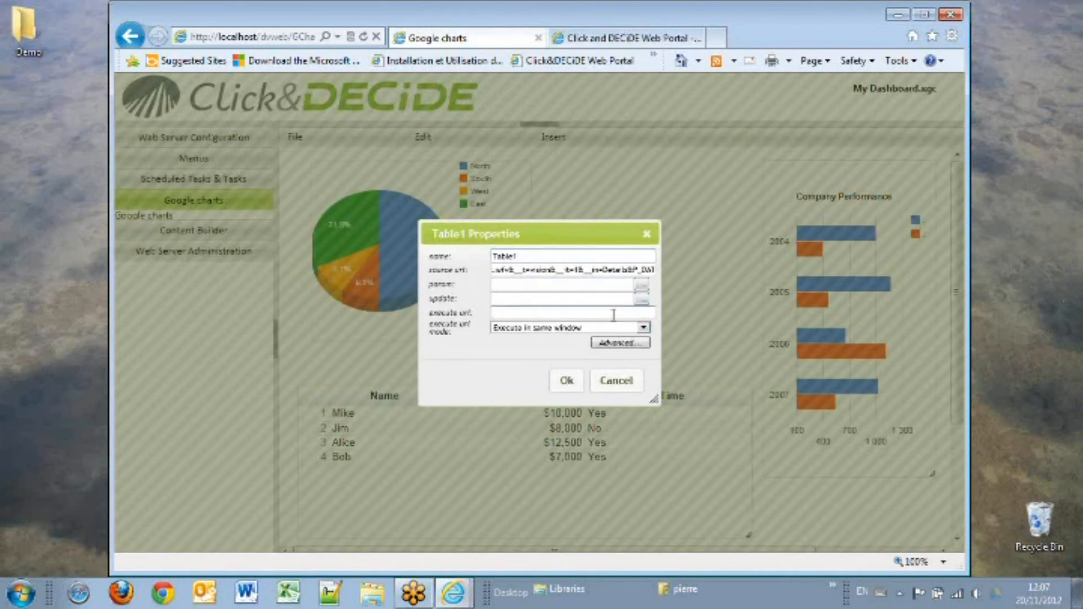
key("ctrl+v")
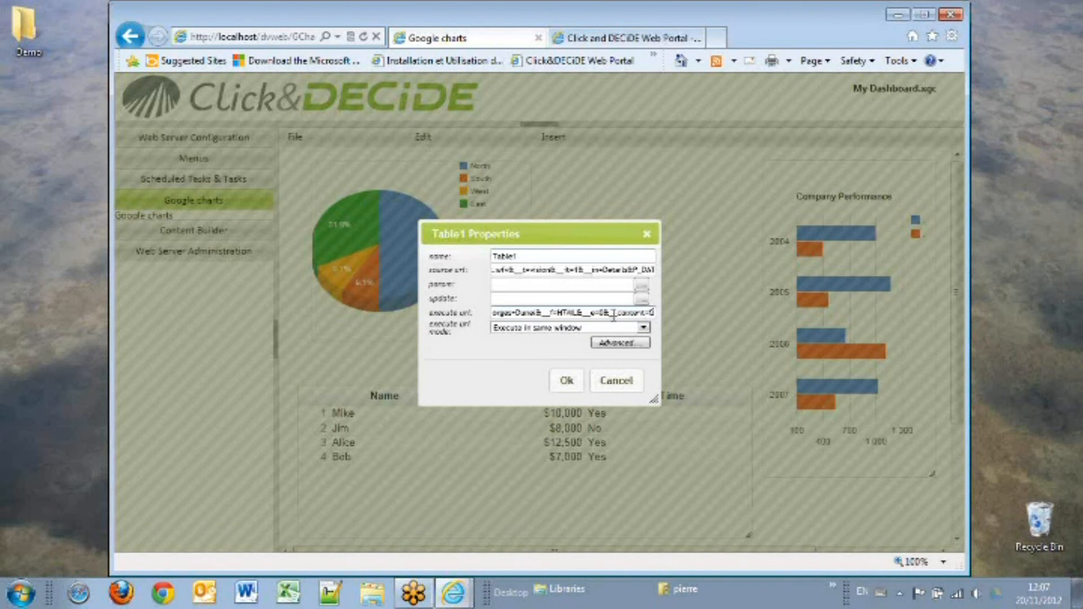
left_click_drag(539, 312, 609, 340)
key("Delete")
type("IGNORE&__f=")
left_click(565, 381)
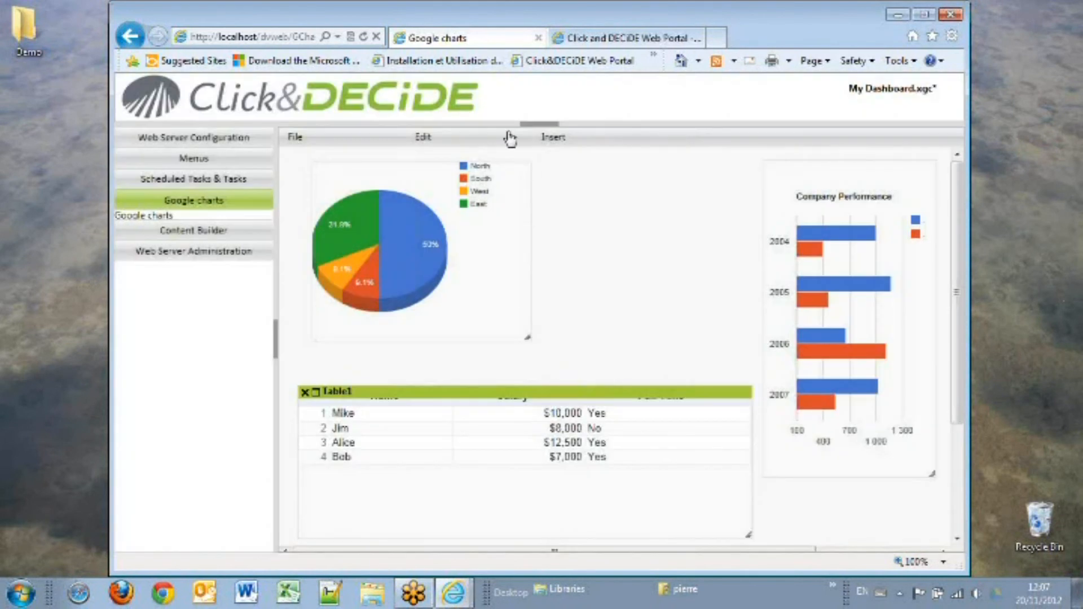
Step: Open the dashboard from the portal's shared folder to view it
left_click(616, 43)
left_click(184, 302)
left_click(342, 158)
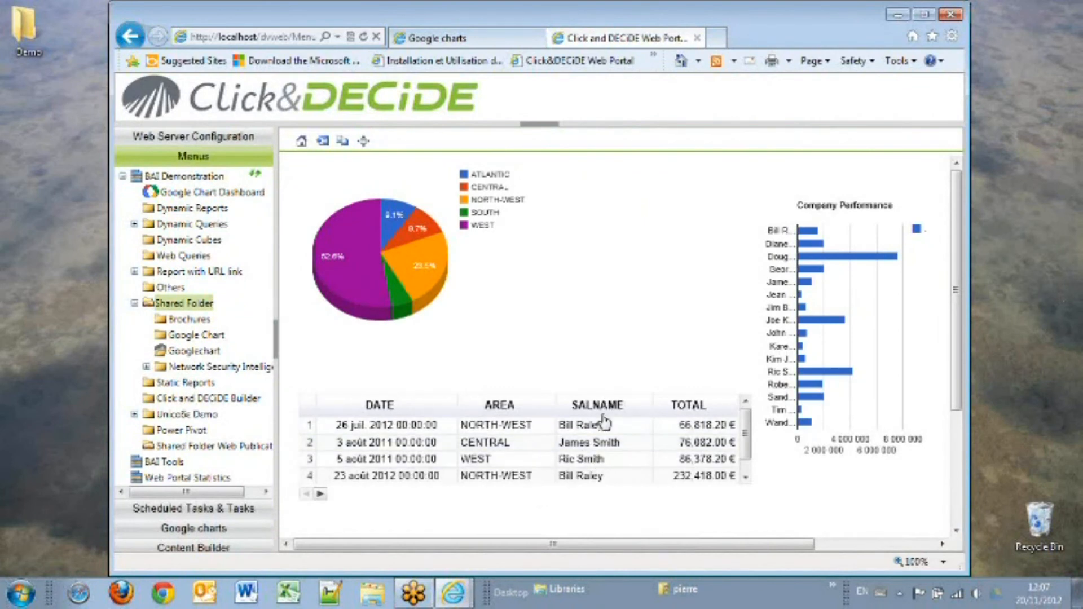
Step: Add a table parameter SALNAME_PARAM of type Column selection with value 1
left_click(508, 38)
double_click(317, 402)
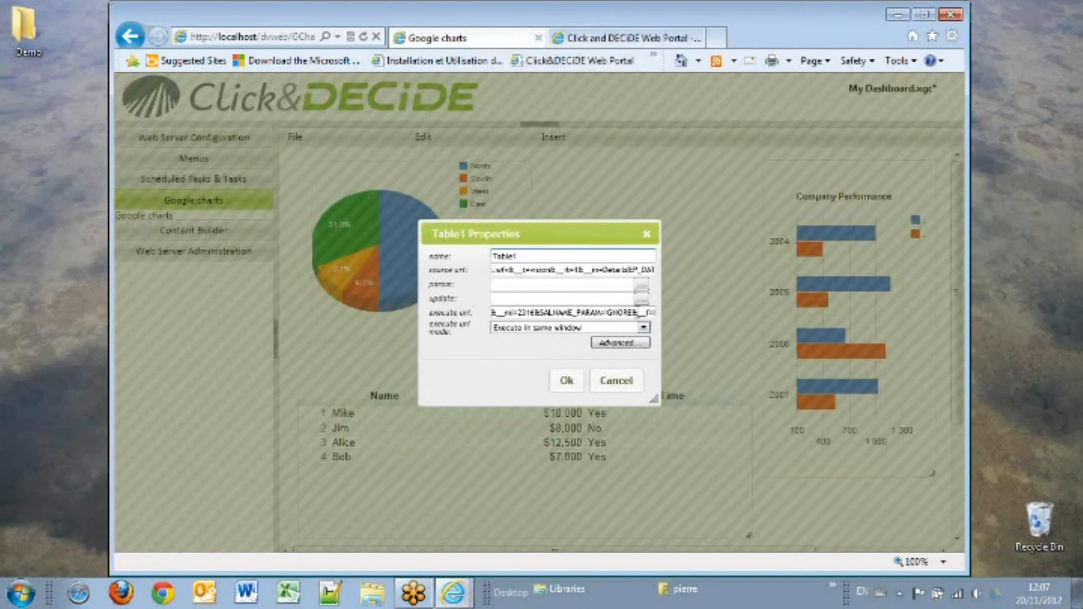
left_click(641, 285)
left_click(643, 298)
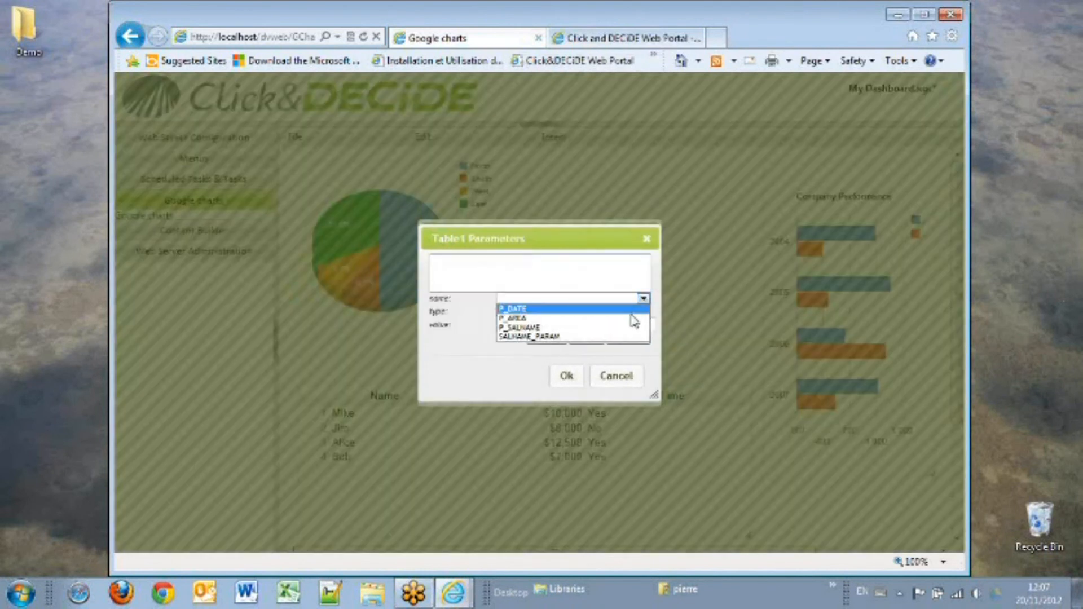
left_click(627, 336)
left_click(643, 311)
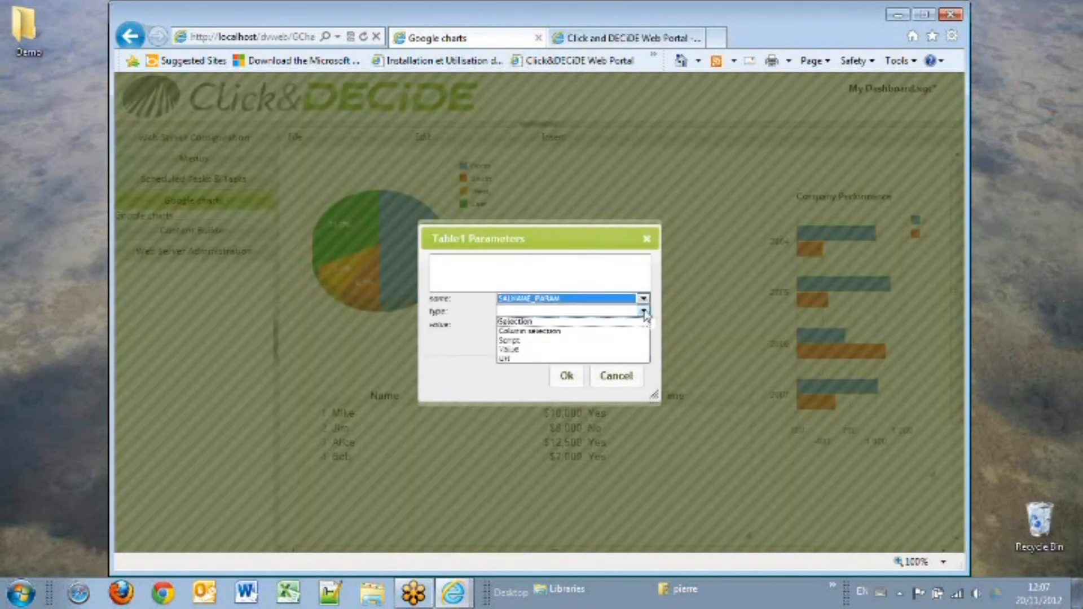
left_click(626, 331)
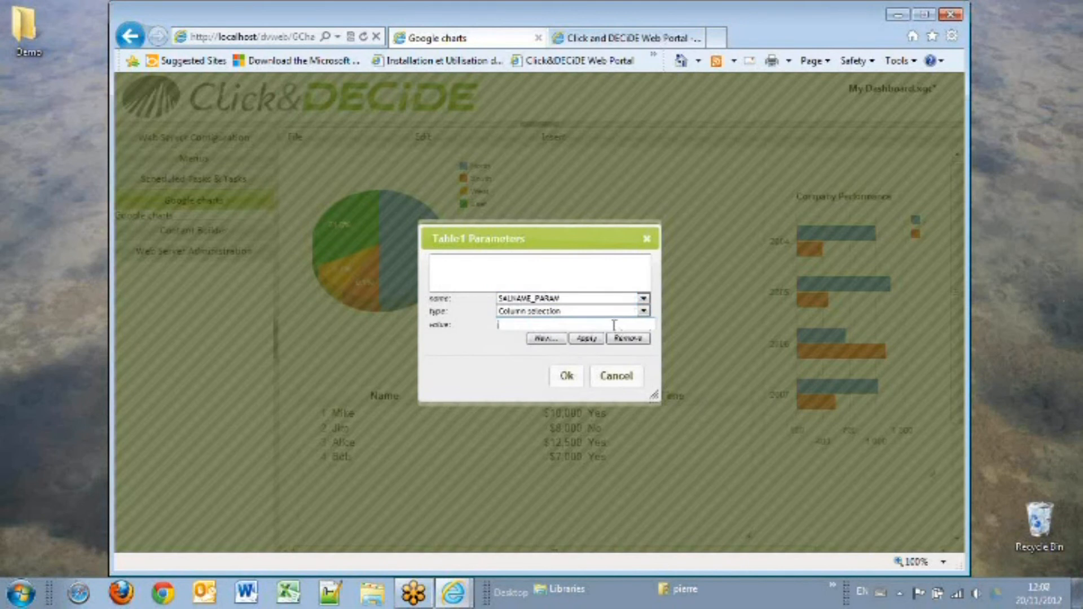
type("1")
left_click(567, 377)
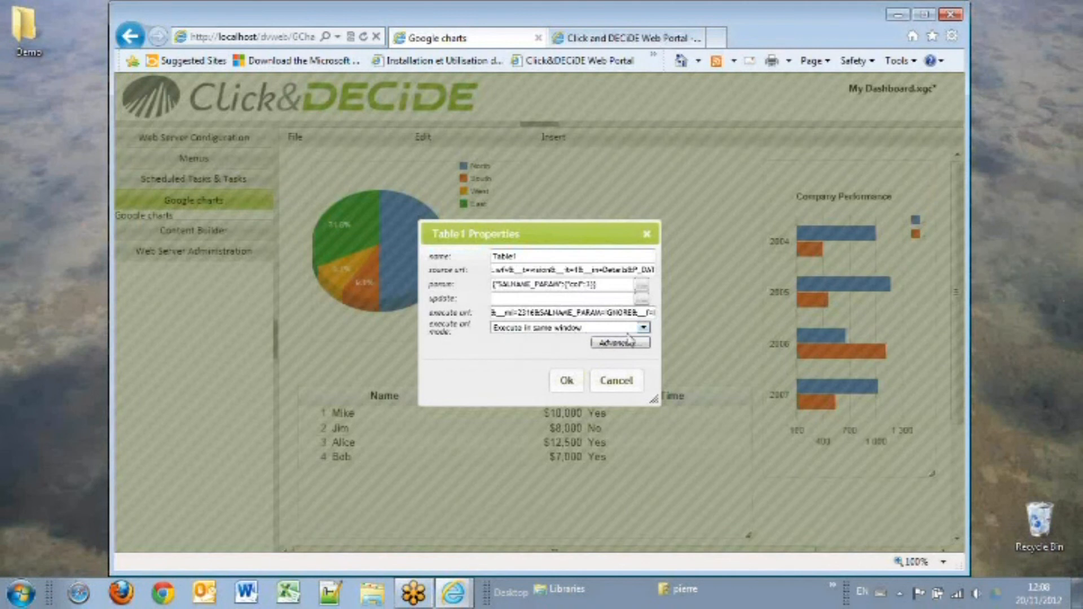
Step: Set the table's execute url mode to Execute in new window, insert 1 into the execute url, and confirm
left_click(643, 329)
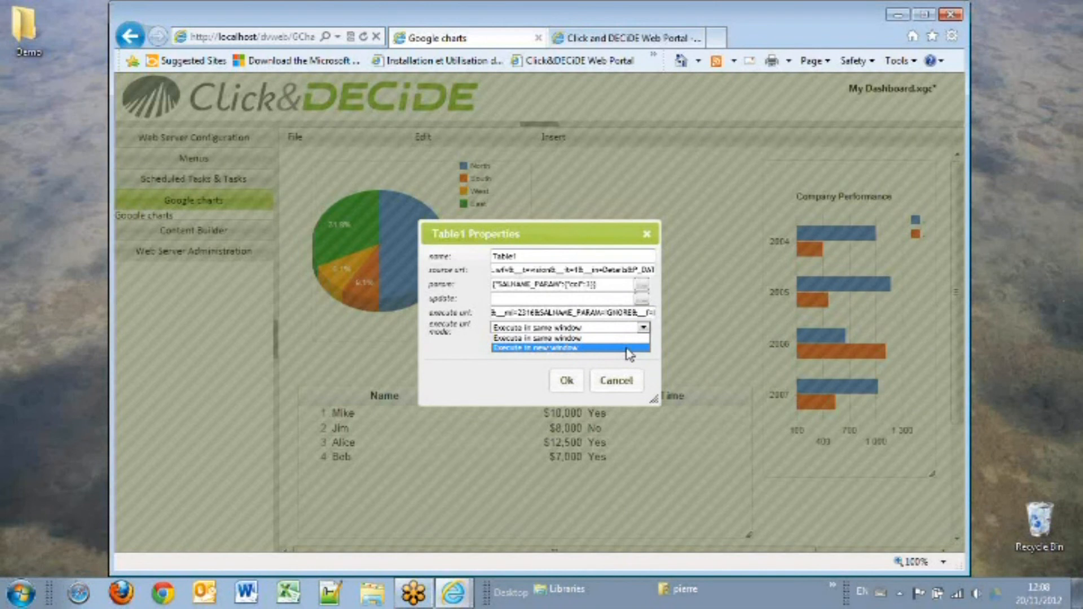
left_click(592, 348)
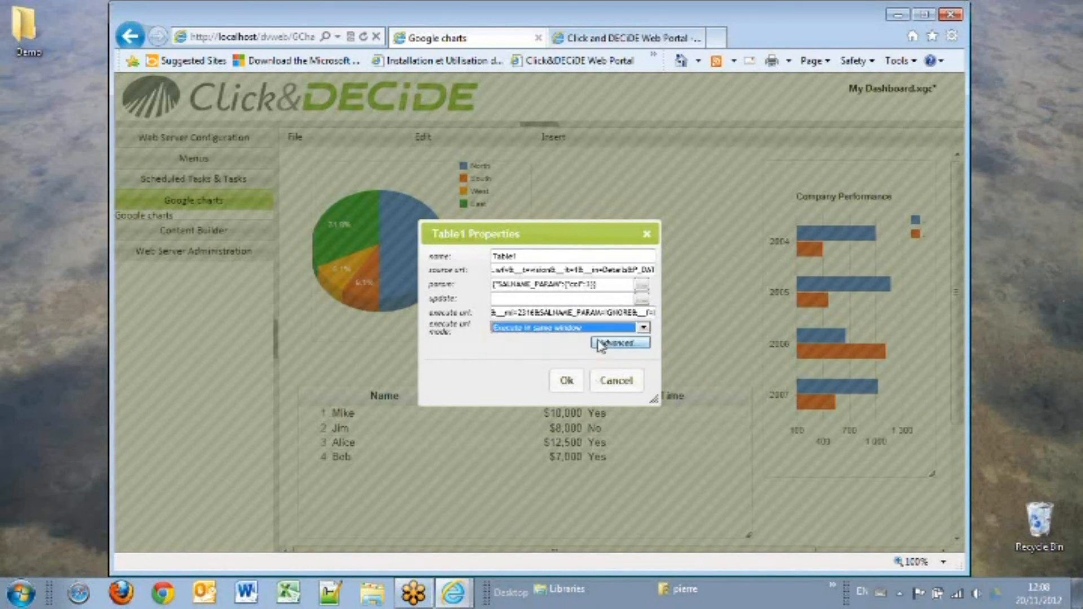
left_click(614, 313)
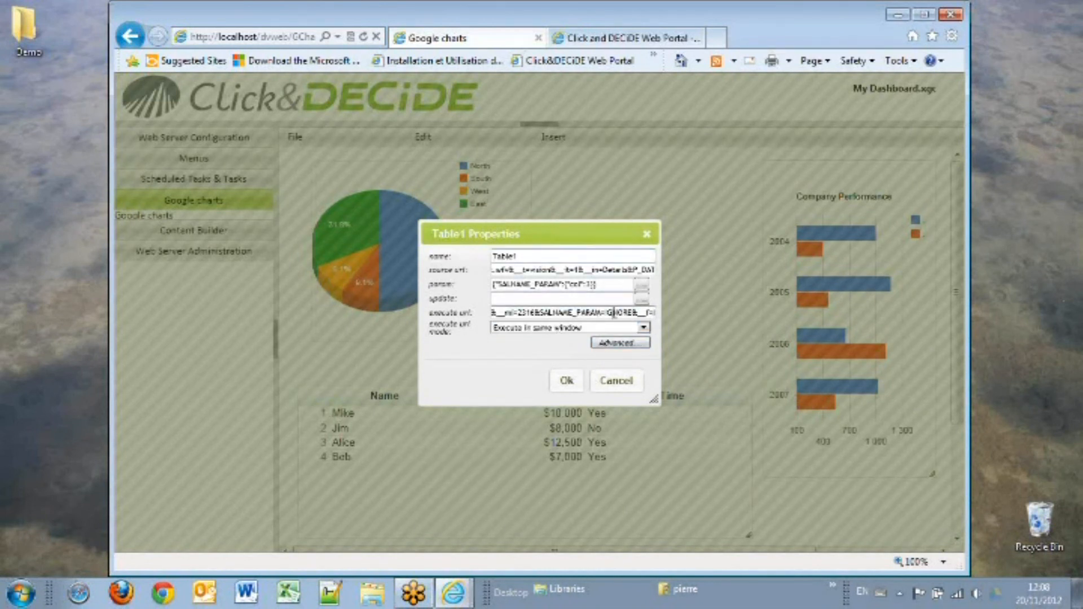
left_click_drag(617, 312, 683, 324)
left_click(653, 316)
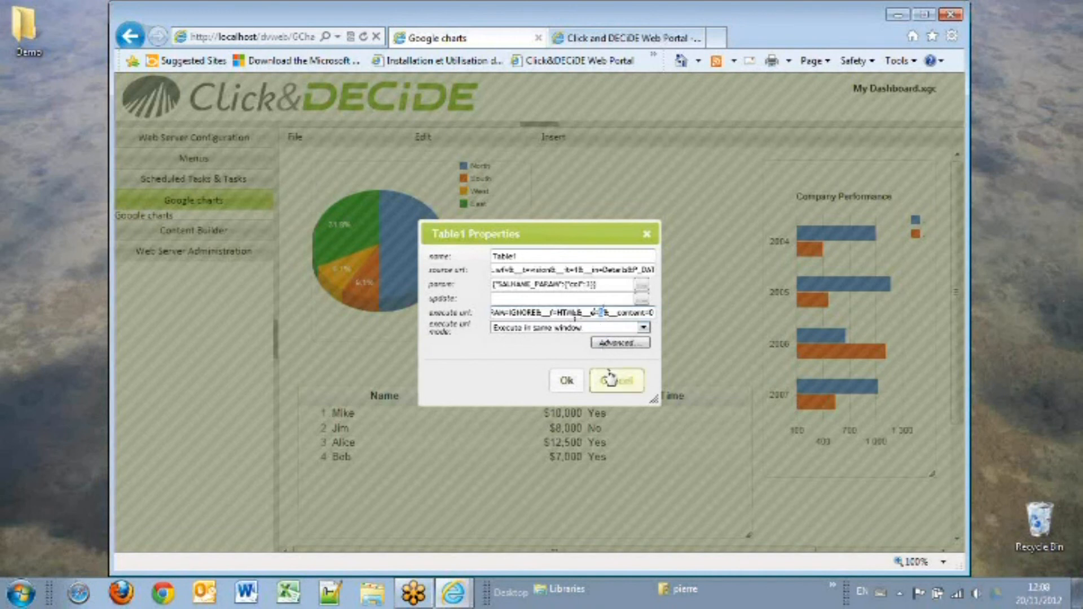
type("1")
left_click(571, 385)
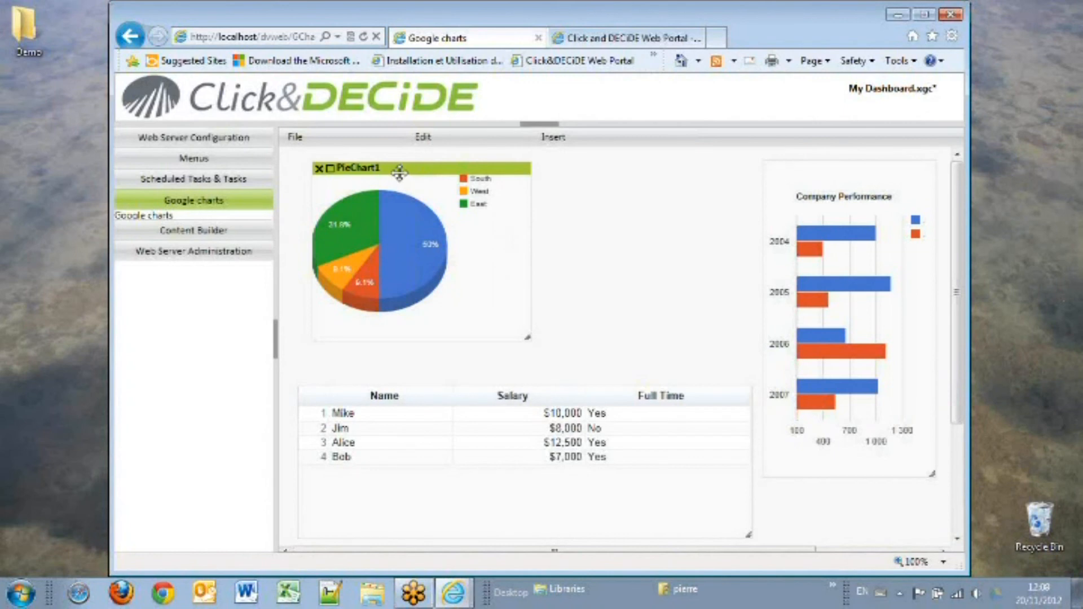
Step: Save the dashboard and acknowledge the saved message
left_click(295, 137)
left_click(303, 191)
left_click(695, 353)
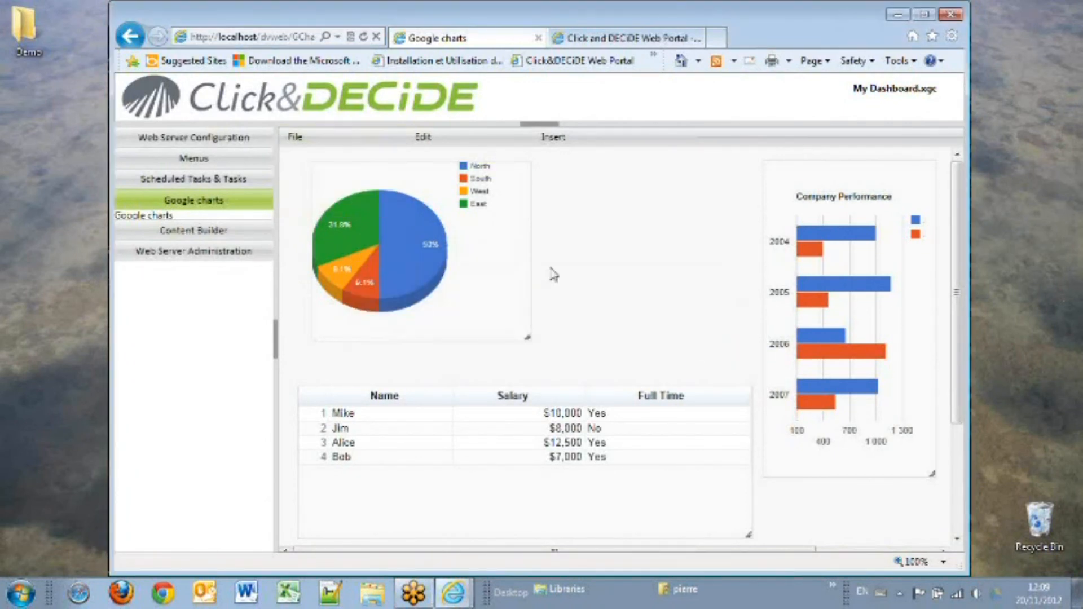
key("ctrl+Tab")
left_click(301, 140)
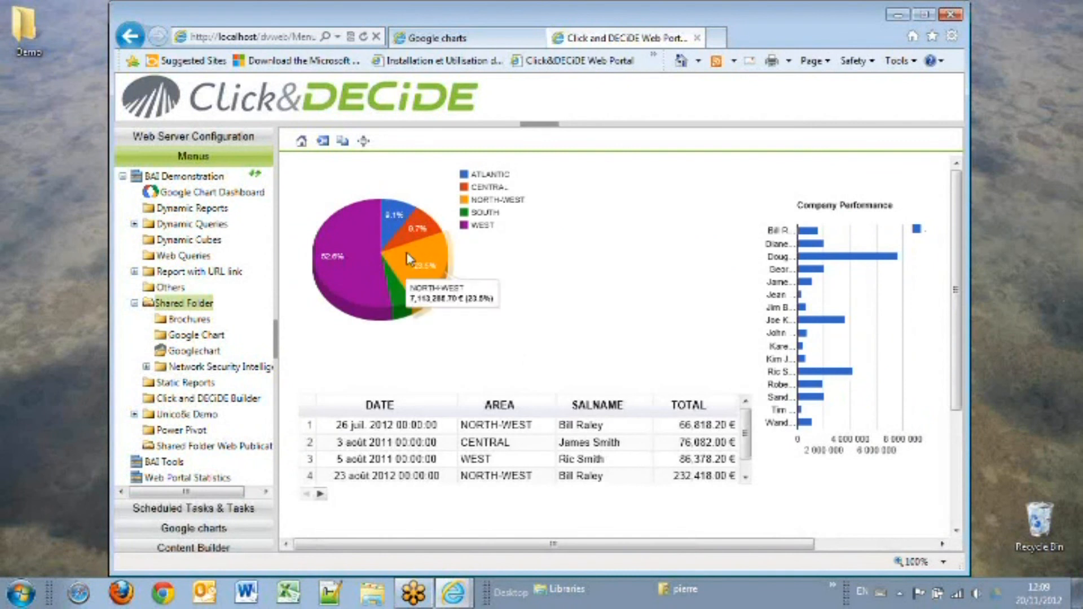
left_click(432, 265)
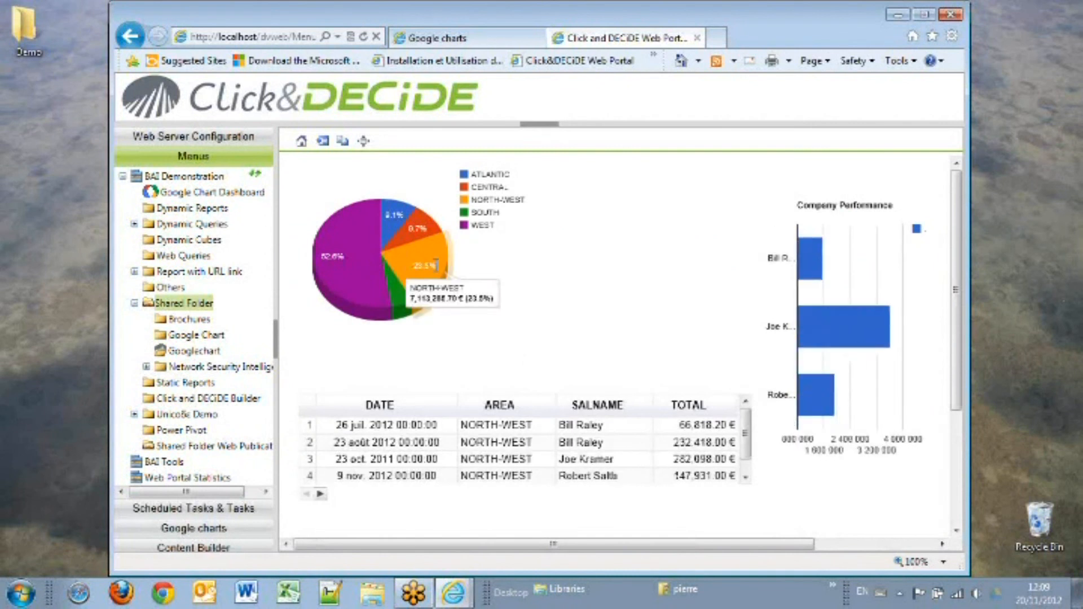
left_click(599, 462)
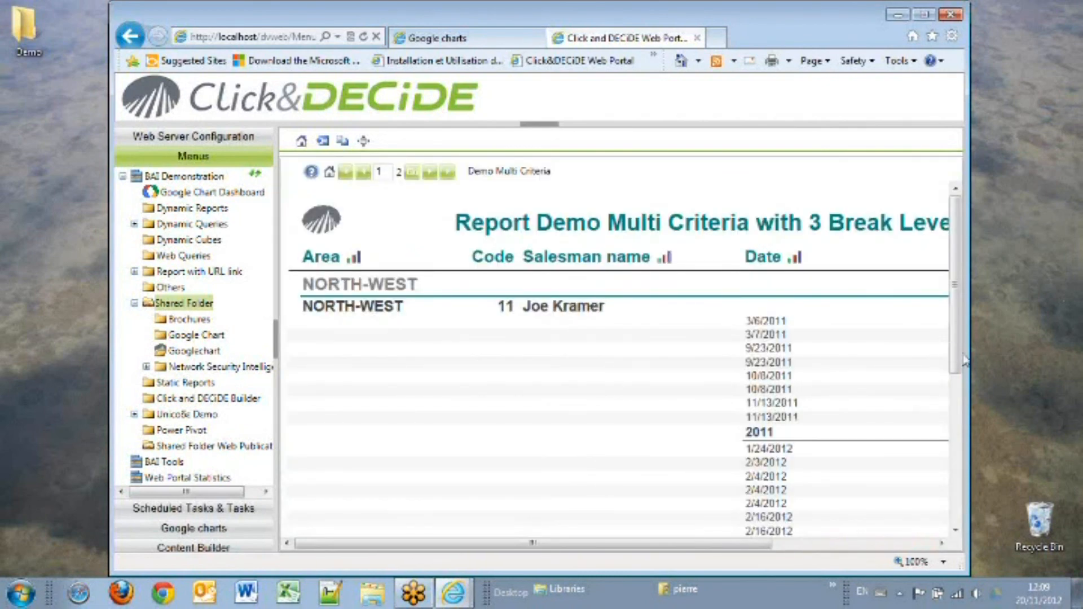
left_click(364, 141)
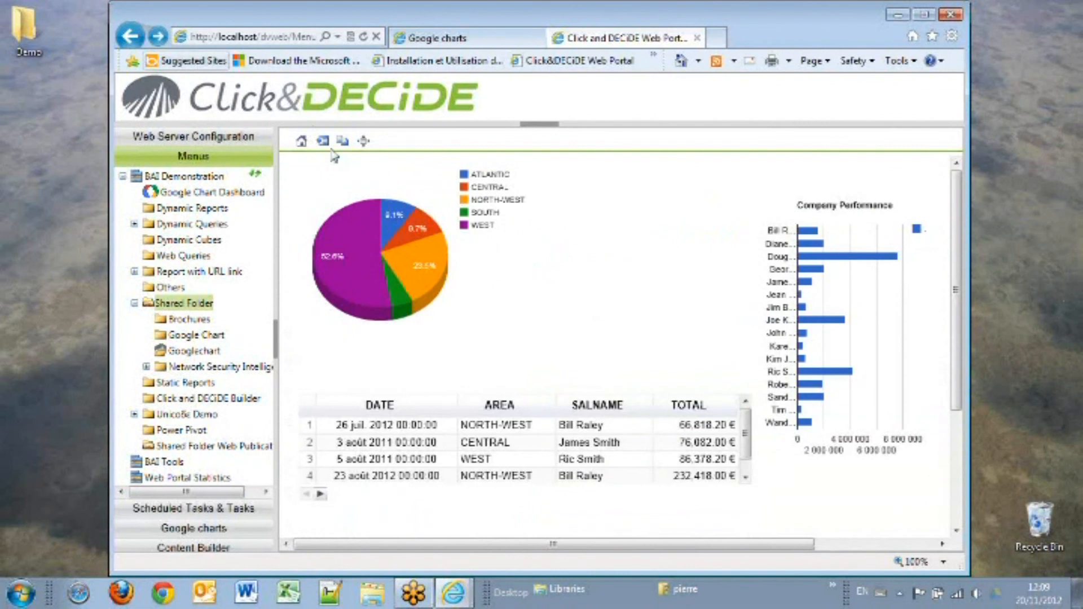
left_click(364, 141)
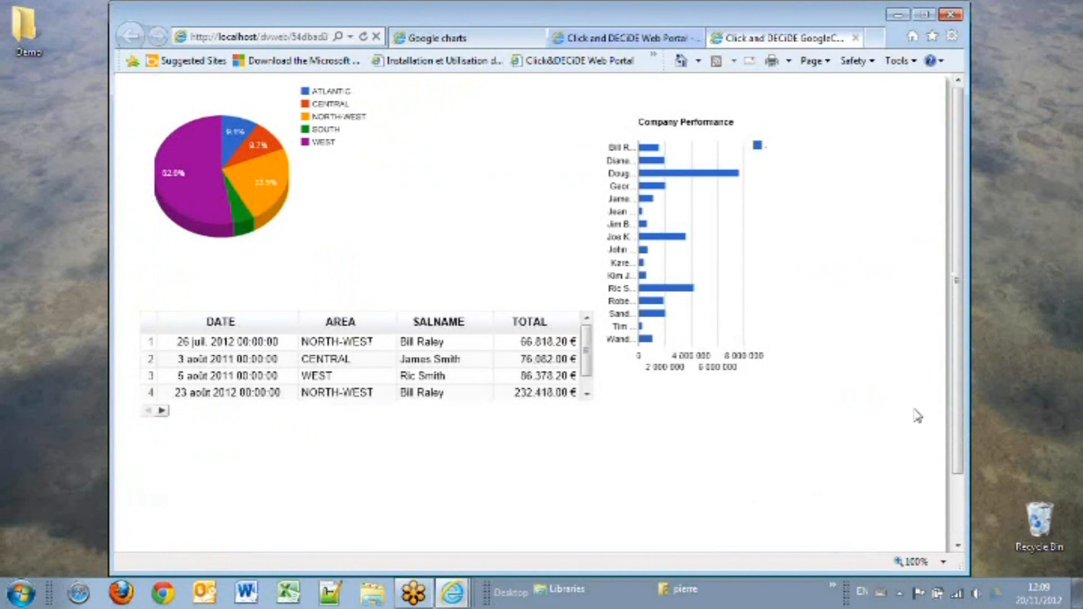
left_click_drag(954, 434, 965, 411)
mouse_move(252, 162)
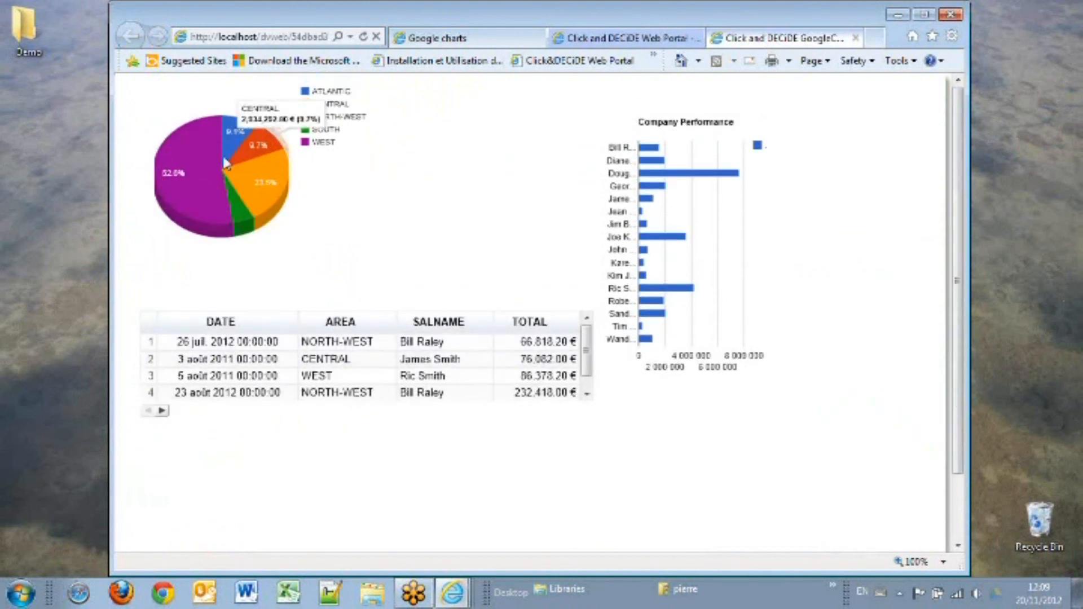
left_click(282, 169)
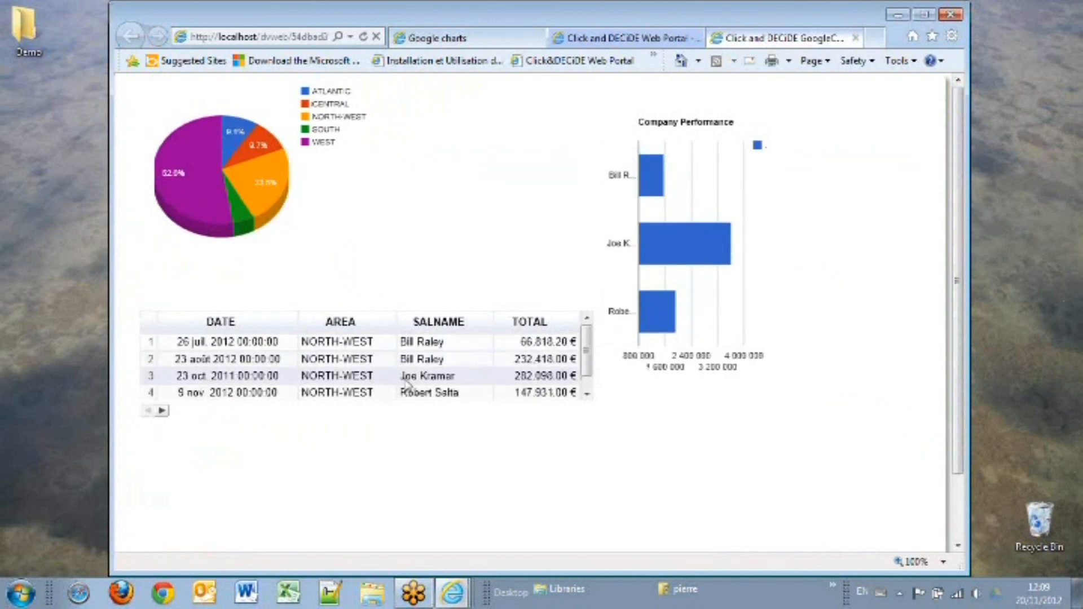
left_click(414, 395)
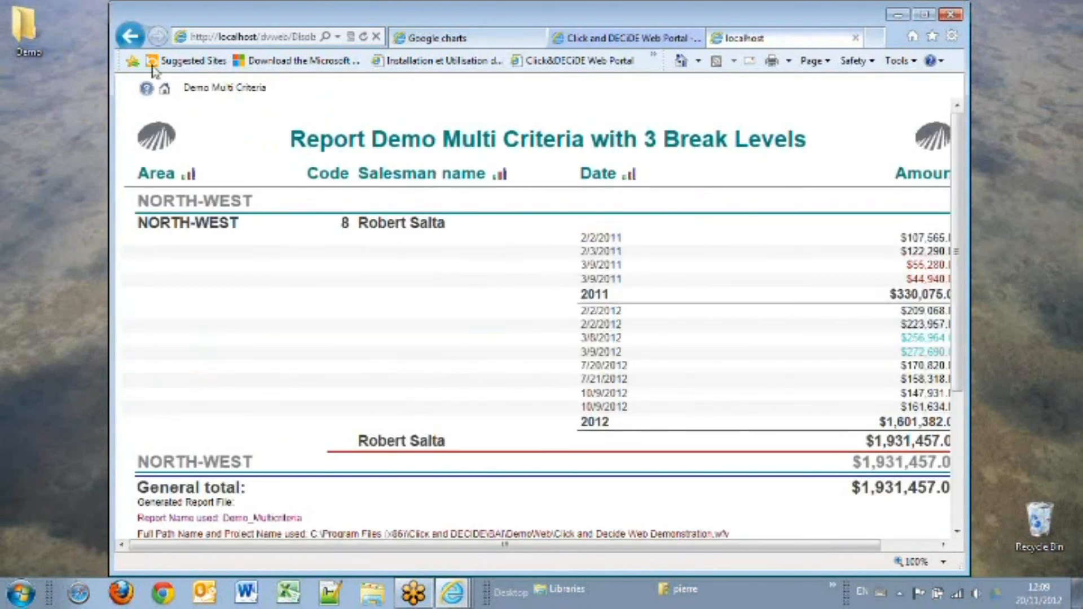
Step: Return to the dashboard and test the CENTRAL and WEST slices and the This year option
left_click(130, 36)
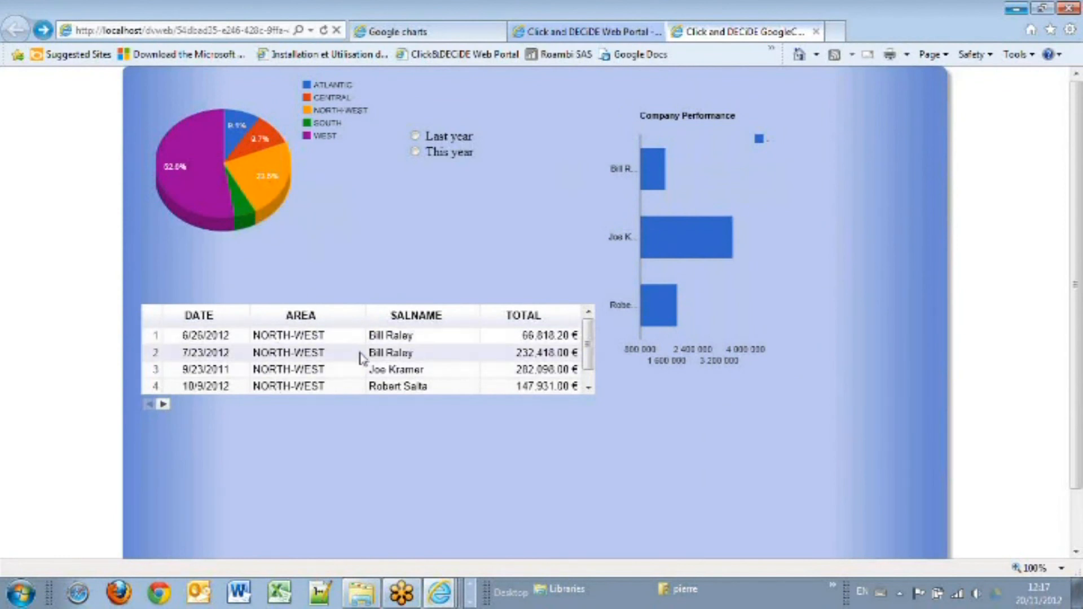
left_click(271, 139)
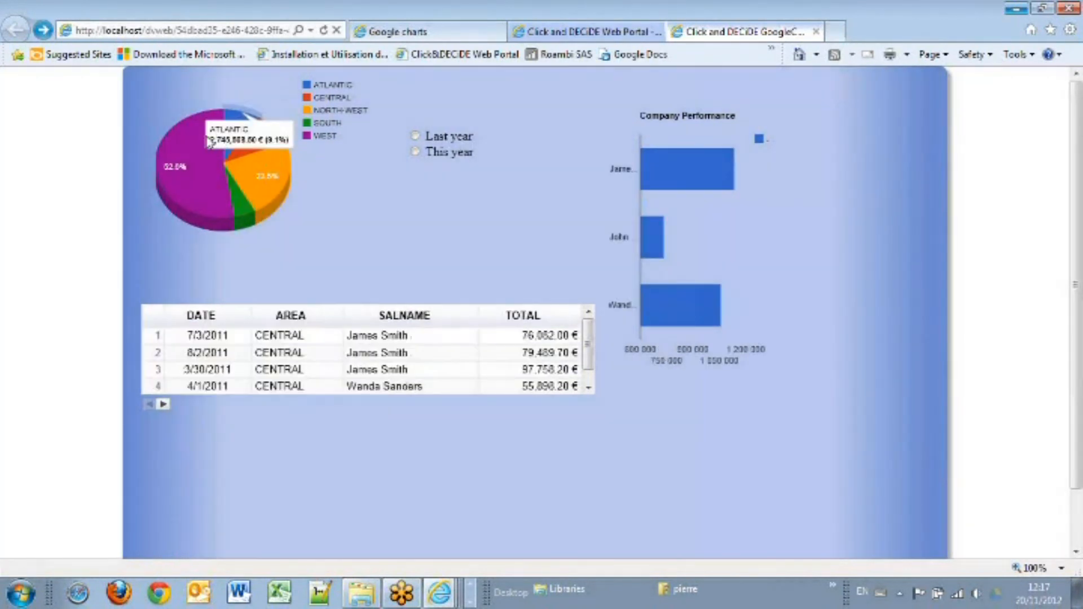
left_click(168, 145)
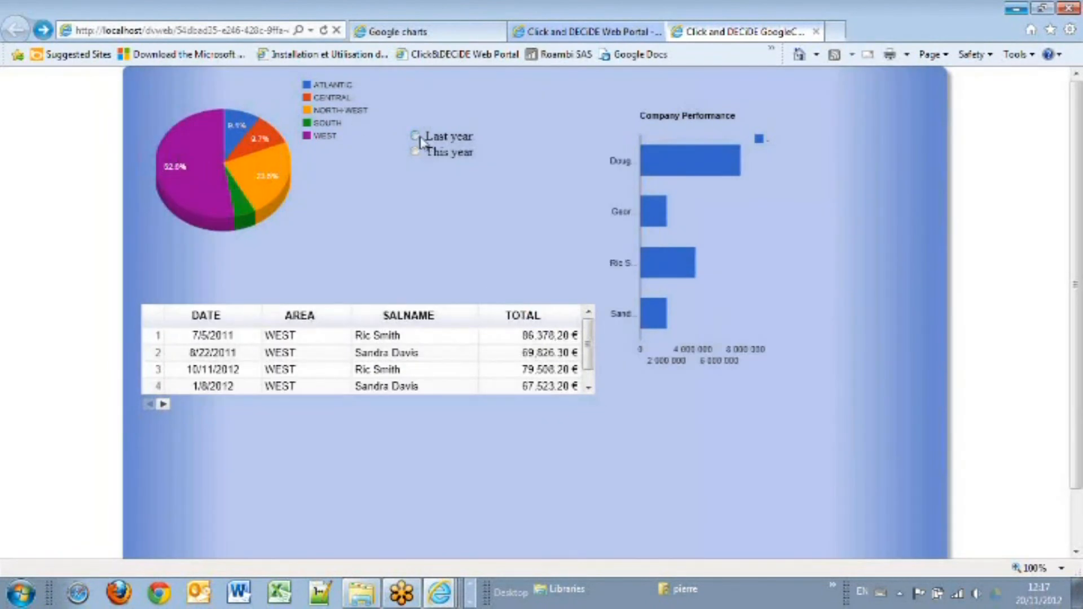
left_click(415, 150)
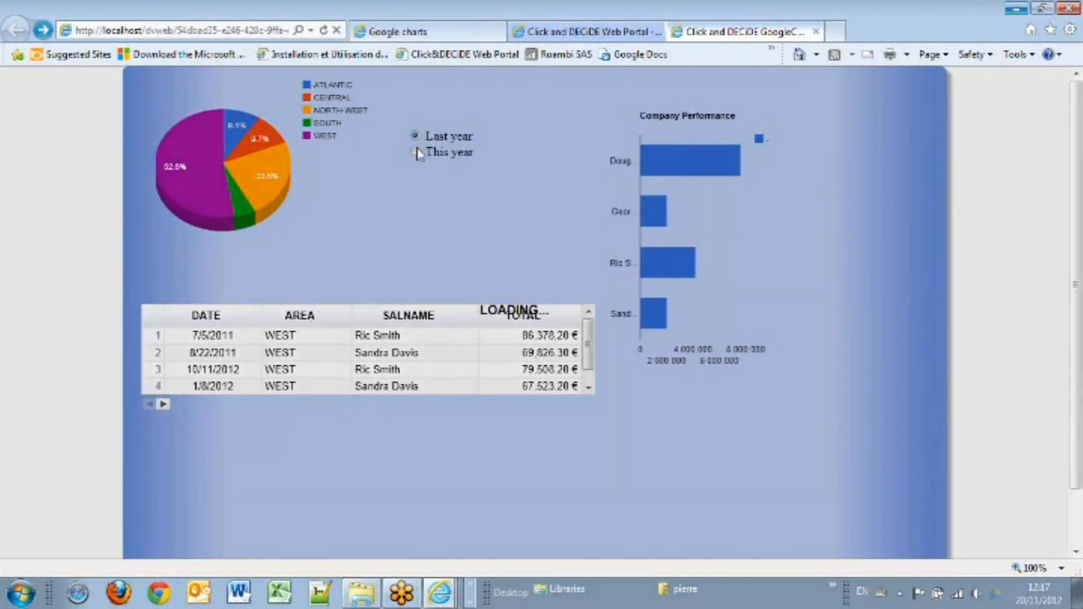